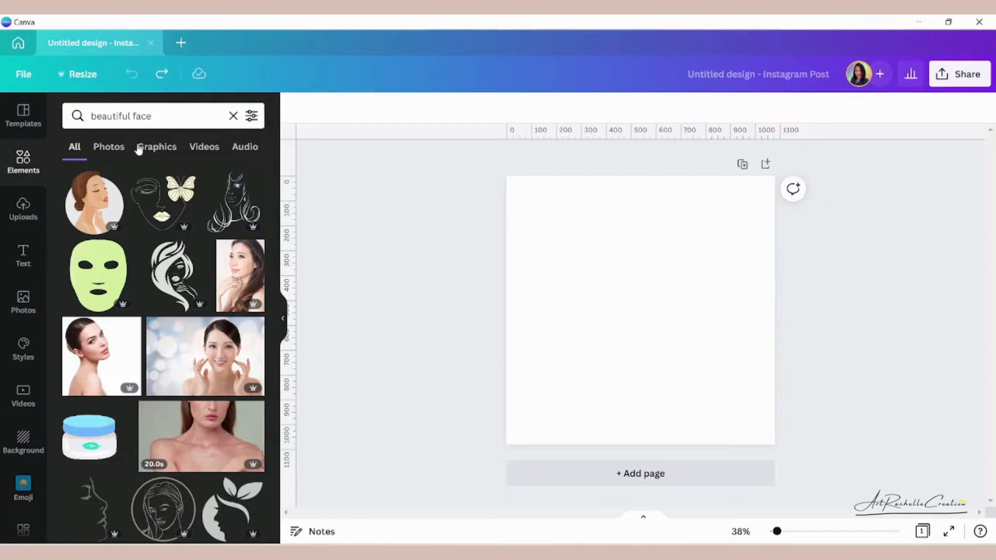
Step: Add the close-up photo of the dark-haired woman facing forward on a beige background from the "beautiful face" photo results
left_click(110, 147)
scroll(216, 358, "down", 10)
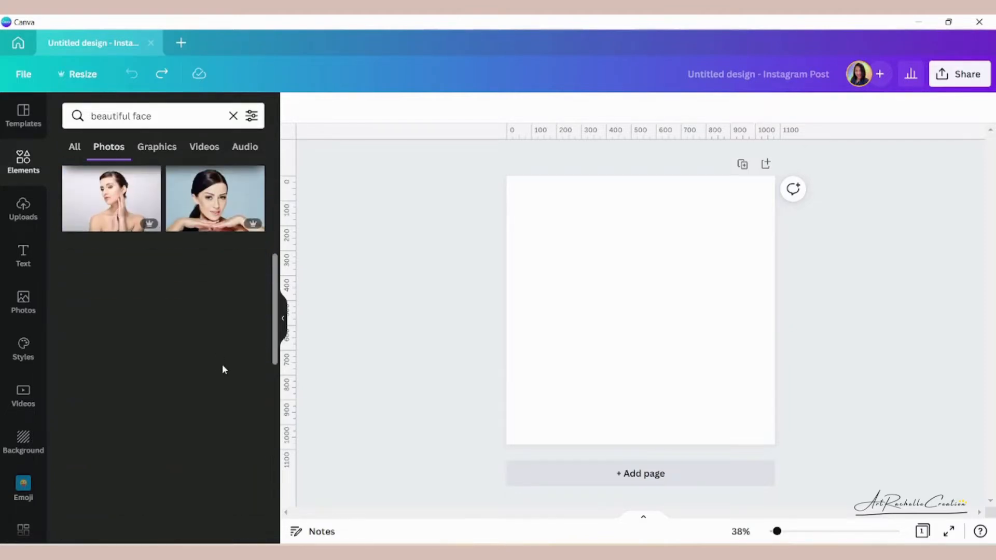
scroll(229, 372, "down", 5)
scroll(152, 335, "down", 5)
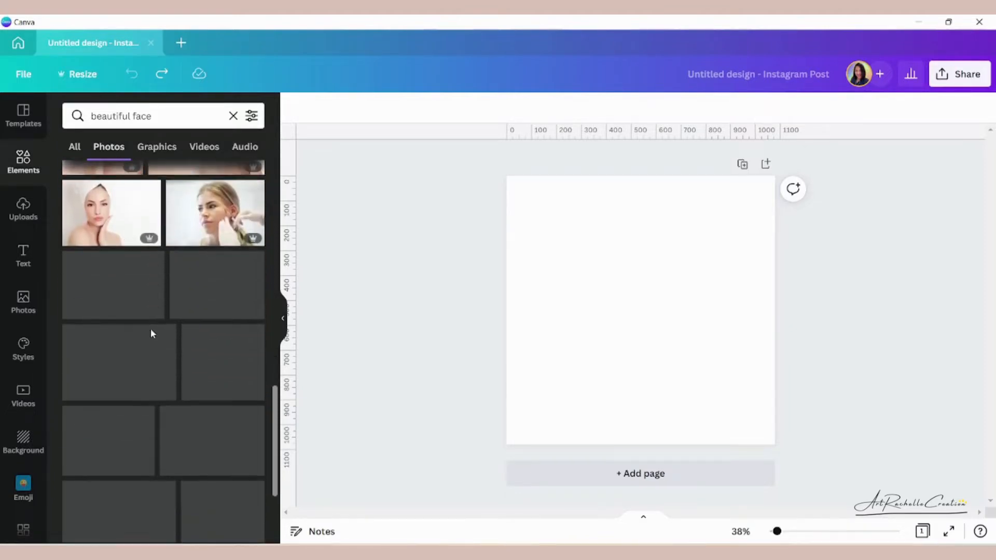
scroll(177, 367, "down", 10)
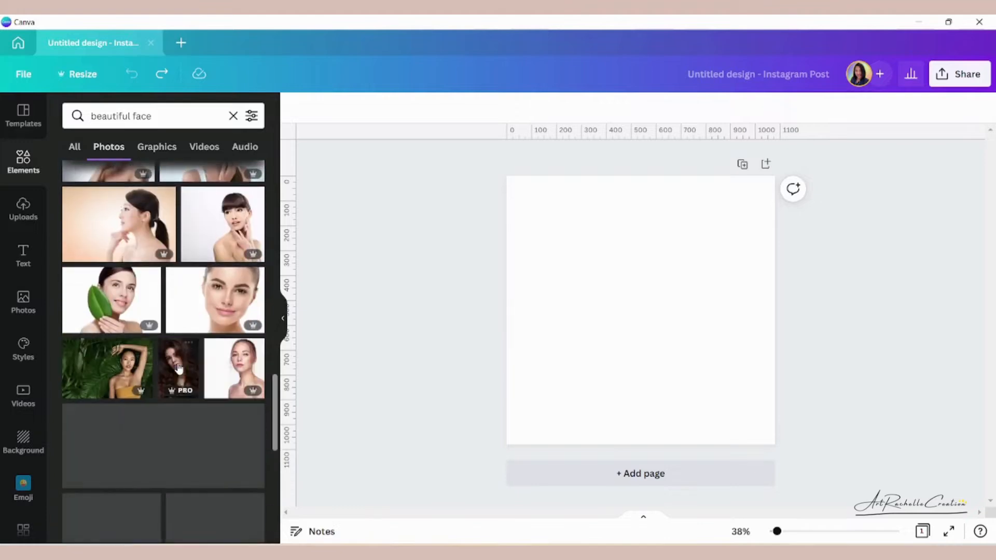
scroll(178, 368, "down", 10)
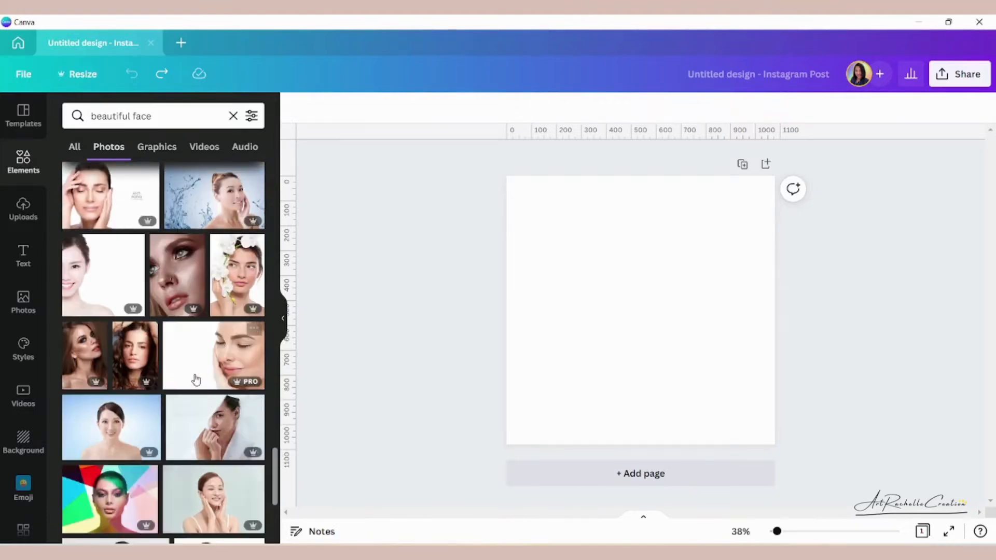
scroll(184, 371, "down", 5)
scroll(191, 375, "down", 8)
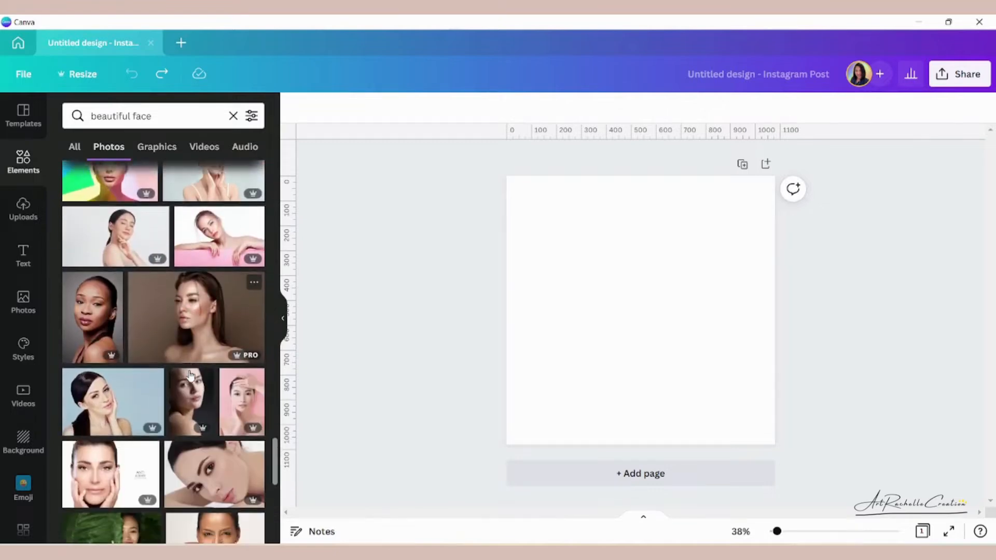
scroll(93, 371, "down", 10)
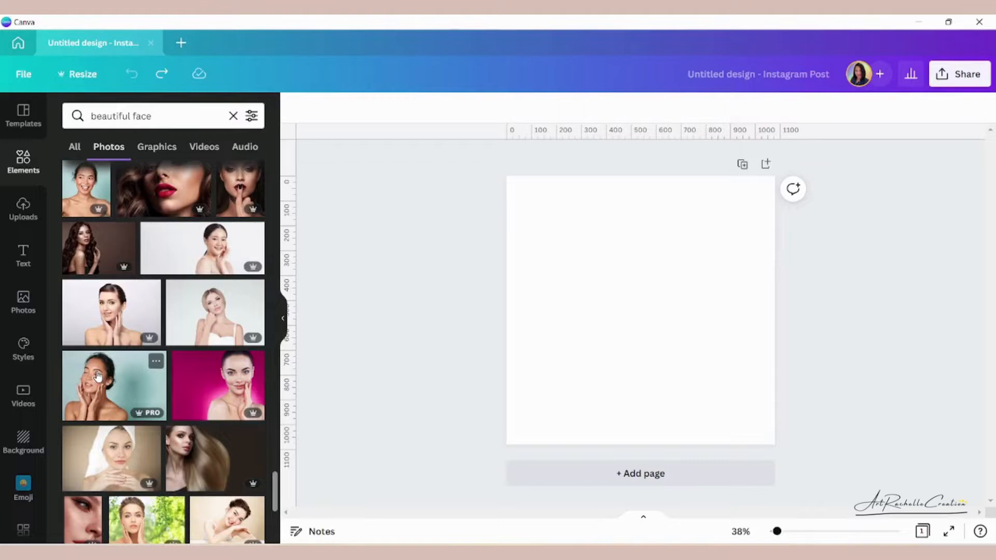
scroll(98, 375, "down", 3)
left_click(218, 459)
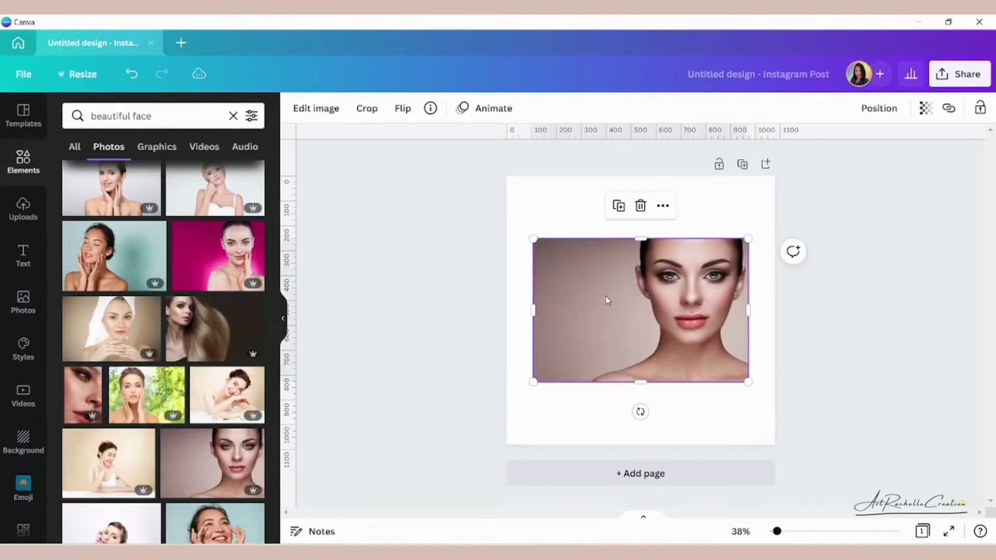
Step: Crop away the empty area beside the woman's face, then enlarge and centre the photo to fill the whole page
left_click_drag(532, 309, 610, 310)
left_click_drag(610, 238, 489, 177)
left_click_drag(646, 247, 632, 275)
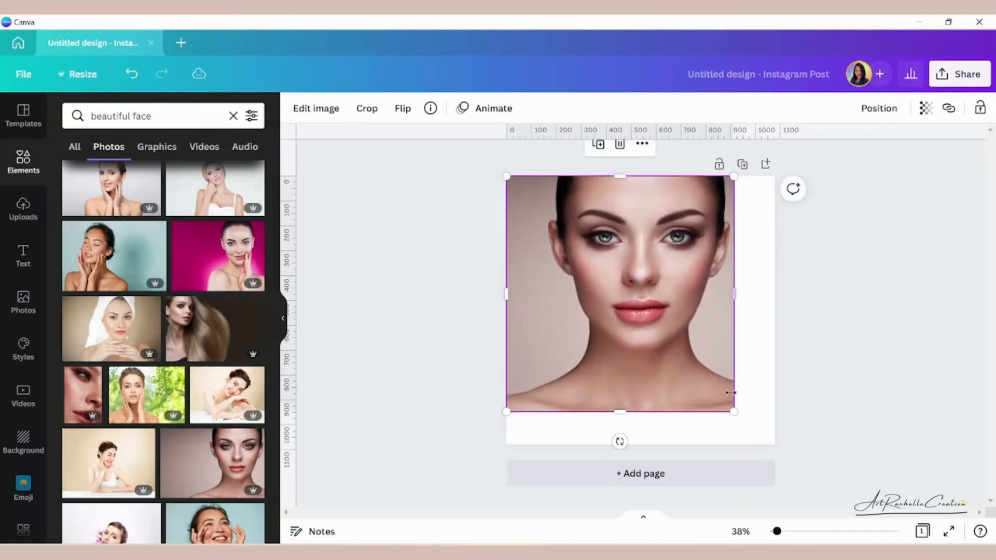
left_click_drag(733, 412, 847, 494)
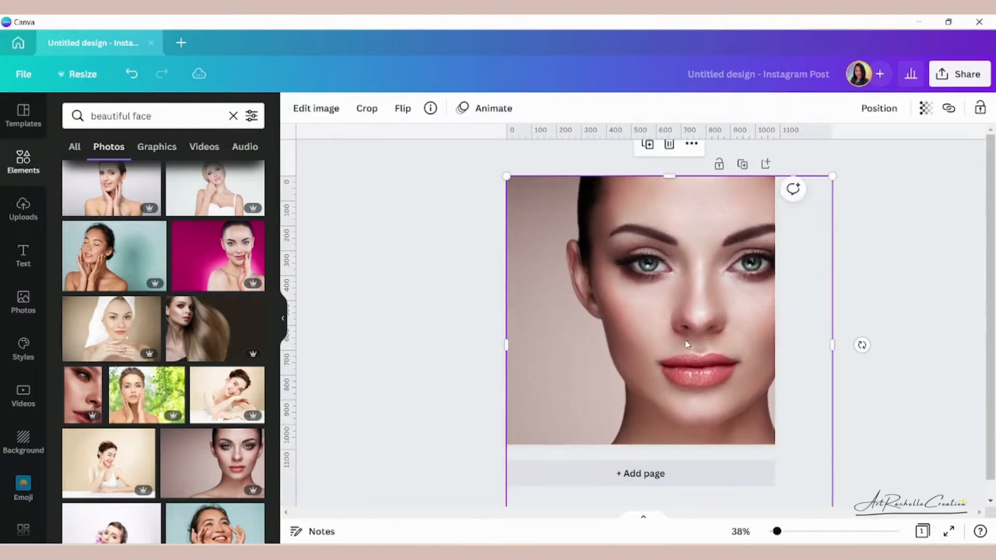
left_click_drag(684, 343, 631, 342)
left_click(870, 363)
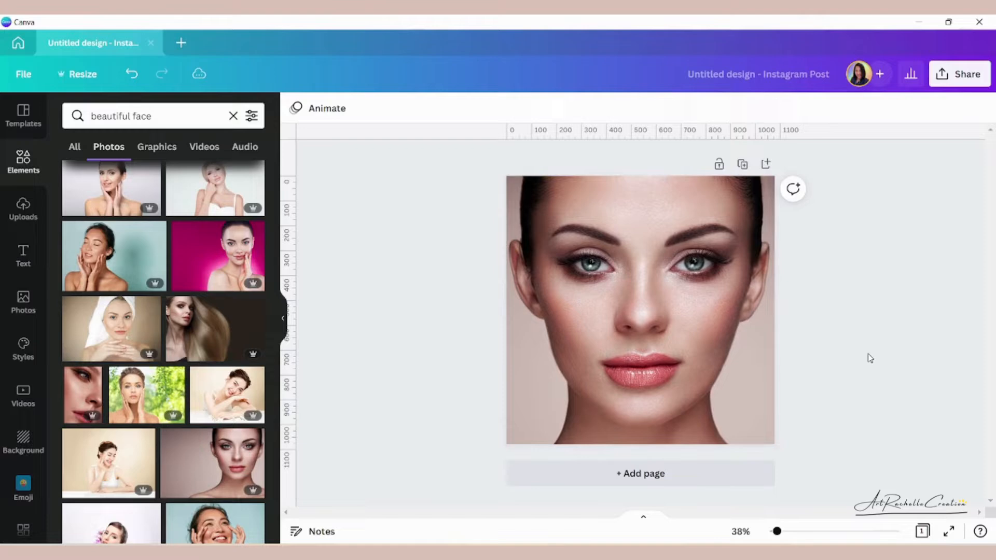
Step: Lock the full-page face photo in place
left_click(654, 366)
left_click(914, 312)
left_click(743, 307)
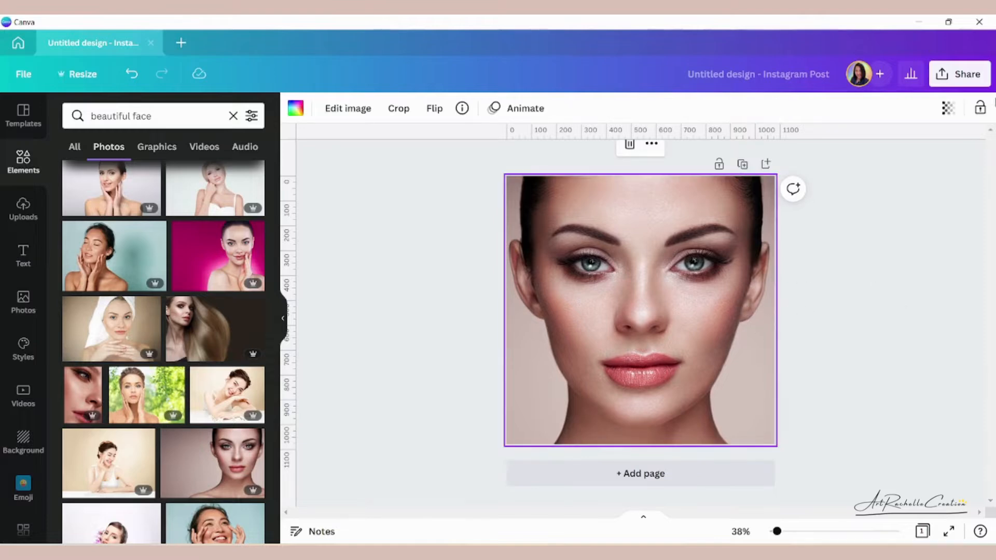
left_click(981, 109)
left_click(892, 250)
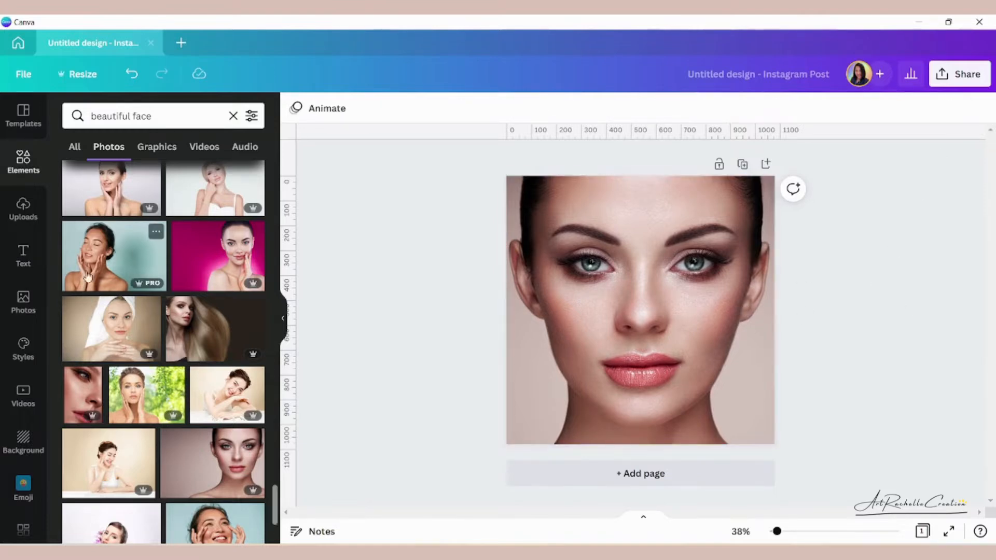
Step: Search the elements for "shadow effect" and add the thin horizontal shadow line to the page
left_click(233, 116)
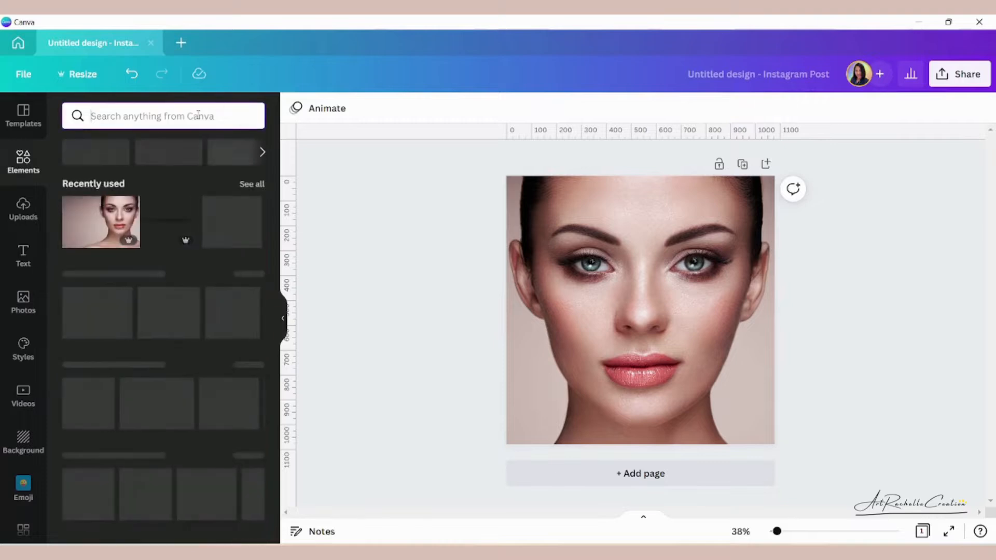
left_click(198, 114)
type("shadow effect")
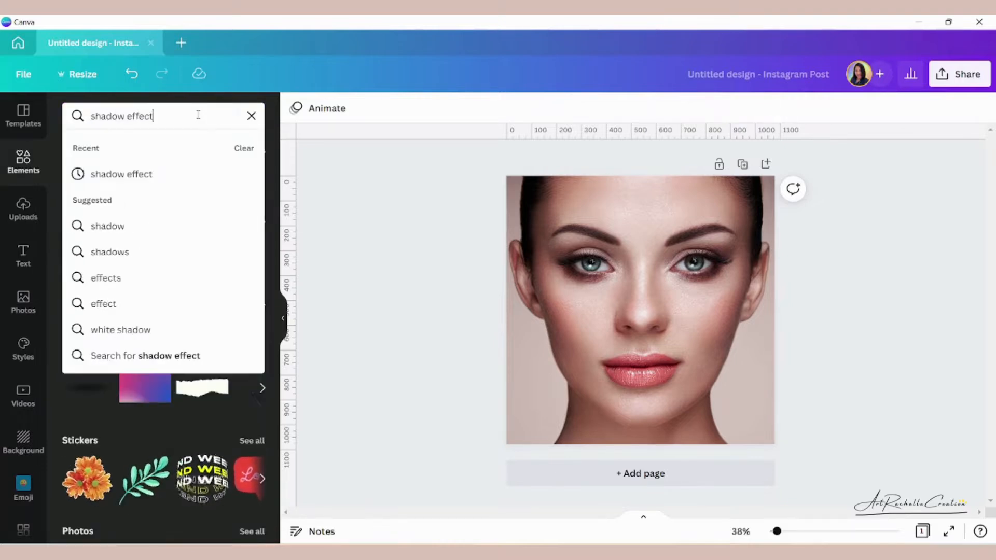
key("Return")
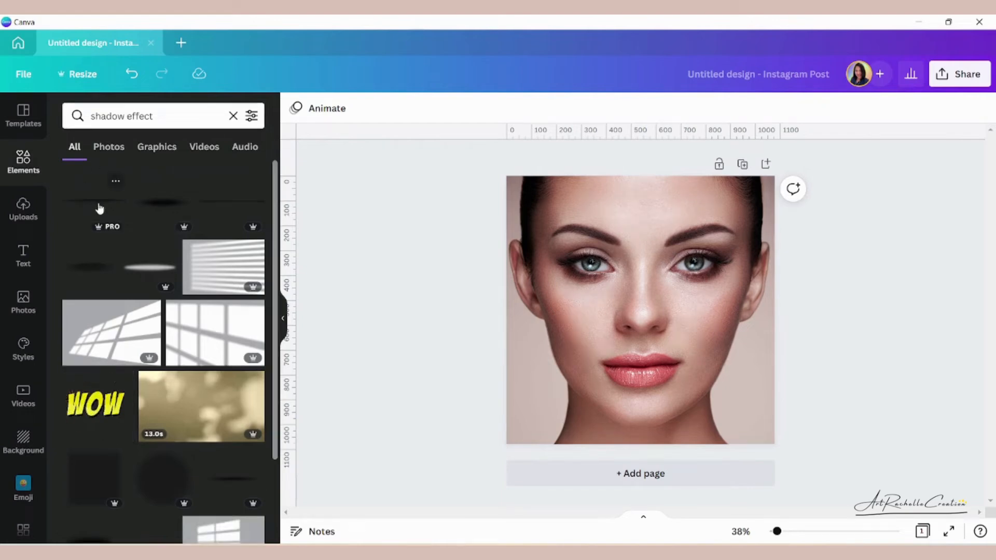
left_click(141, 207)
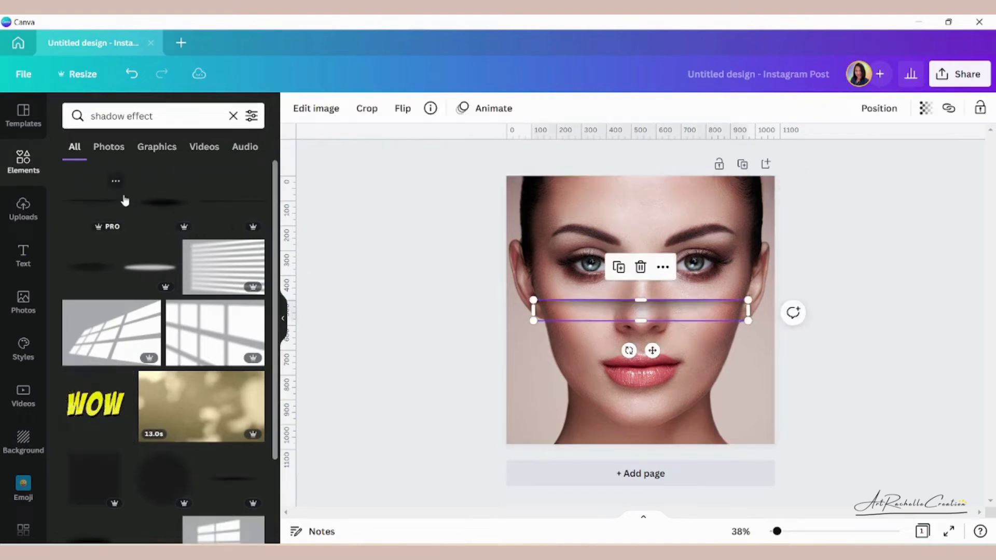
Step: Shrink the shadow line and position it across the nose bridge, spanning the gap between the inner ends of the eyebrows
left_click_drag(749, 320, 649, 314)
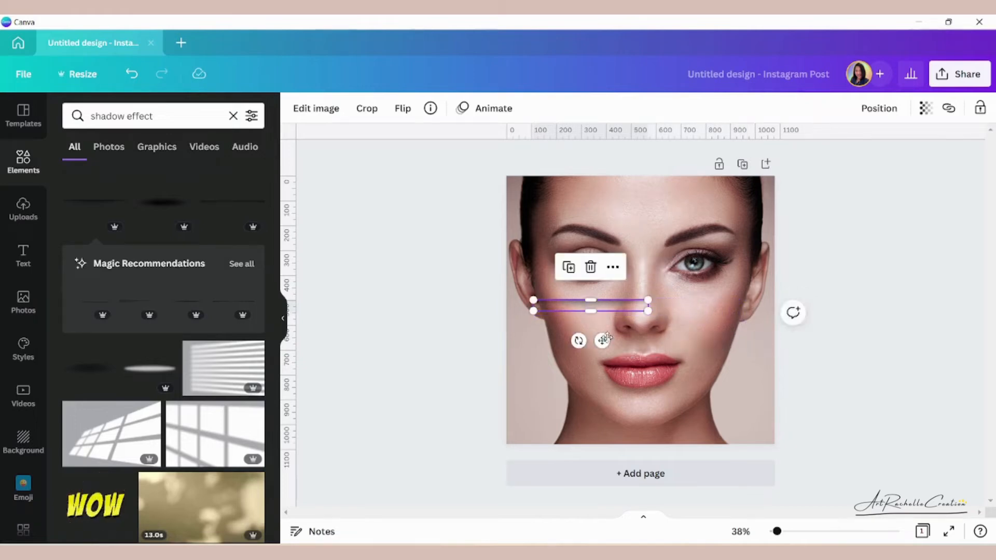
left_click_drag(603, 340, 655, 288)
left_click_drag(703, 256, 658, 283)
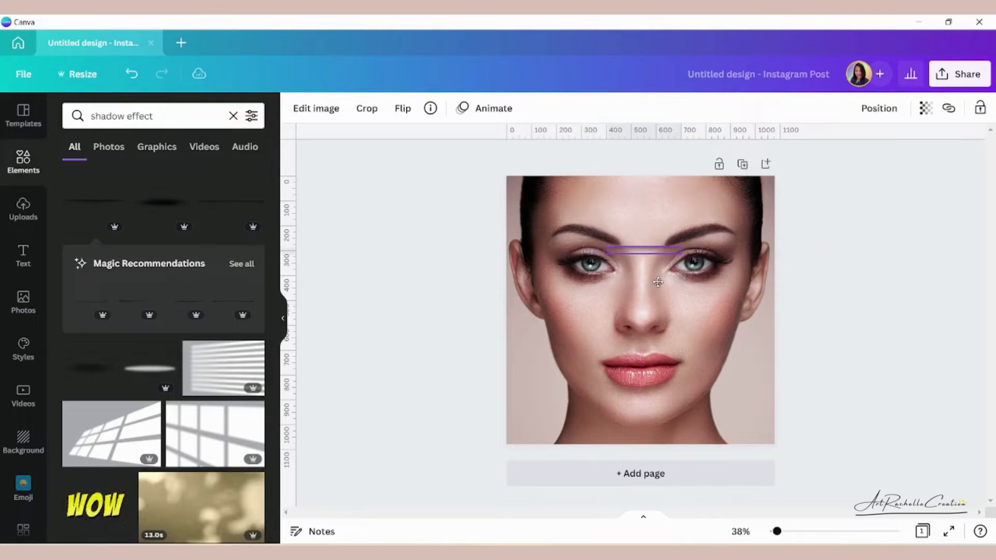
left_click_drag(658, 281, 658, 280)
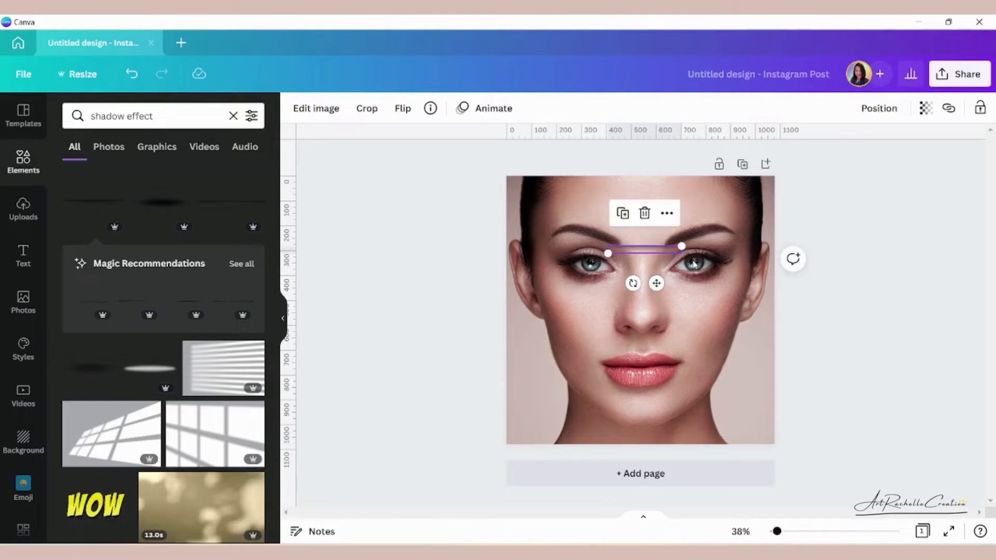
left_click_drag(608, 252, 618, 253)
left_click_drag(683, 247, 671, 247)
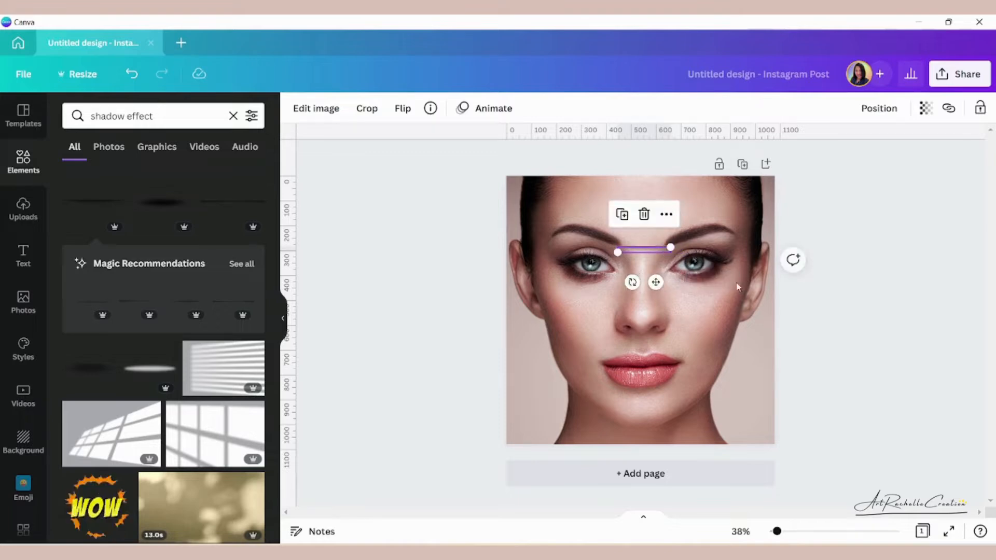
left_click(819, 305)
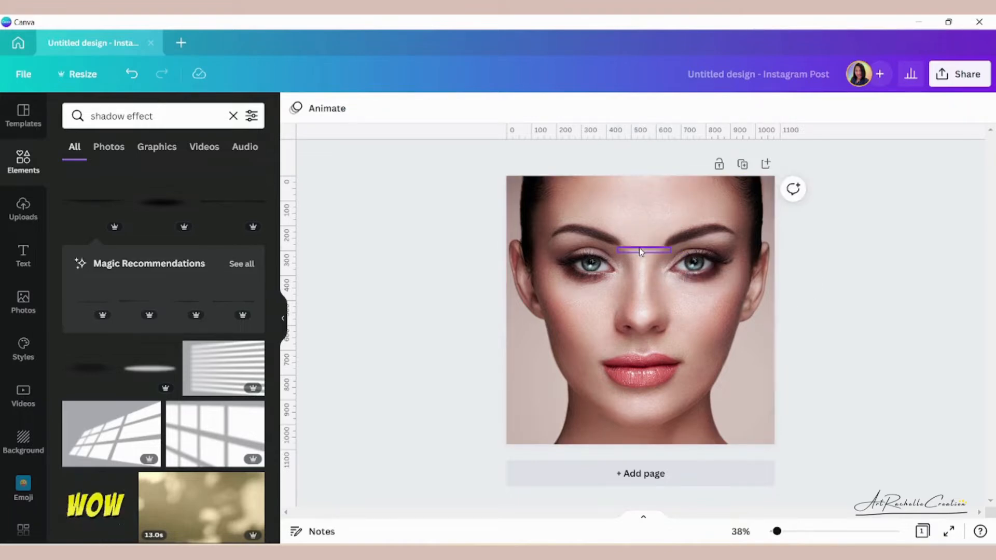
Step: Lengthen the shadow line slightly at both ends and nudge it down on the nose bridge
left_click(641, 251)
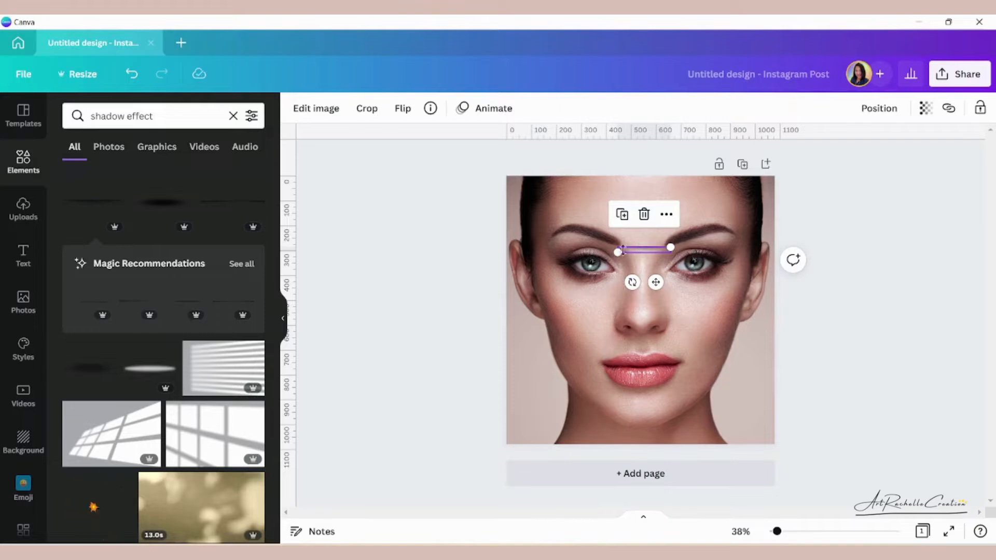
left_click_drag(617, 254, 613, 253)
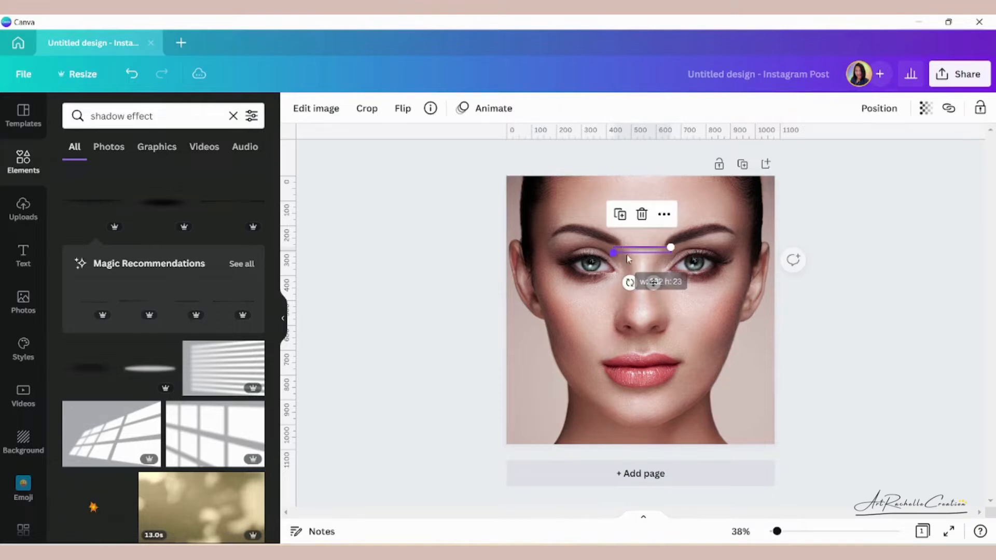
left_click_drag(673, 249, 677, 248)
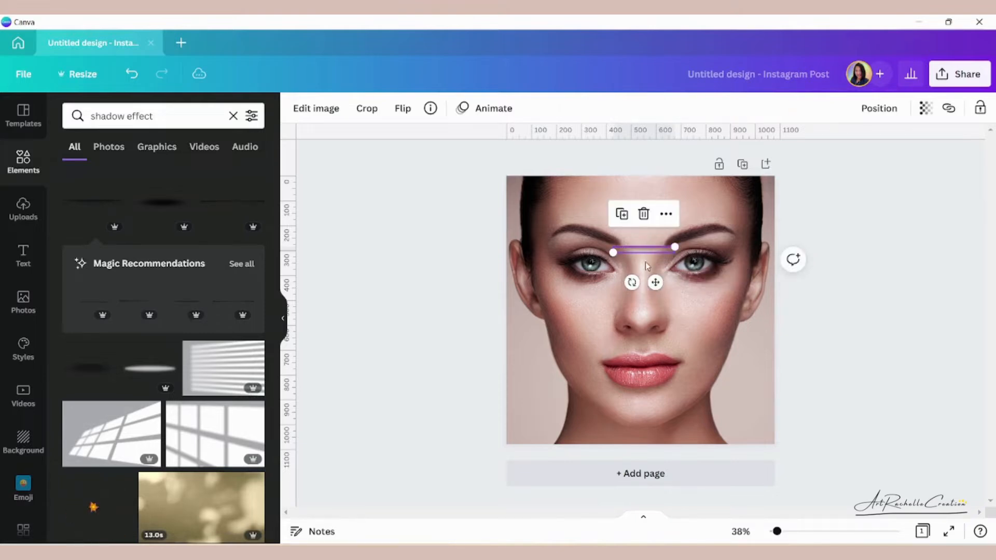
left_click_drag(658, 280, 656, 282)
left_click(725, 304)
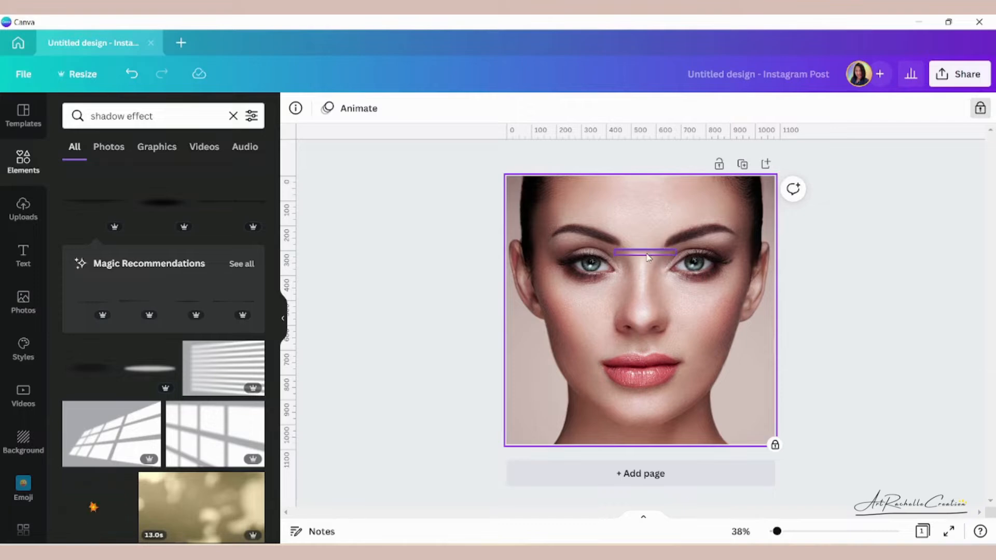
Step: Duplicate the shadow line and place the copy below the original, level with the lower edge of the eyes
left_click(647, 254)
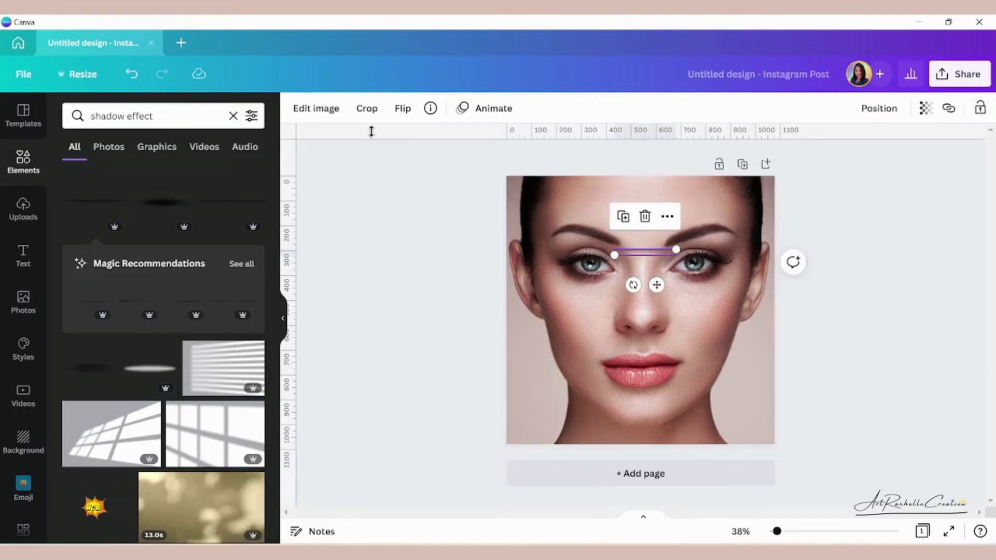
left_click(623, 217)
left_click_drag(659, 287, 652, 314)
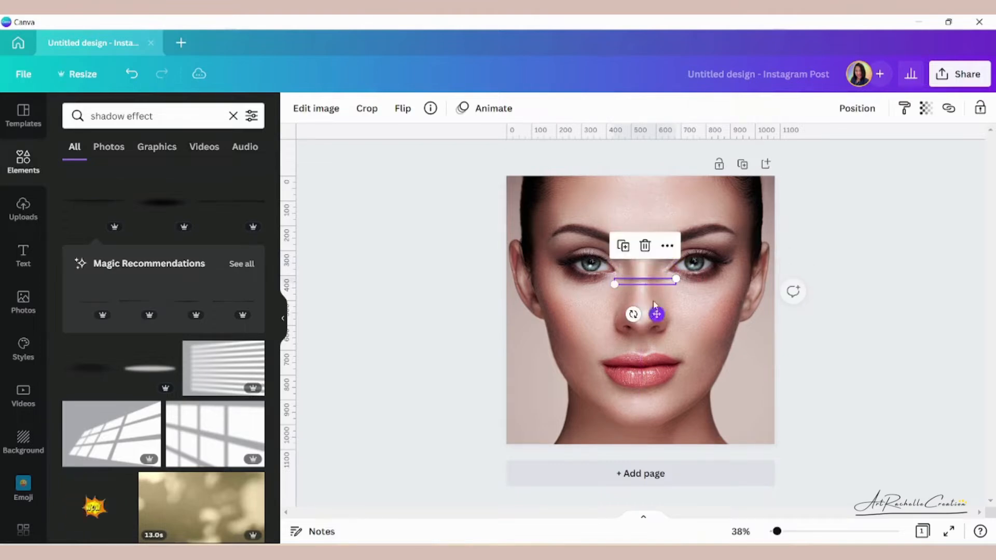
left_click(822, 240)
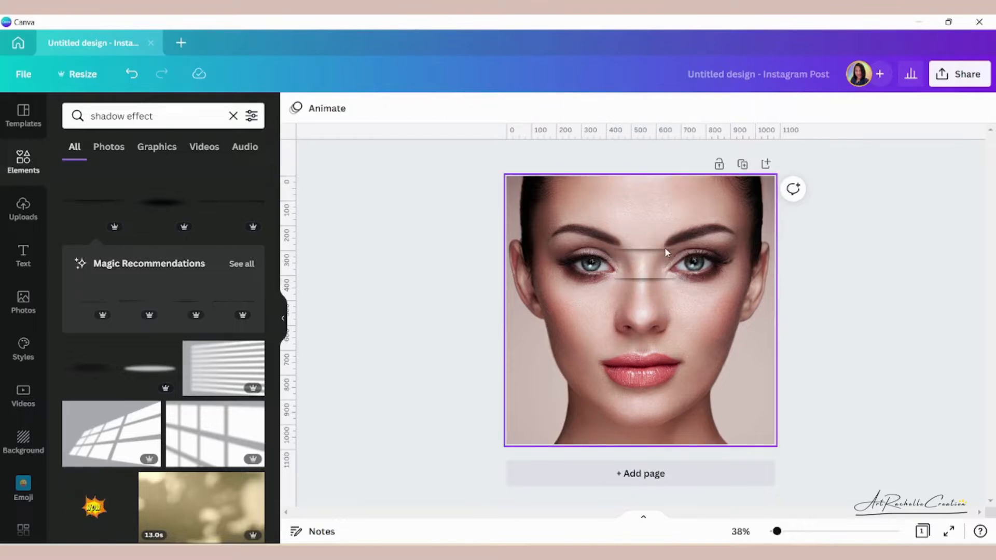
Step: Flip the upper shadow line vertically
left_click(665, 247)
left_click(402, 110)
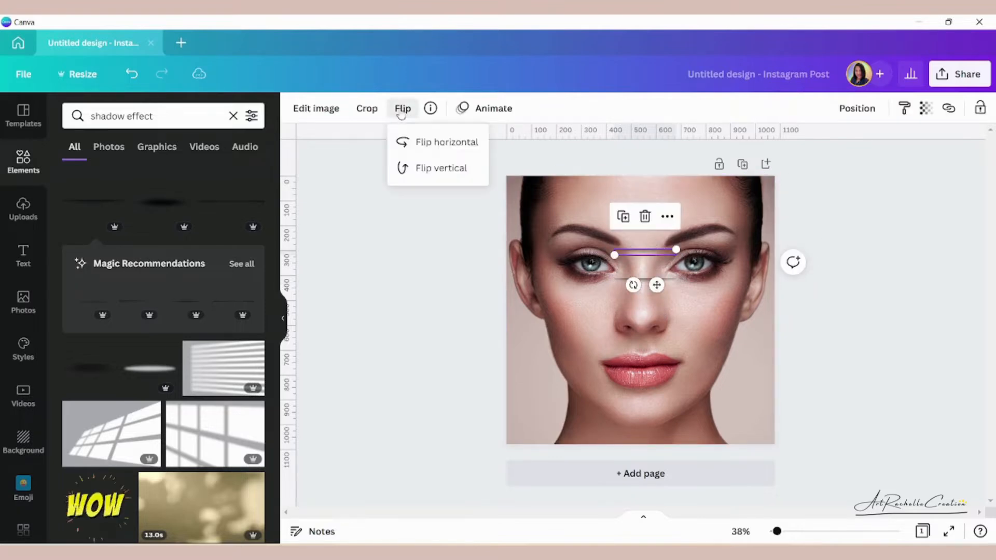
left_click(430, 168)
left_click(915, 310)
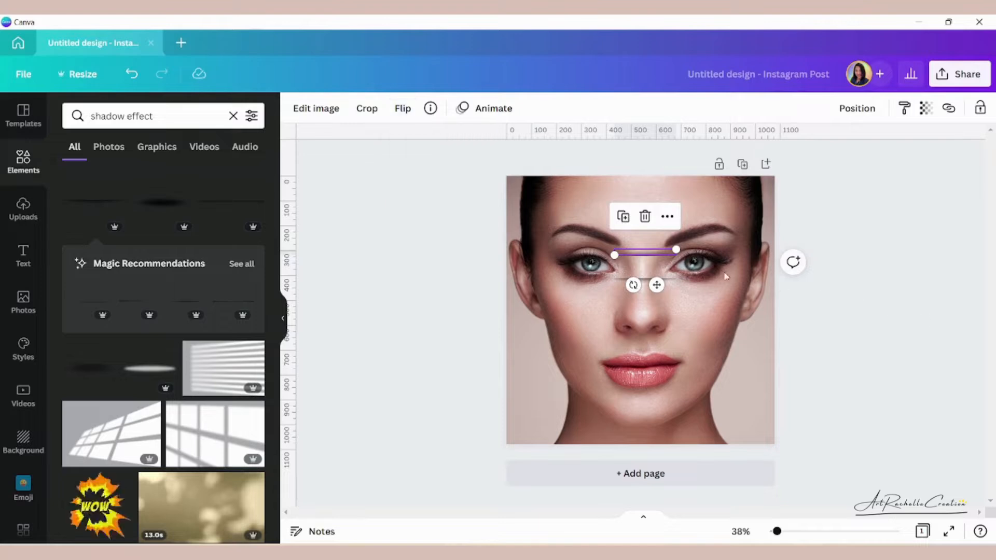
Step: Fine-tune the heights of the upper and lower shadow lines on the nose bridge, keeping them vertically aligned
left_click_drag(657, 284, 653, 277)
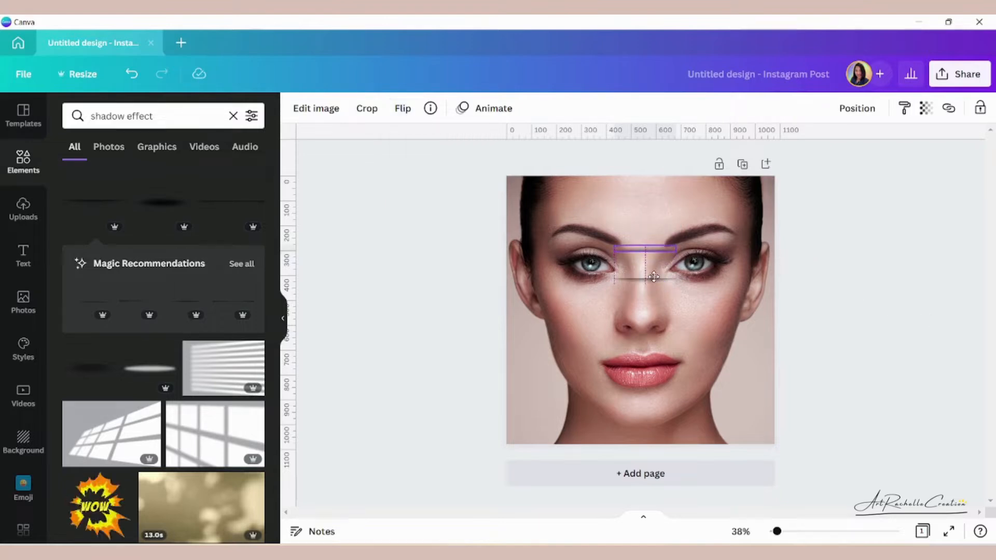
left_click_drag(654, 277, 655, 314)
left_click(894, 341)
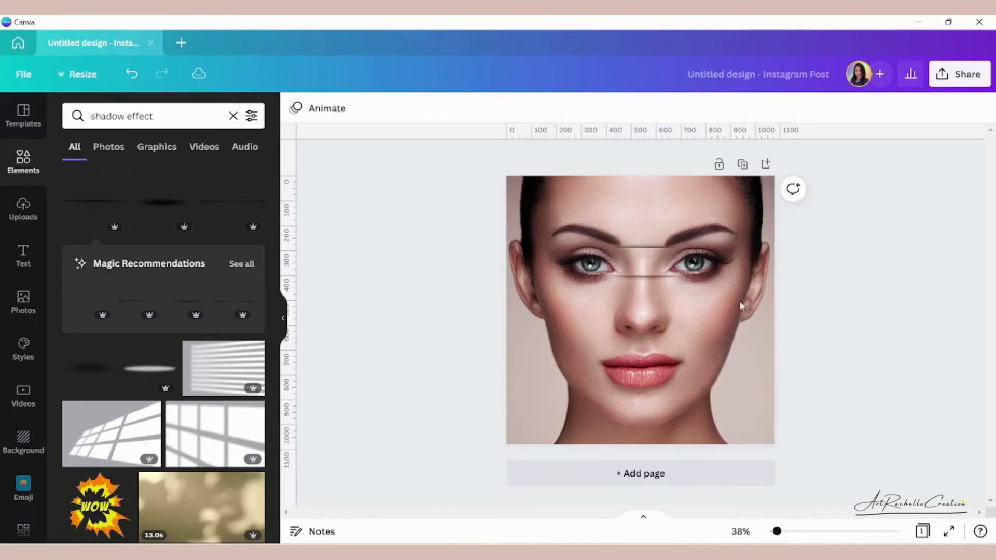
left_click_drag(668, 278, 667, 280)
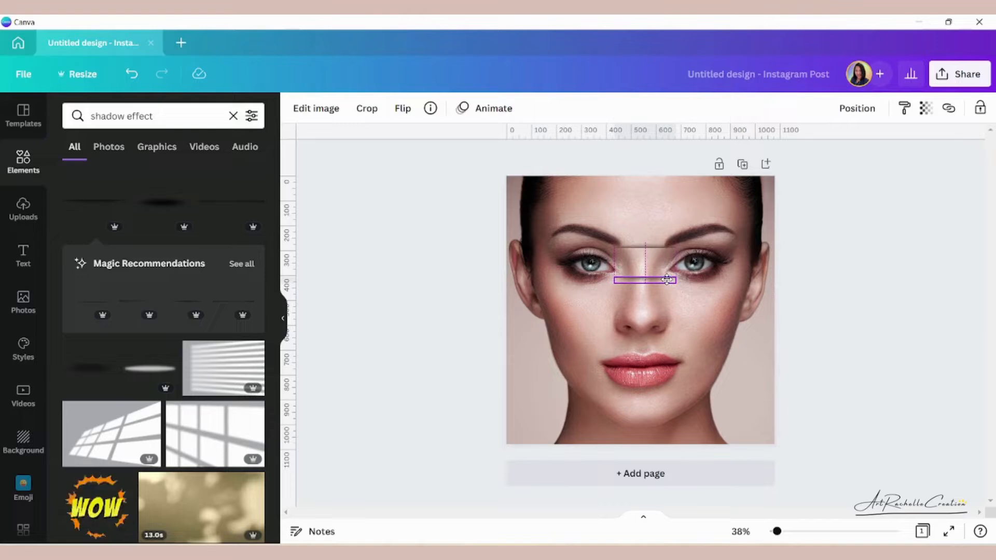
Step: Group the upper and lower shadow lines together
left_click_drag(668, 279, 637, 247)
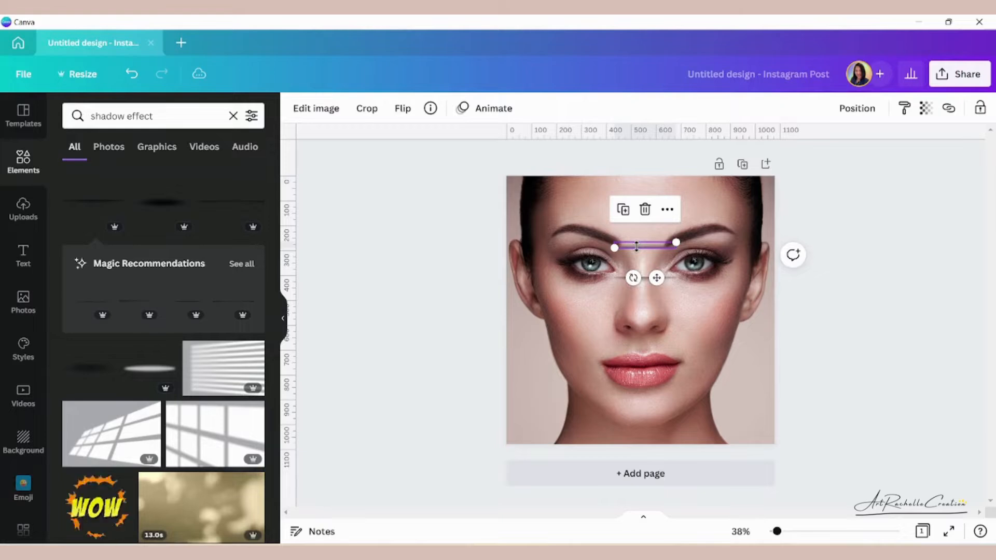
left_click(674, 279, "shift")
left_click(830, 109)
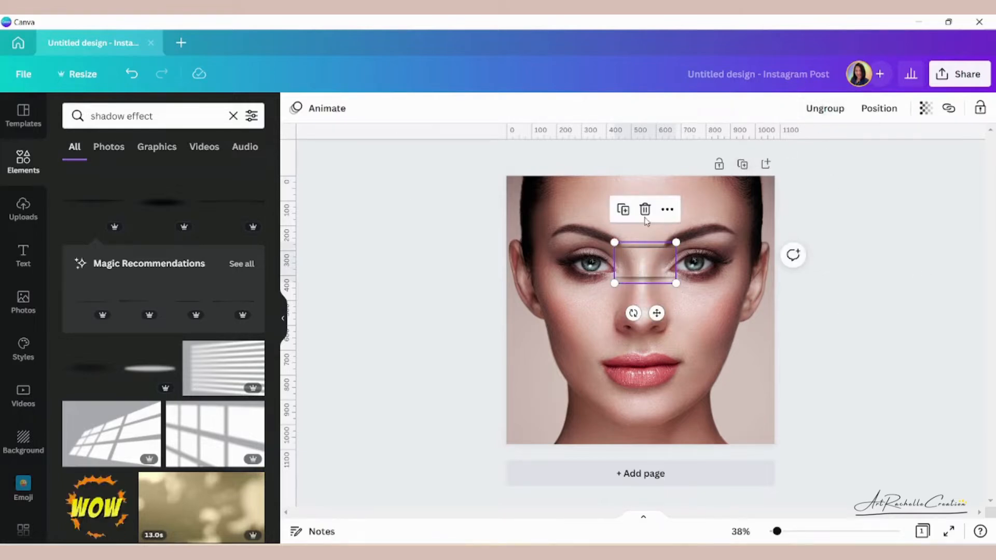
Step: Duplicate the grouped shadow lines, rotate the copy 90° to vertical, and place it over the nose below the original pair
left_click(624, 210)
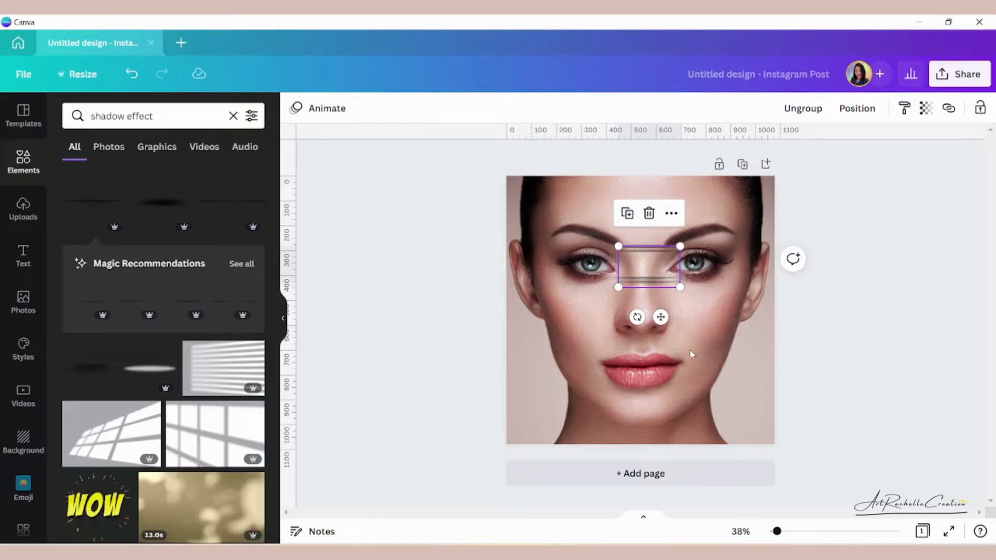
left_click_drag(646, 319, 599, 254)
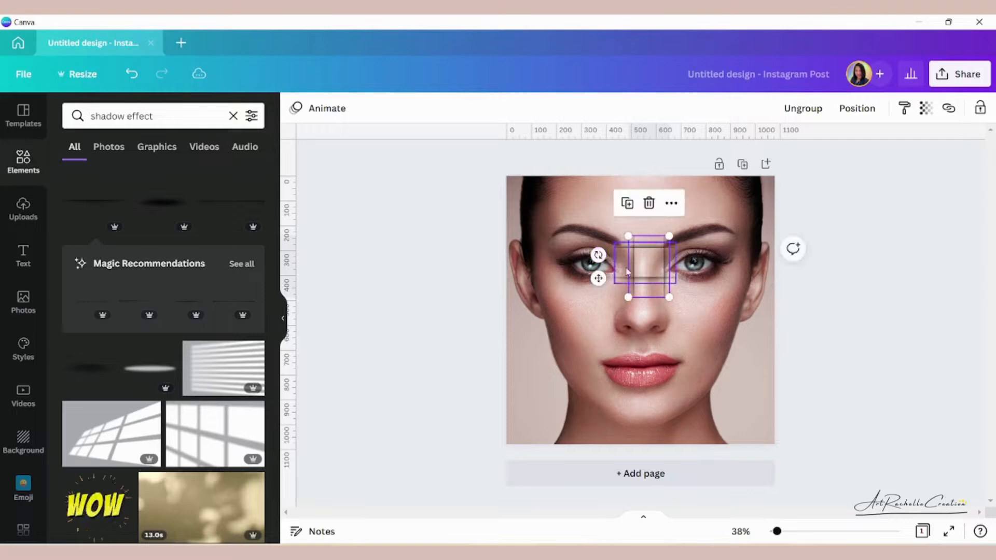
left_click_drag(656, 294, 652, 328)
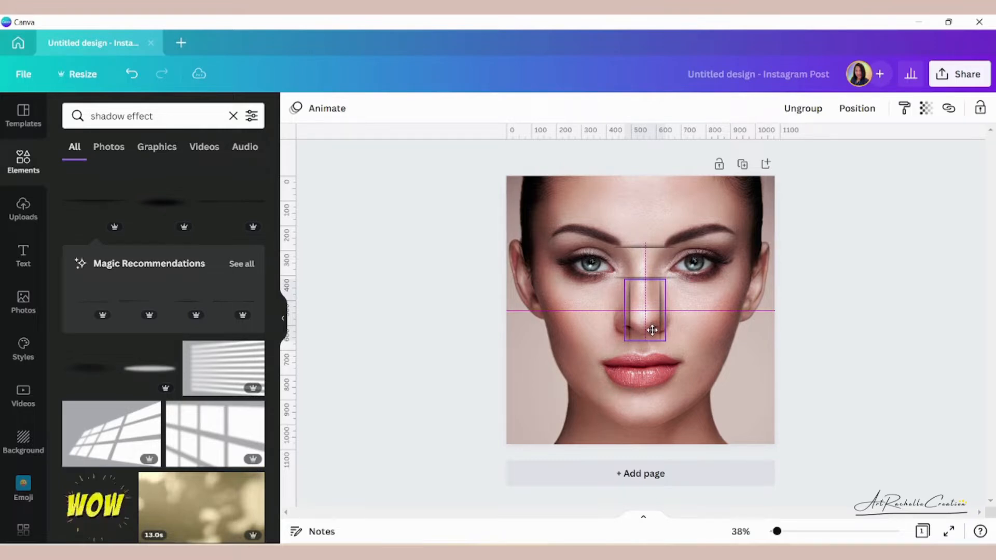
left_click_drag(652, 330, 653, 330)
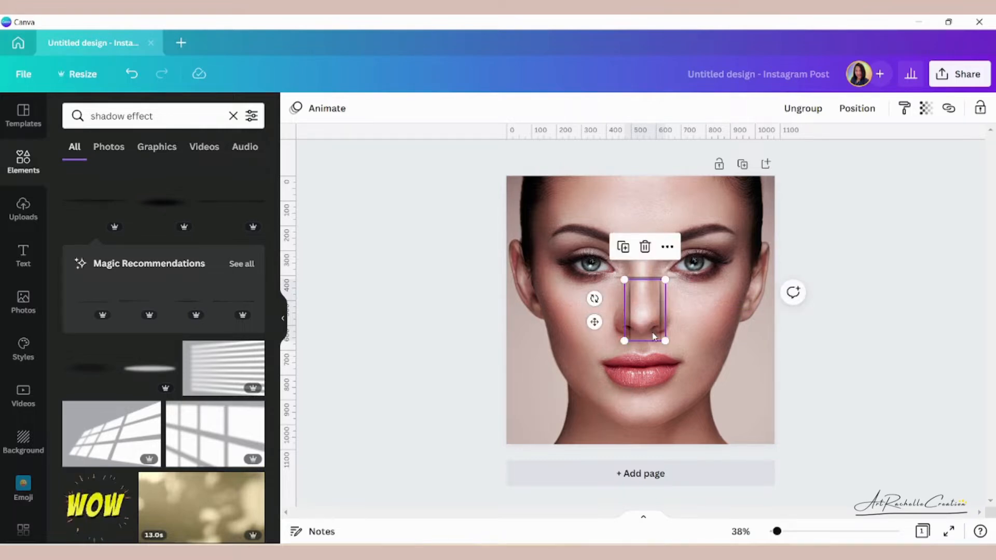
Step: Align the vertical shadow pair on the nose so its upper end meets the lower horizontal shadow line
left_click(833, 379)
left_click(640, 306)
left_click(805, 532)
scroll(695, 372, "up", 2)
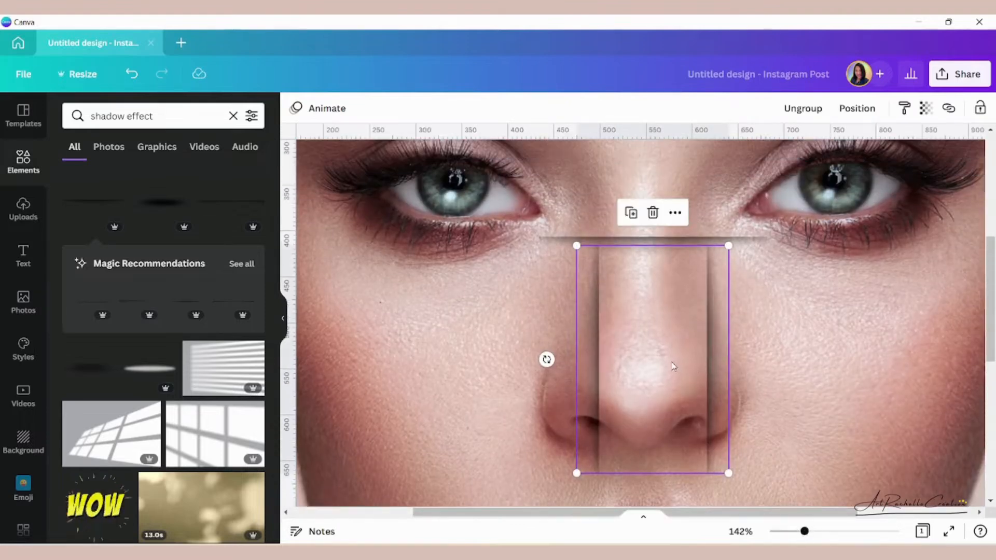
mouse_move(673, 366)
left_mouse_down()
mouse_move(665, 351)
mouse_move(662, 367)
left_mouse_up()
left_click(811, 388)
left_click(788, 378)
Step: Duplicate the vertical nose shadow pair and place the copy on the forehead, directly above the upper horizontal line and aligned with the original
scroll(670, 425, "up", 3)
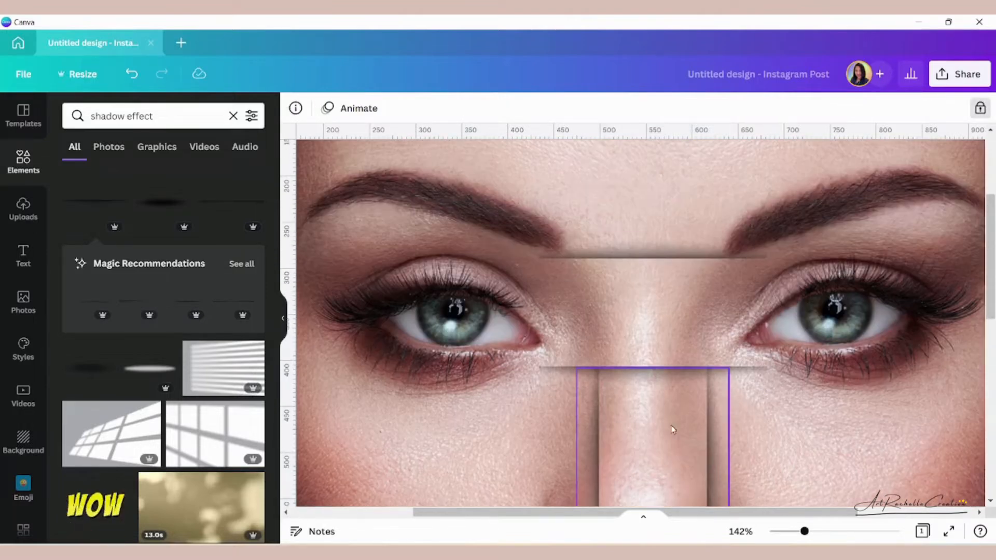
left_click(670, 426)
left_click(635, 336)
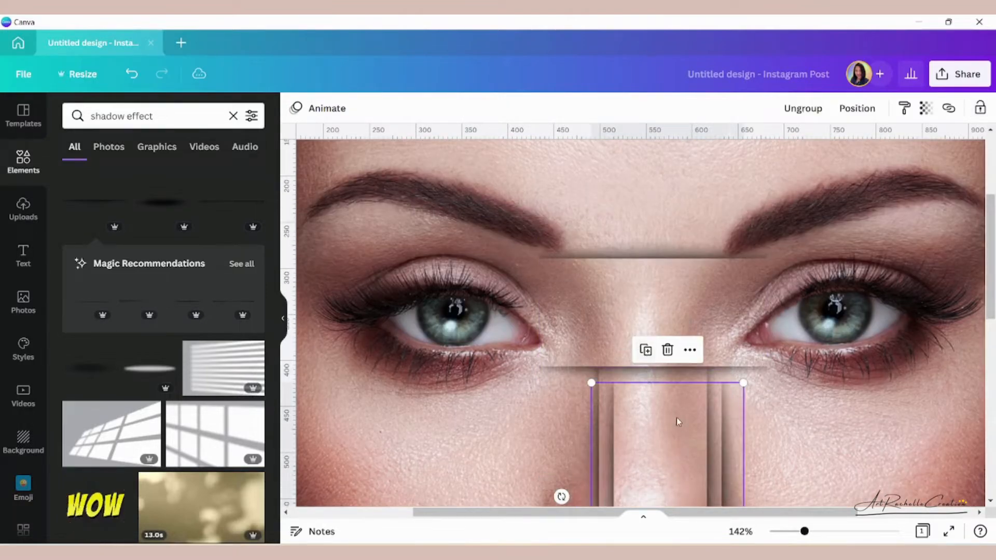
scroll(677, 418, "up", 2)
scroll(689, 422, "down", 3)
left_click_drag(689, 422, 682, 205)
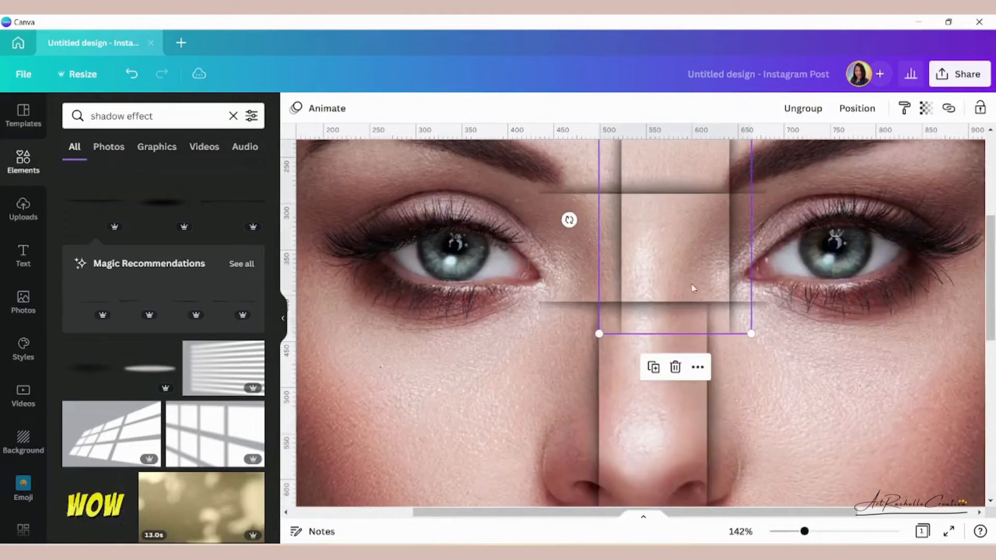
scroll(682, 204, "up", 2)
left_click_drag(682, 333, 665, 195)
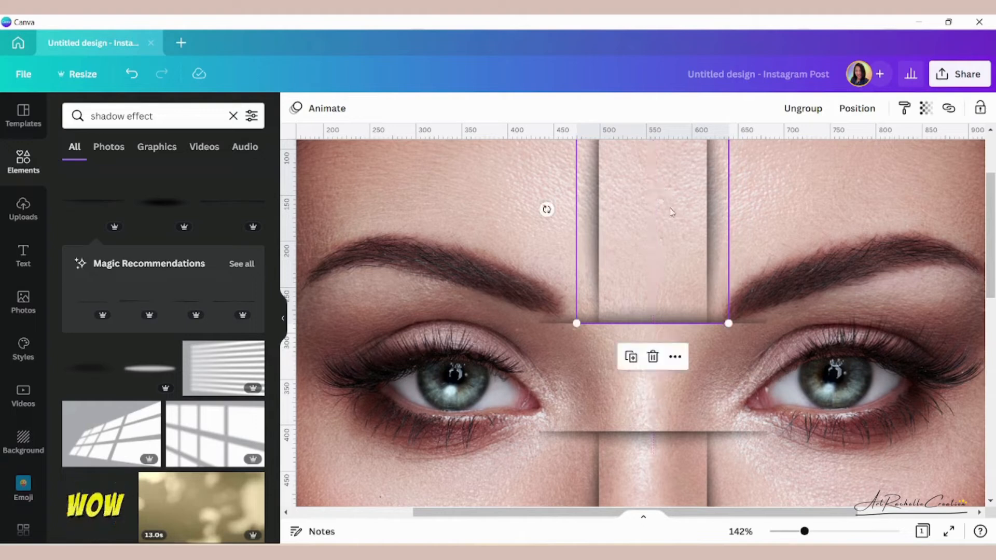
left_click(776, 206)
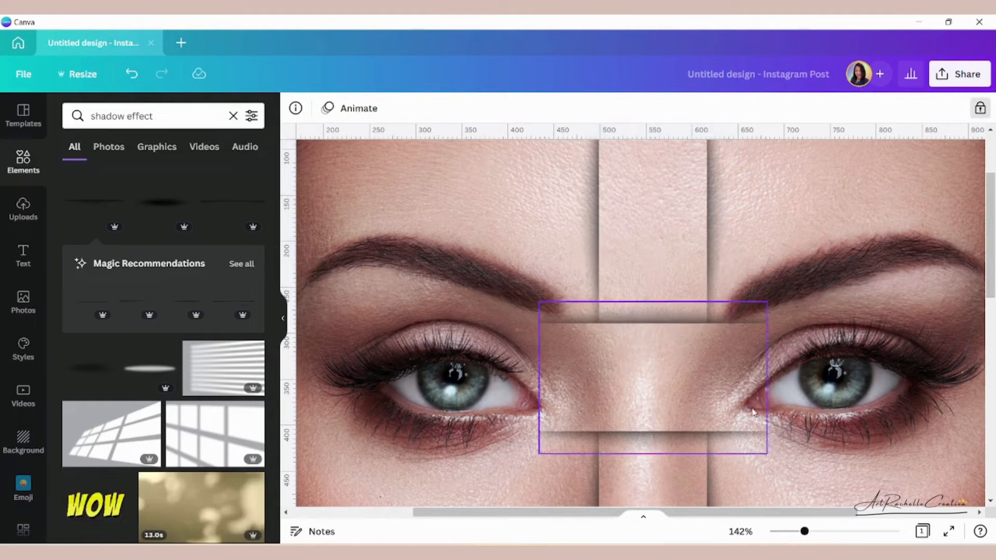
Step: Duplicate the vertical shadow pair twice and place one copy over each eye, flush with the ends of the nose-bridge lines
left_click(682, 257)
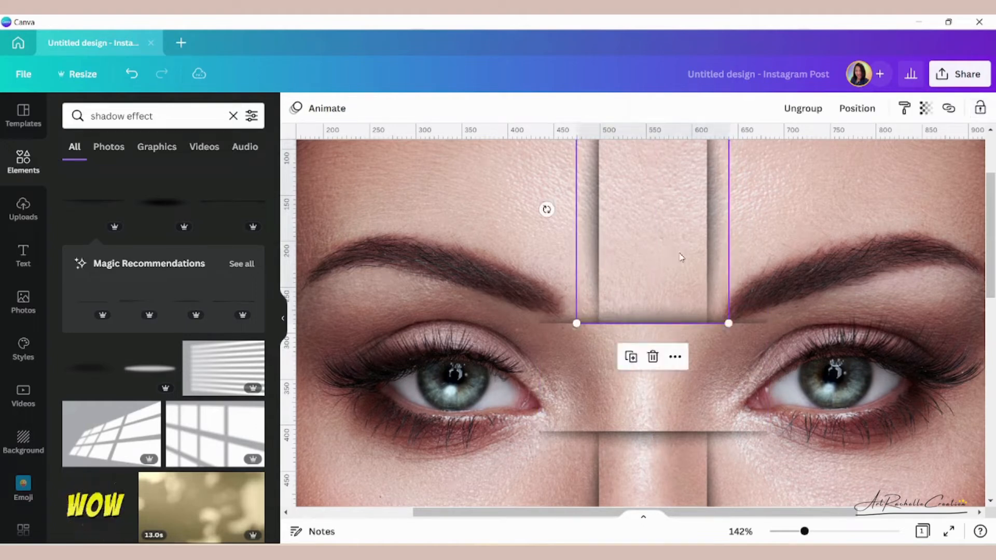
left_click(632, 358)
left_click_drag(674, 254, 821, 380)
scroll(870, 405, "down", 3)
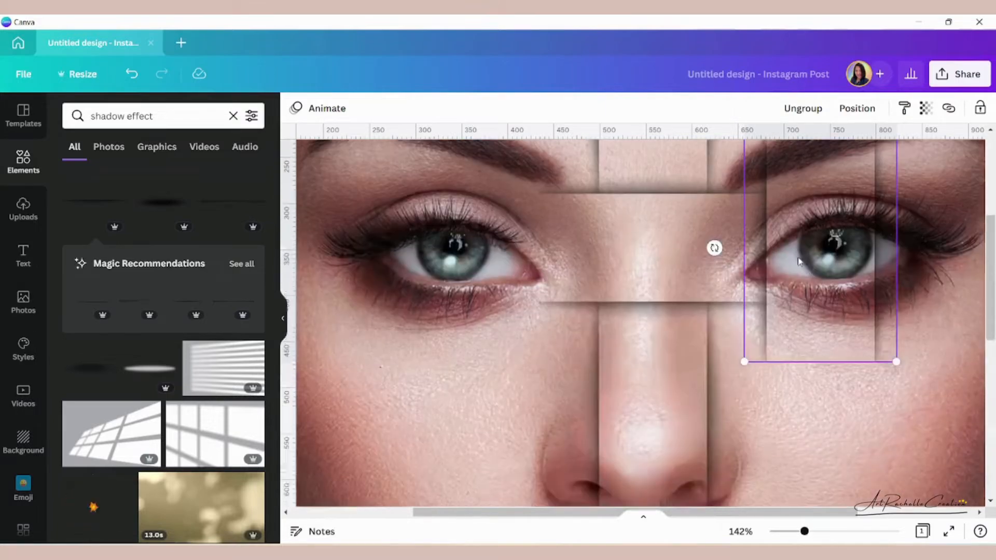
scroll(815, 300, "up", 1)
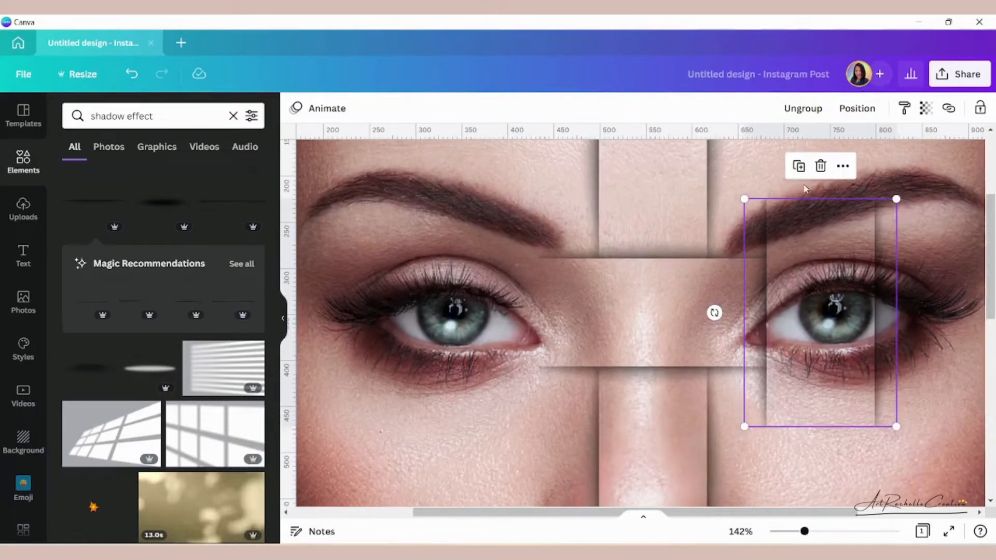
left_click(798, 166)
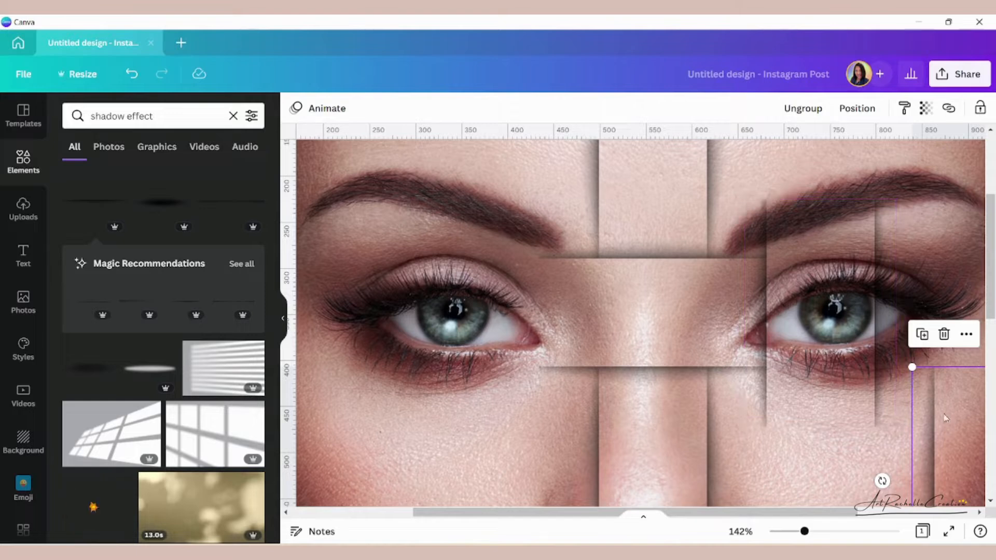
left_click_drag(948, 418, 443, 248)
scroll(817, 364, "down", 2)
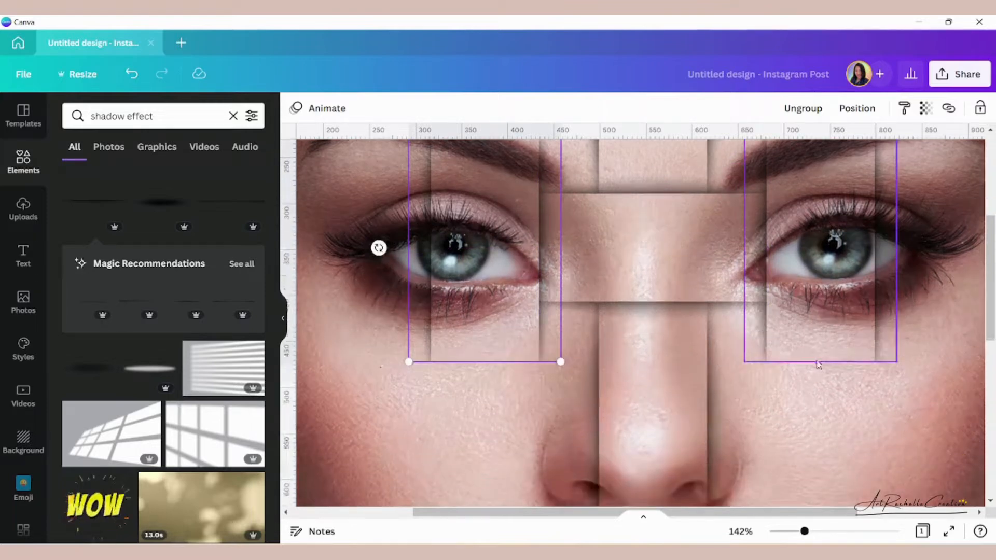
Step: Duplicate the nose-bridge shadow pair and place copies on both cheeks, beside the nose and directly below the eye pairs
left_click(689, 266)
left_click(628, 361)
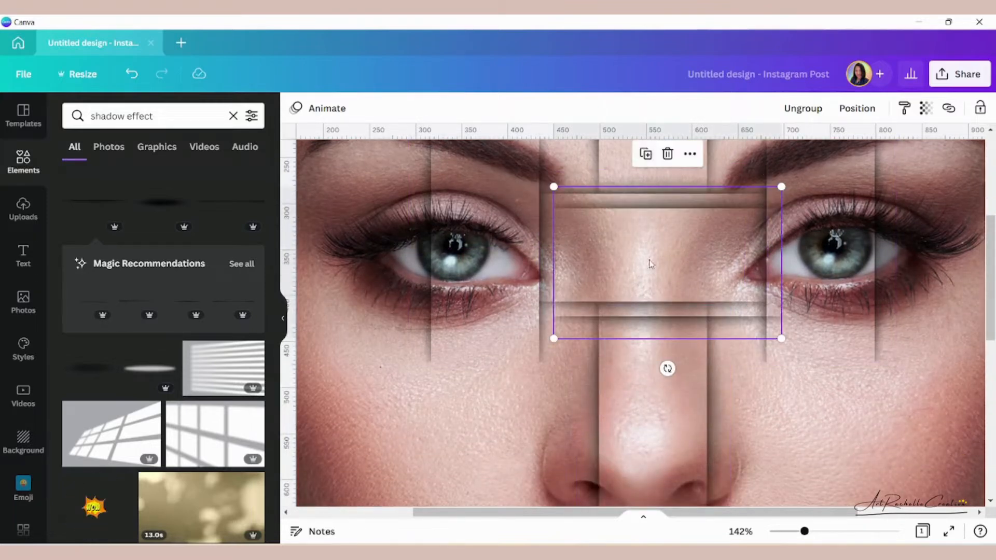
left_click_drag(651, 264, 757, 420)
left_click(132, 77)
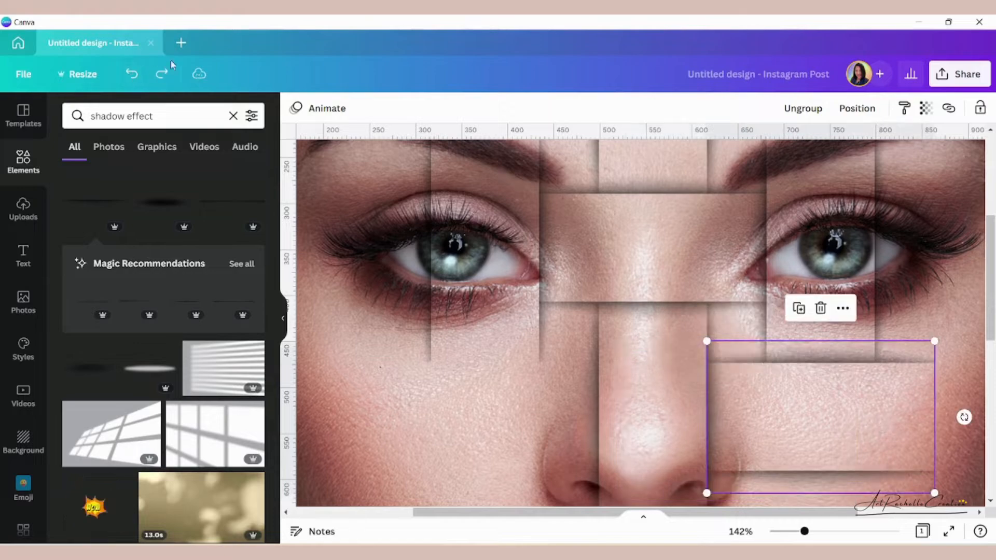
left_click(800, 310)
scroll(871, 357, "down", 4)
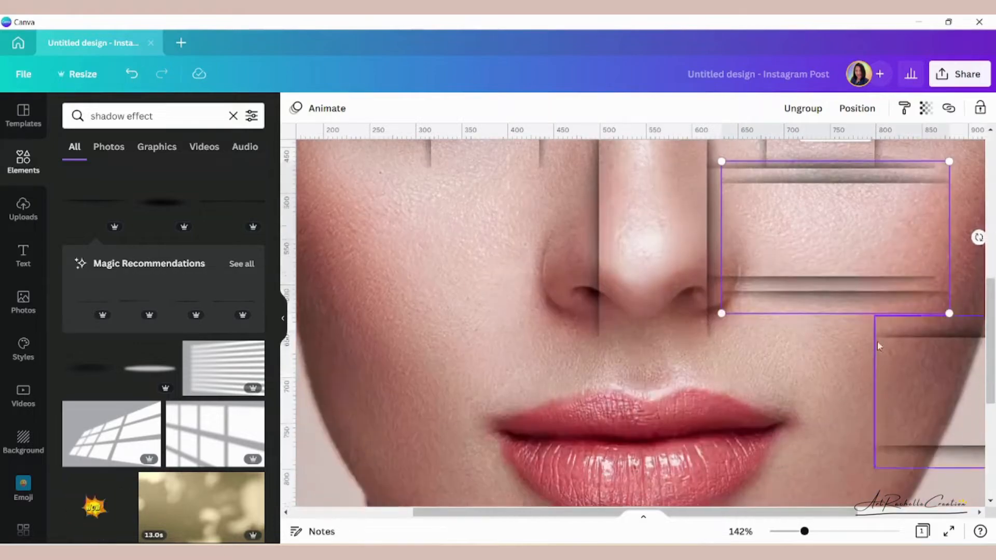
left_click_drag(760, 215, 407, 206)
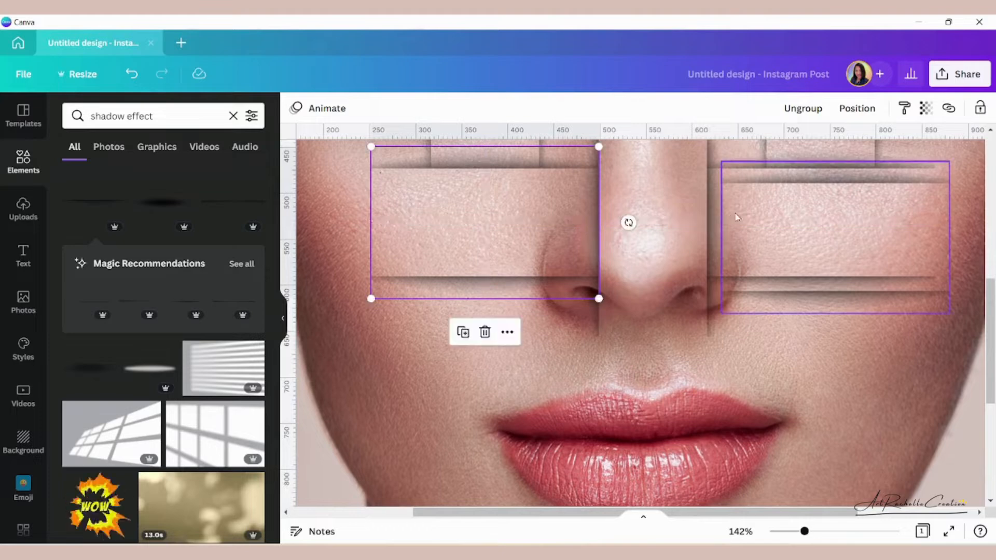
Step: Place the remaining horizontal shadow pair across the upper lip, centered at the lower end of the vertical nose pair
left_click(753, 233)
left_click_drag(753, 233, 671, 336)
mouse_move(577, 362)
left_mouse_down()
mouse_move(565, 389)
mouse_move(583, 381)
left_mouse_up()
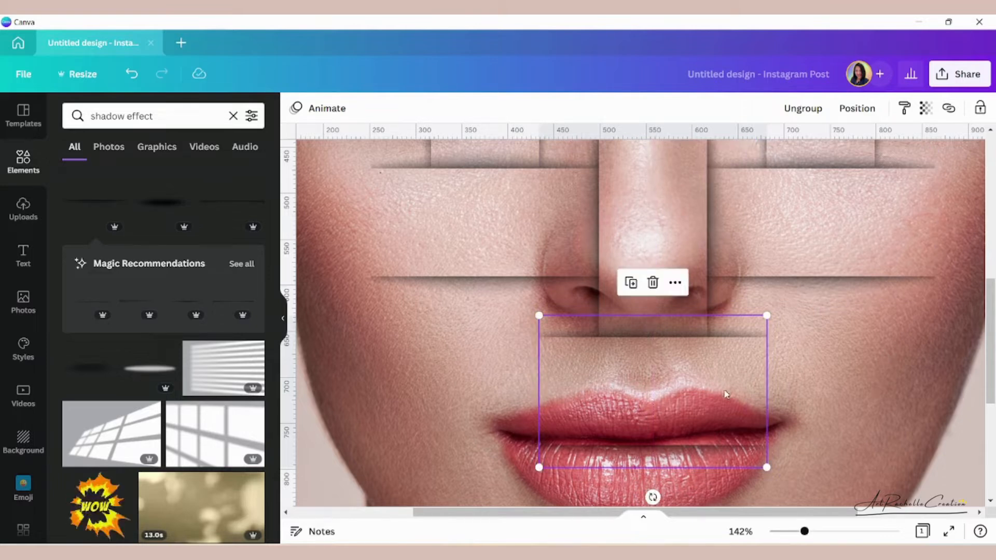
Step: Duplicate the vertical nose shadow pair and place copies on both sides of the mouth, directly below the cheek pairs
left_click(678, 218)
left_click(630, 370)
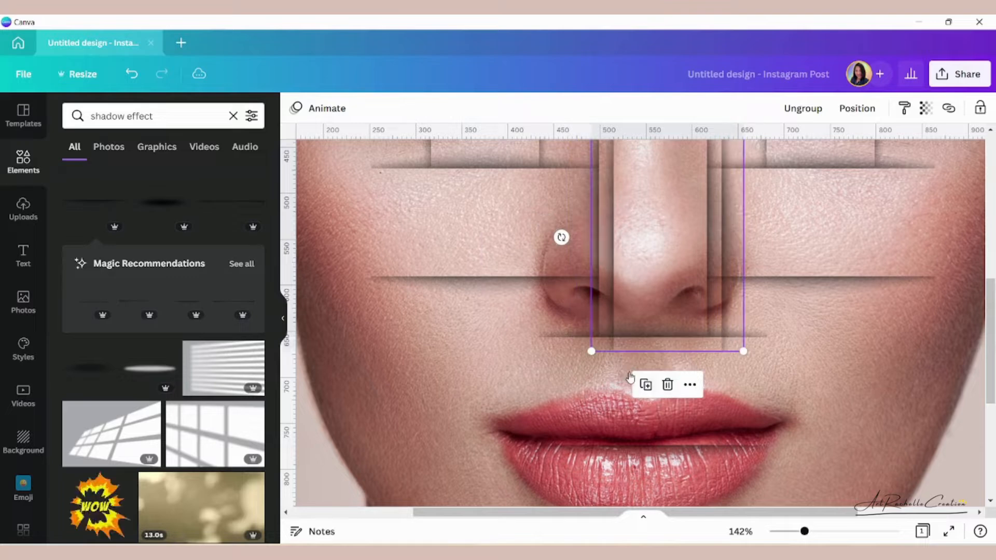
left_click_drag(682, 245, 833, 400)
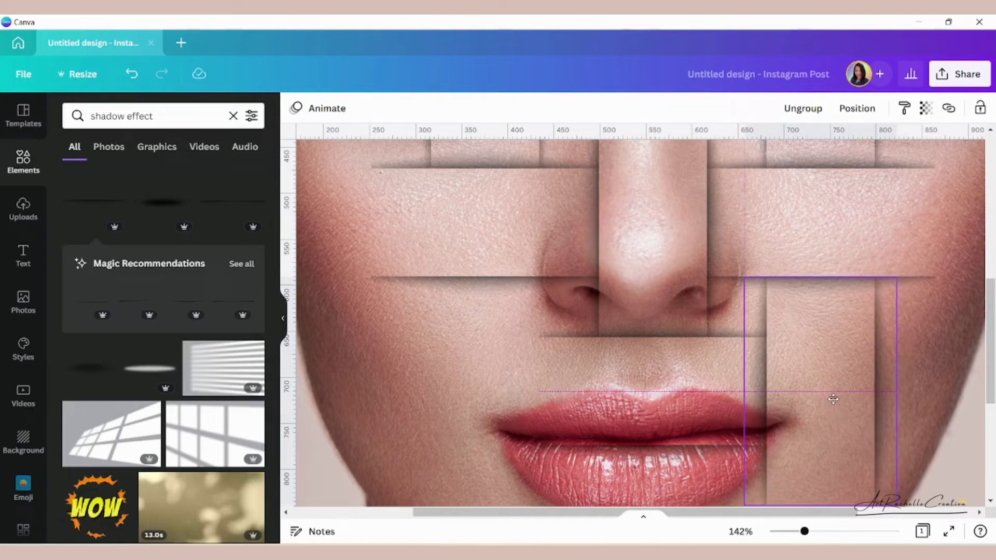
left_click_drag(834, 399, 833, 399)
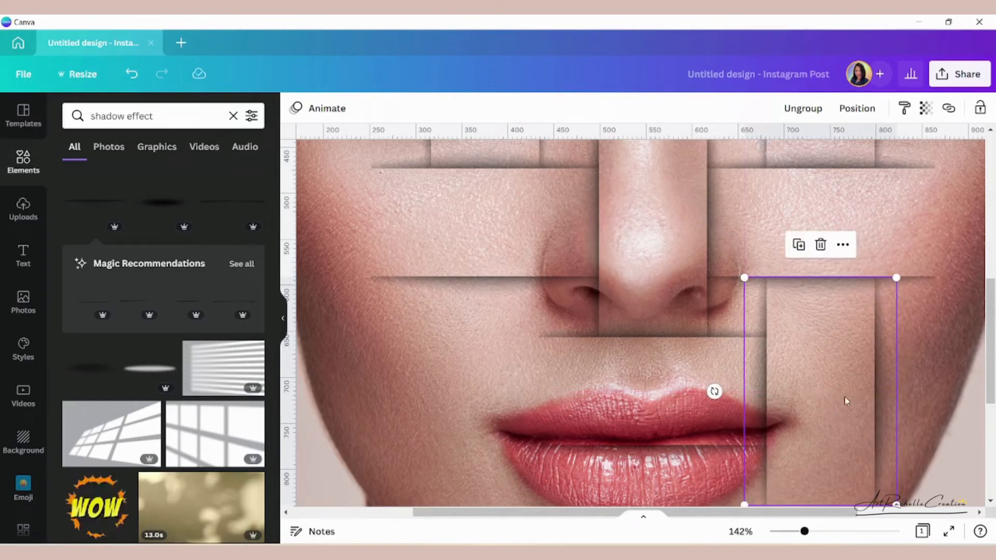
scroll(830, 312, "down", 3)
scroll(801, 235, "up", 3)
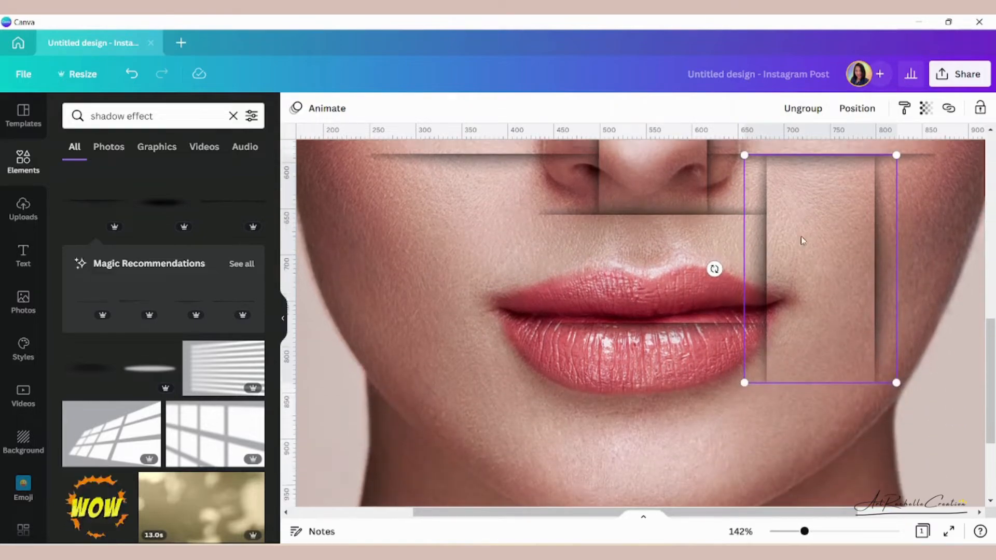
left_click(802, 247)
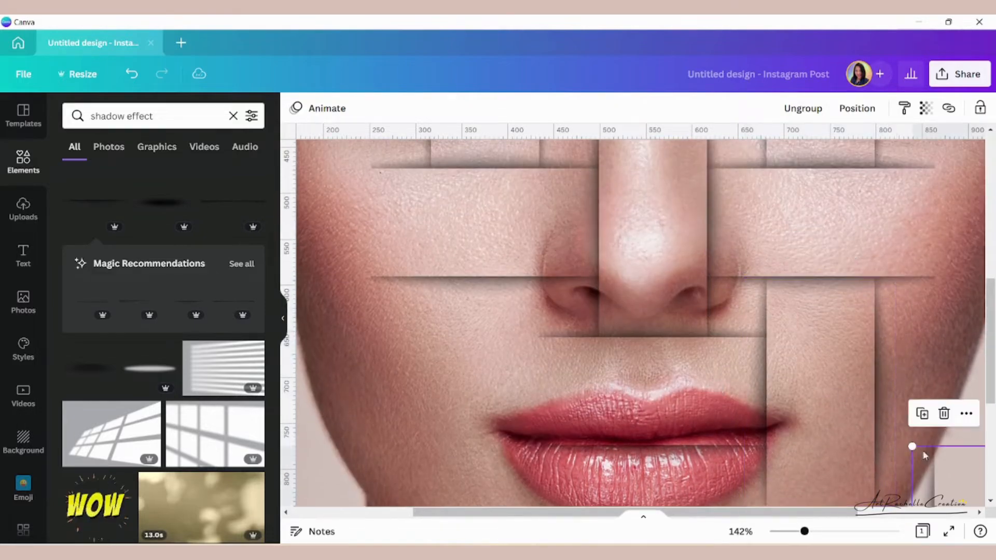
left_click_drag(829, 345, 435, 294)
scroll(698, 251, "down", 3)
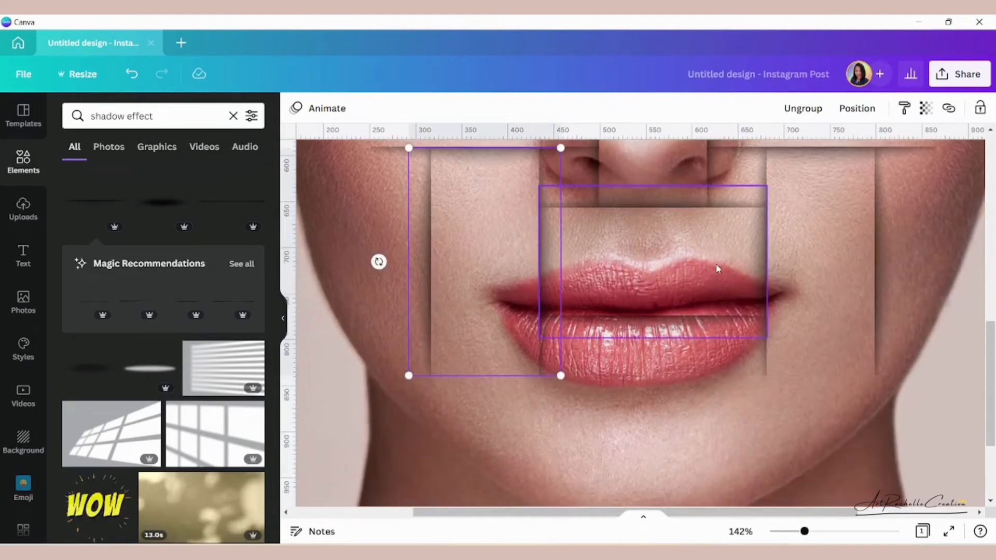
Step: Duplicate the vertical nose shadow pair and place the copy over the lower lip and chin, centered below the mouth's horizontal pair
scroll(713, 249, "down", 2)
scroll(705, 207, "up", 2)
left_click(664, 167)
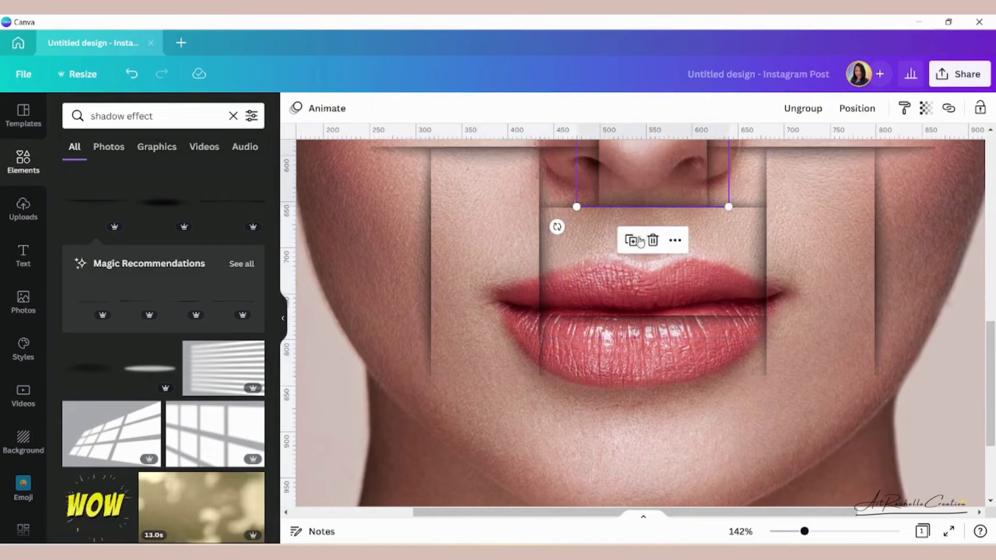
left_click(640, 241)
left_click_drag(668, 203, 688, 464)
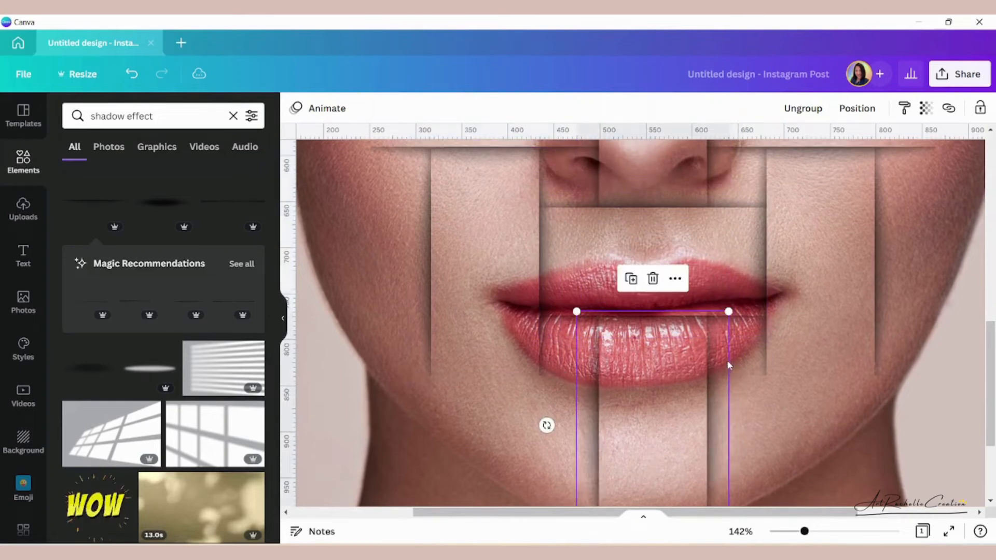
scroll(729, 365, "down", 1)
mouse_move(658, 356)
left_mouse_down()
mouse_move(652, 387)
mouse_move(651, 355)
left_mouse_up()
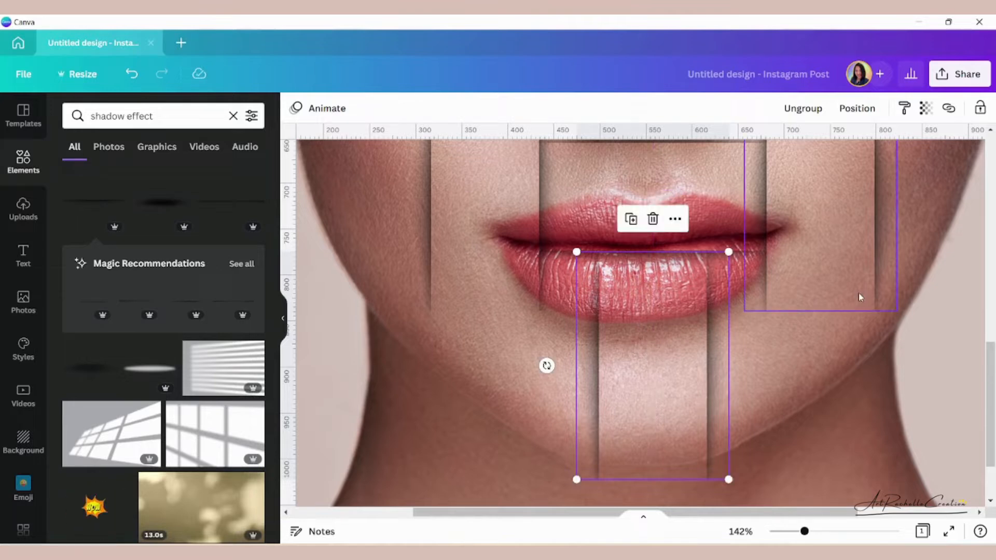
Step: Duplicate the mouth's horizontal shadow pair and place copies on both sides of the chin, below the vertical pairs beside the mouth
left_click(710, 227)
left_click_drag(670, 193, 839, 360)
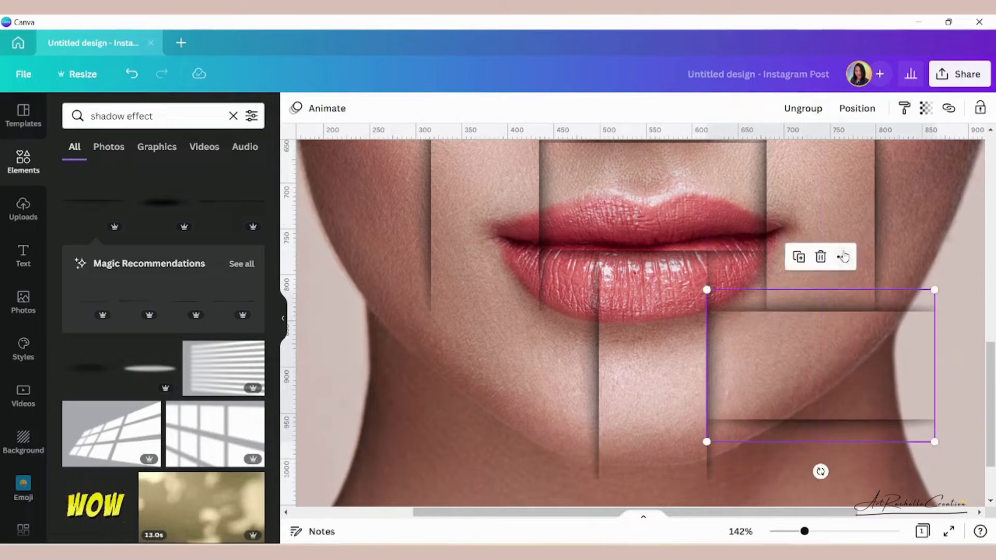
left_click_drag(745, 316, 409, 317)
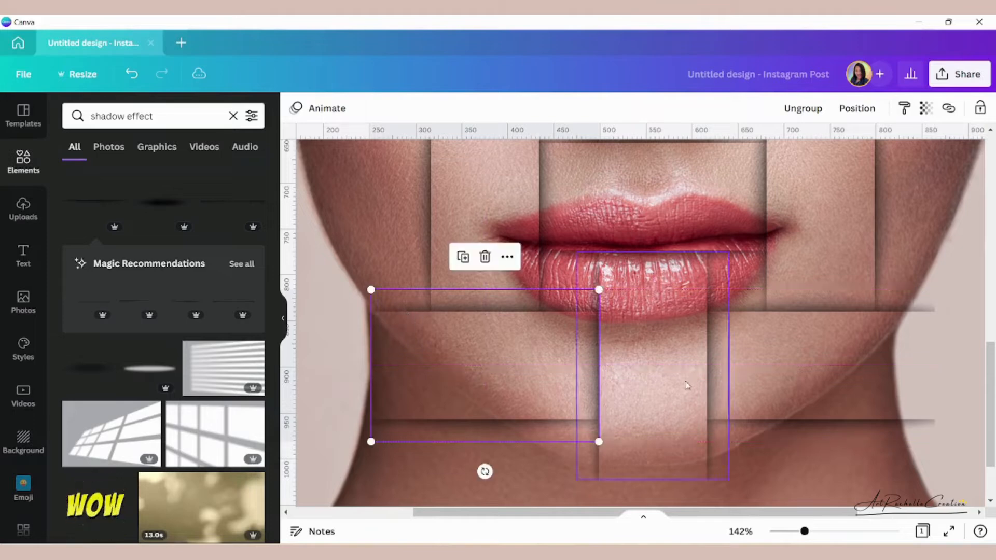
Step: Duplicate the vertical shadow pair to the right of the mouth and place the copy on the neck, directly below the right jaw pair
scroll(827, 324, "down", 1)
left_click(827, 187)
left_click(806, 282)
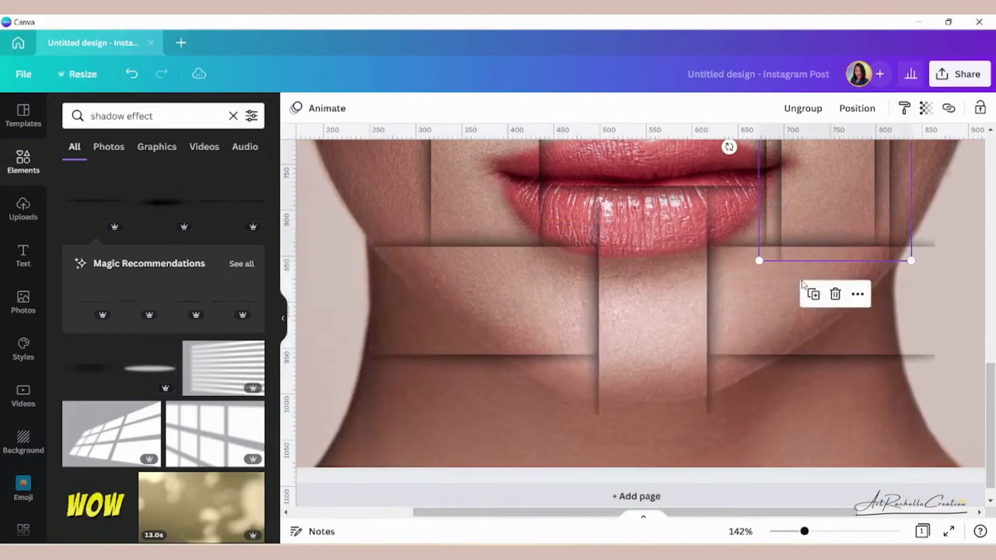
left_click_drag(825, 228, 825, 514)
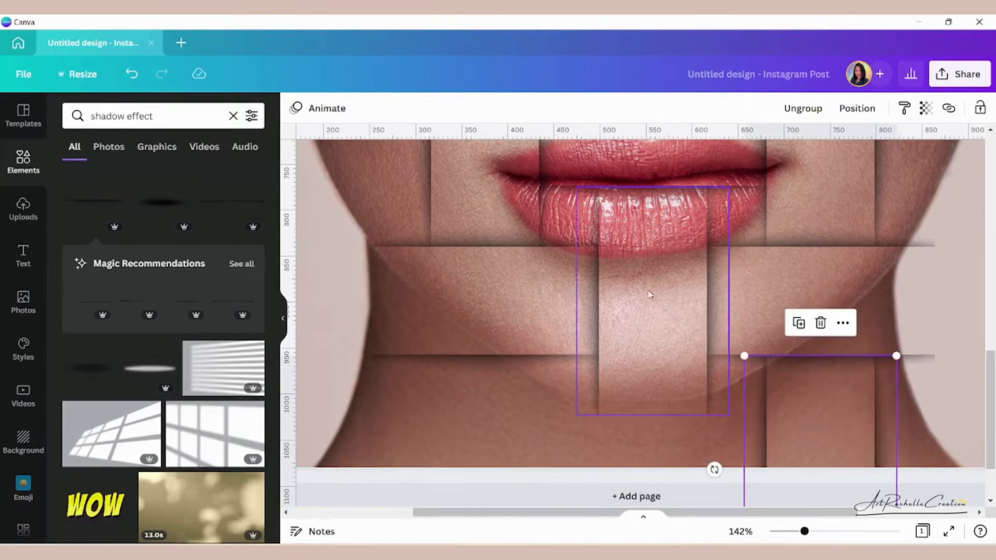
Step: Duplicate the left jaw's horizontal shadow pair and place the copy on the neck, centered directly below the chin's vertical pair
left_click(541, 282)
left_click(464, 193)
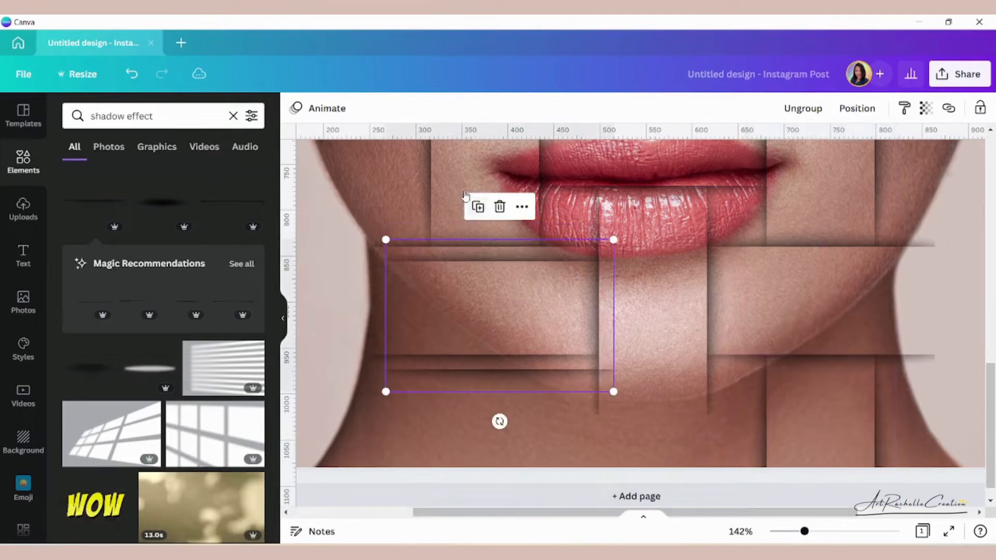
left_click_drag(509, 301, 661, 456)
Step: Duplicate the vertical shadow pair and place copies on the neck below the left jaw pair and over the background beside the left jaw
left_click(480, 262)
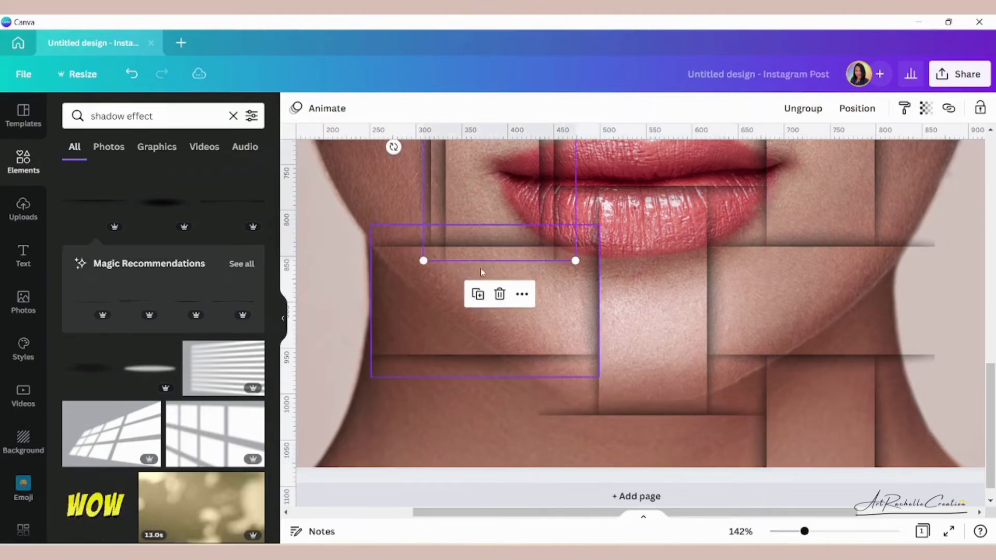
left_click_drag(481, 269, 494, 512)
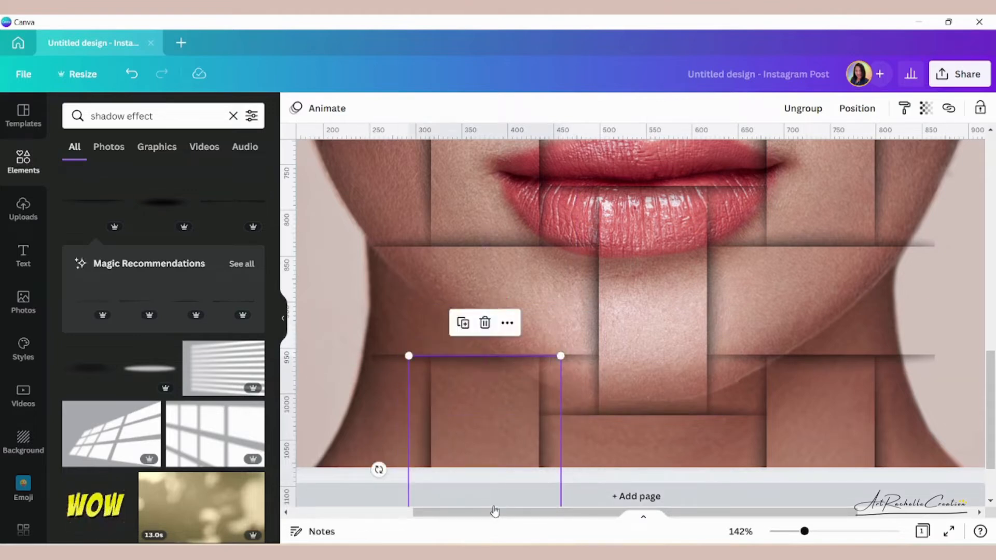
left_click_drag(579, 514, 408, 514)
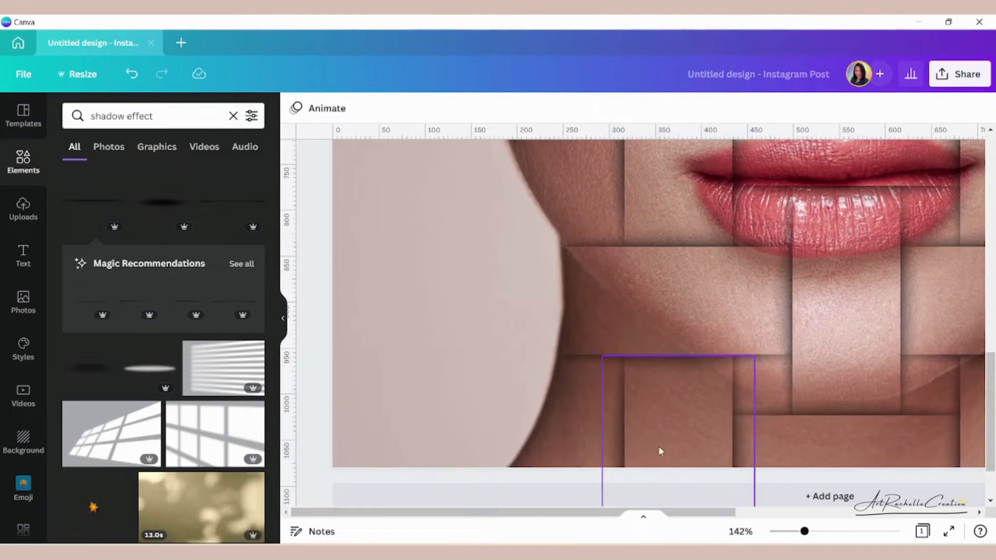
left_click_drag(652, 413, 503, 244)
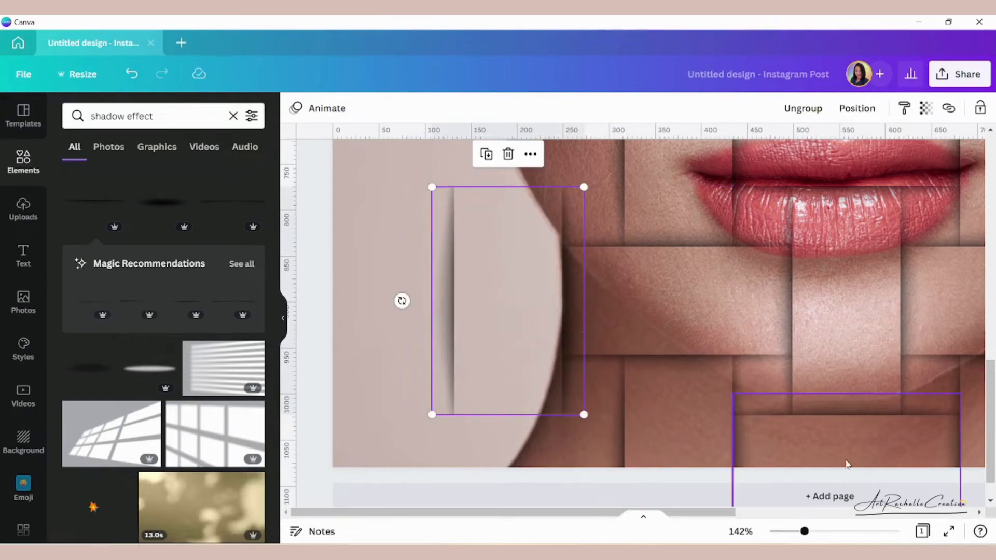
Step: Duplicate the neck's central horizontal shadow pair, place the copy below the vertical pair beside the left jaw, and nudge it into alignment
left_click(836, 446)
left_click(825, 364)
left_click_drag(872, 440, 519, 440)
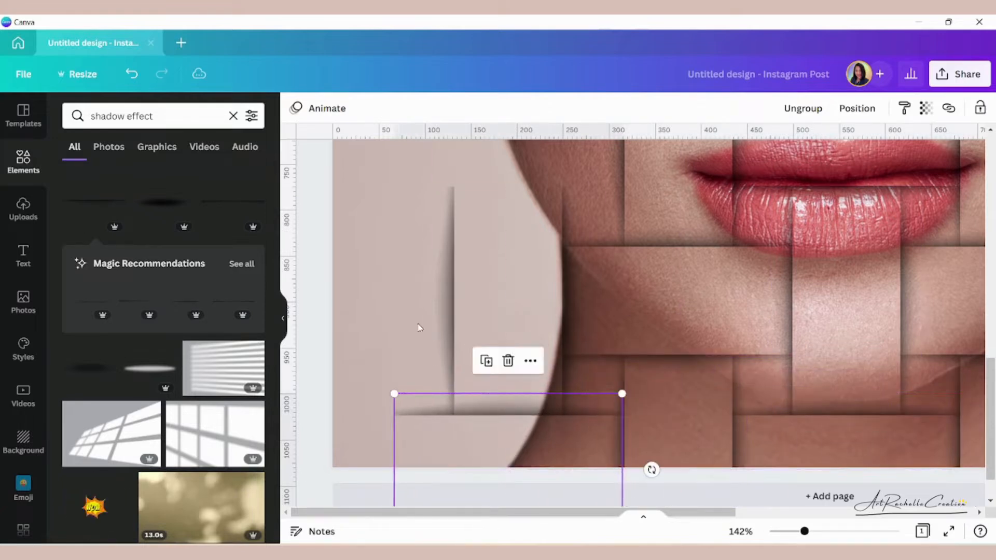
left_click(418, 327)
left_click(624, 498)
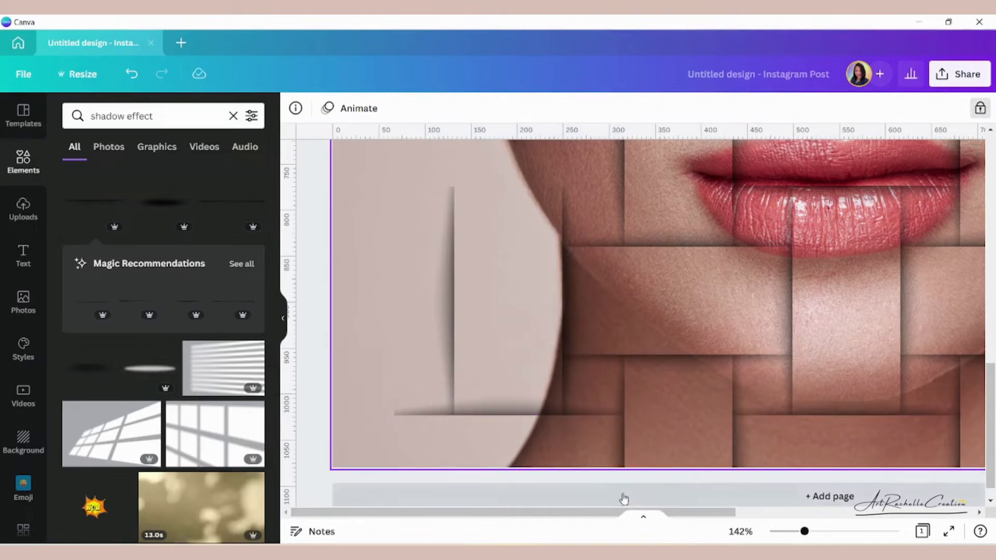
left_click(551, 452)
key("Right")
key("Right")
key("Right")
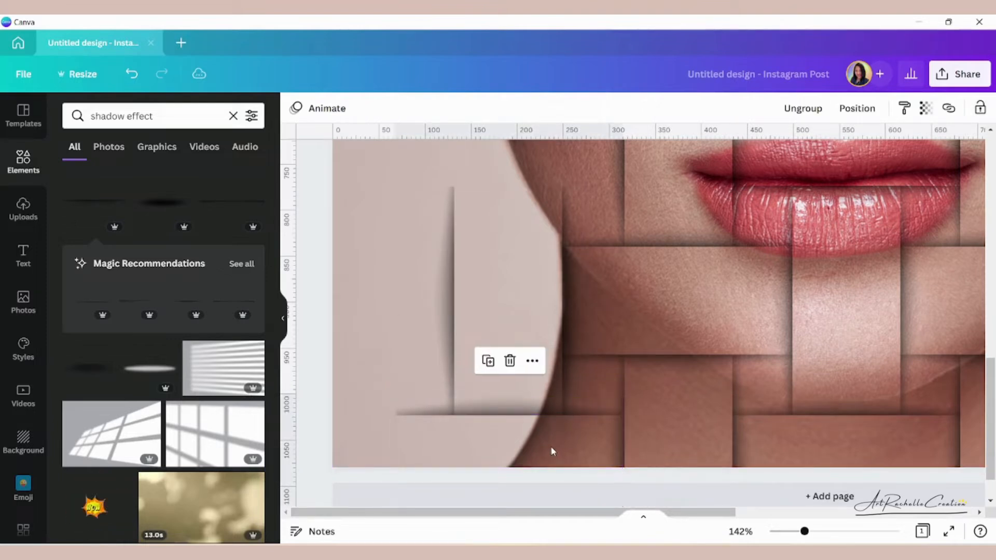
key("Left")
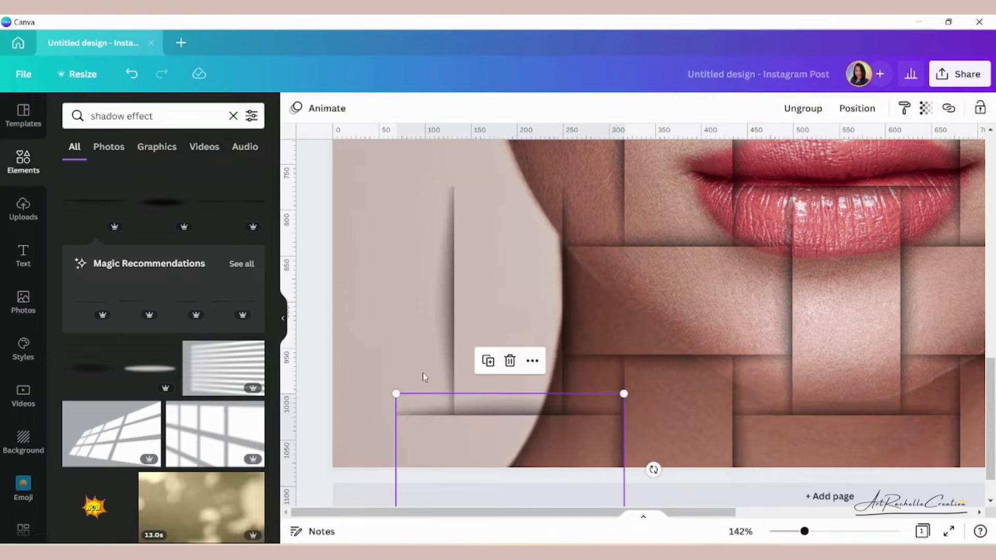
Step: Duplicate the vertical shadow pair beside the left jaw and place the copy in the photo's lower-left corner
left_click(534, 267)
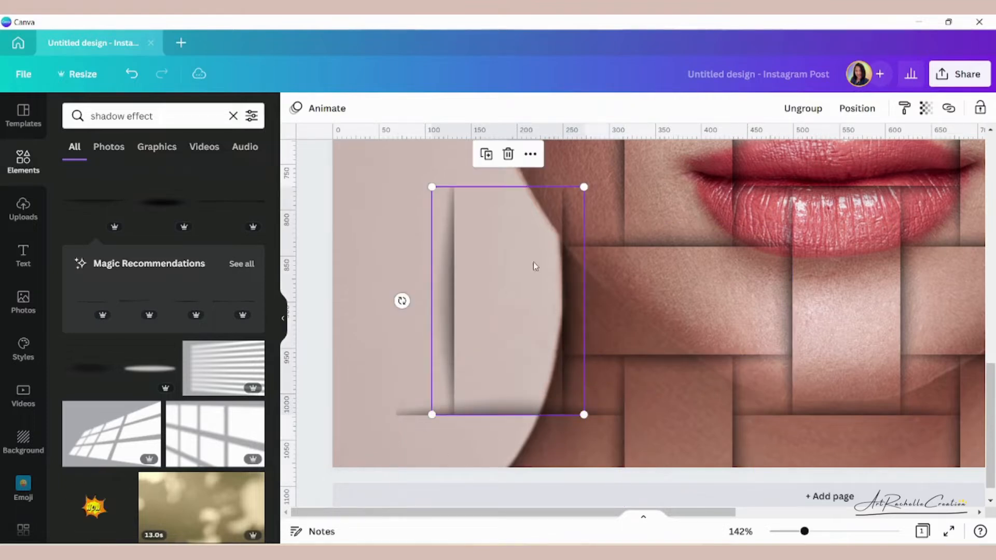
left_click(486, 155)
left_click_drag(540, 321, 376, 471)
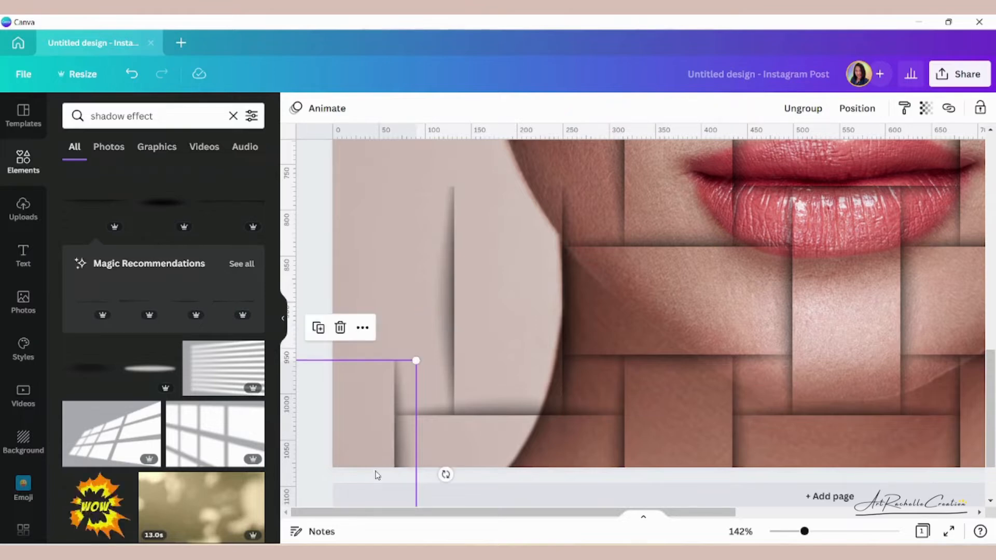
Step: Duplicate the left jaw's horizontal shadow pair and place the copy at the photo's left edge, level with the original
left_click(623, 307)
left_click(657, 193)
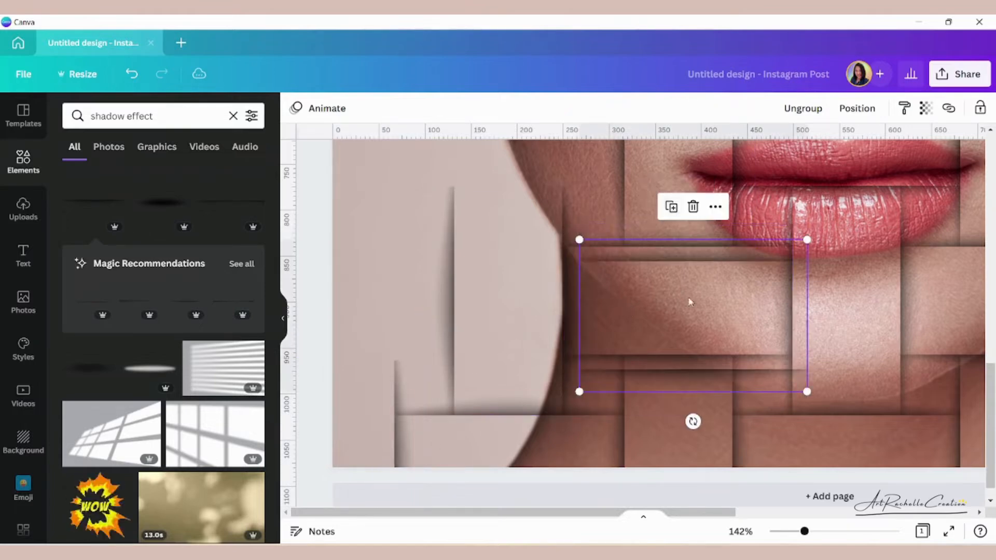
left_click_drag(689, 301, 348, 299)
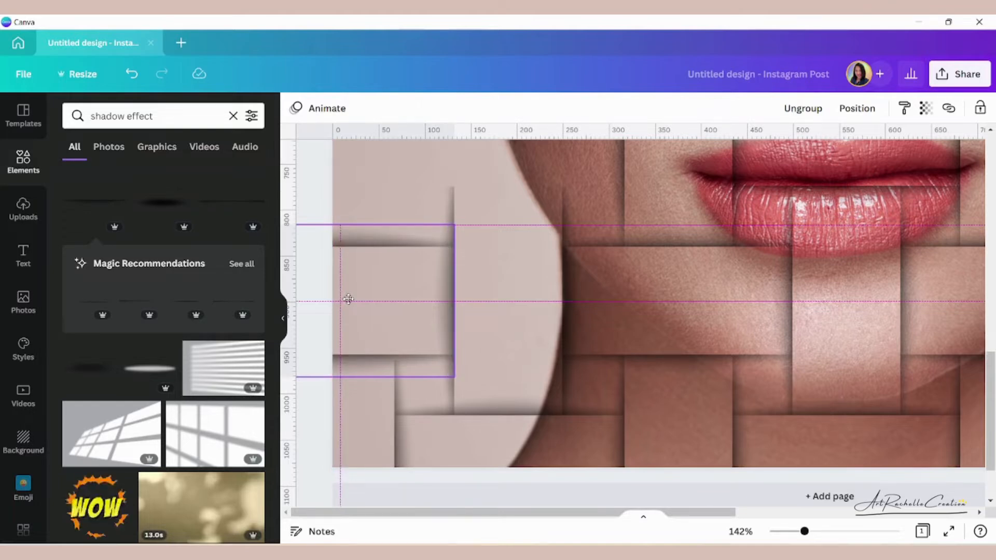
left_click_drag(348, 299, 348, 300)
Step: Align the lower-left corner's vertical shadow pair with the horizontal pairs above and beside it
left_click_drag(340, 404, 371, 417)
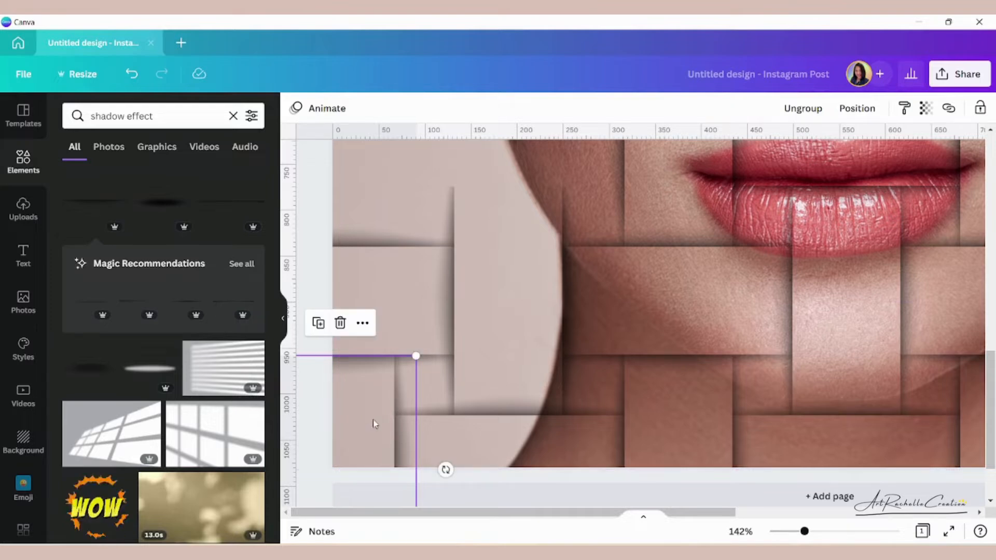
key("Right")
key("Right")
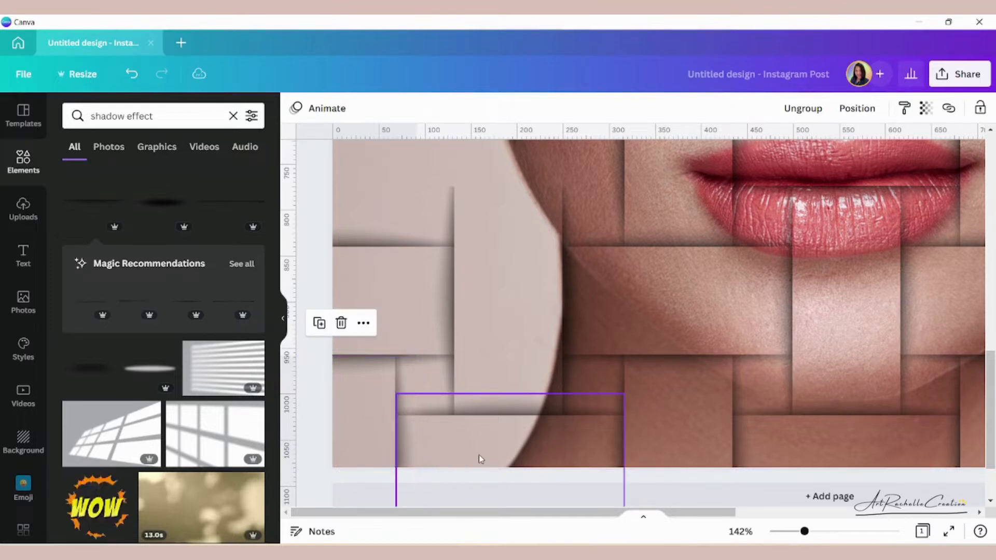
left_click(400, 194)
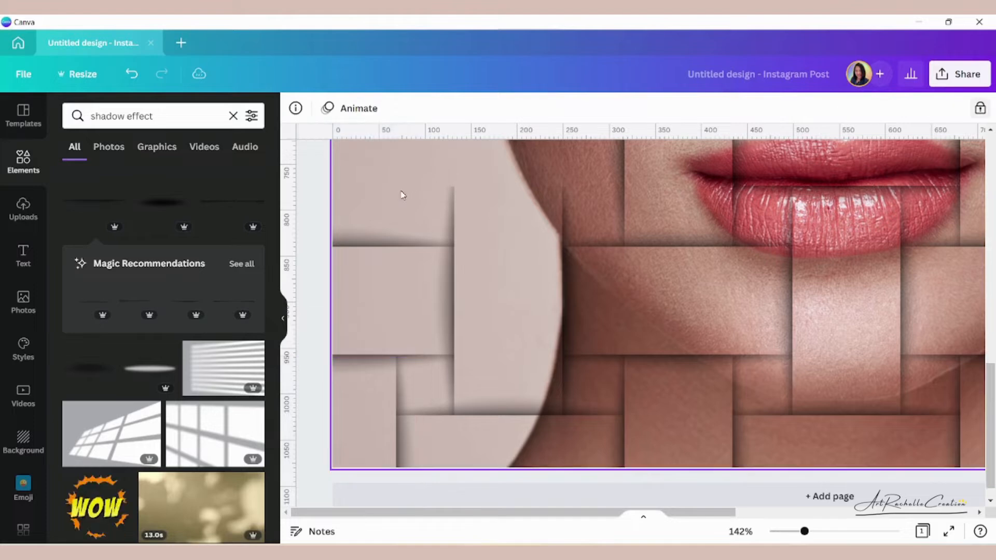
Step: Place a copy of the left jaw's horizontal pair across the lower left cheek and a copy of the neighboring vertical pair at the photo's left edge
scroll(586, 311, "up", 5)
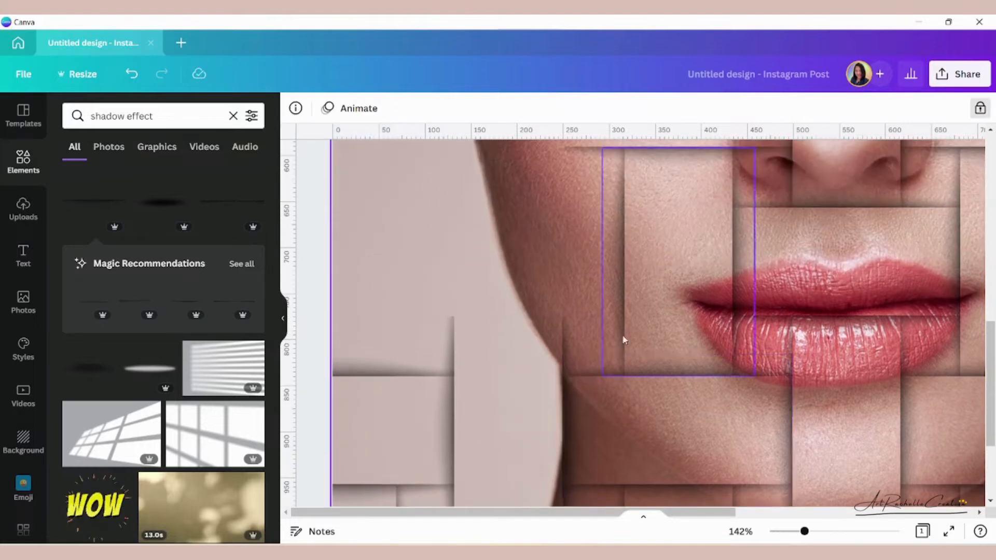
left_click(660, 438)
left_click_drag(675, 433, 507, 260)
left_click(517, 396)
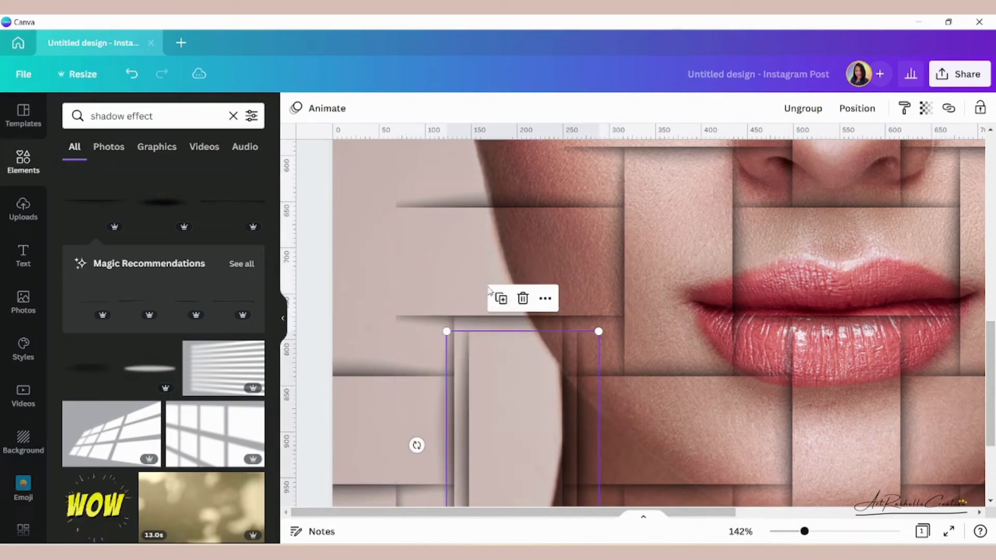
left_click_drag(529, 415, 350, 244)
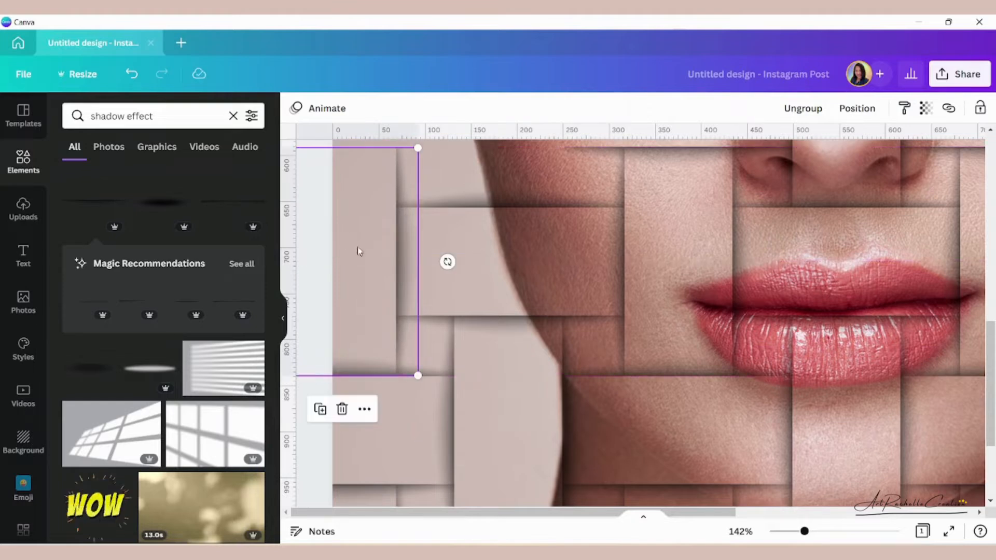
Step: Duplicate the vertical shadow pair left of the mouth and place the copy on the outer left cheek, above the lower cheek's horizontal pair
scroll(658, 349, "up", 3)
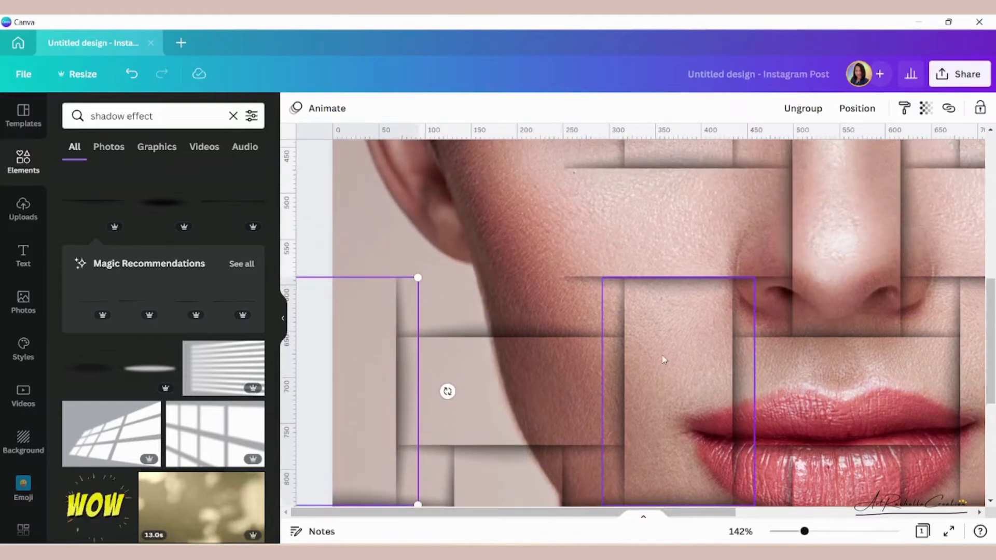
scroll(664, 360, "up", 2)
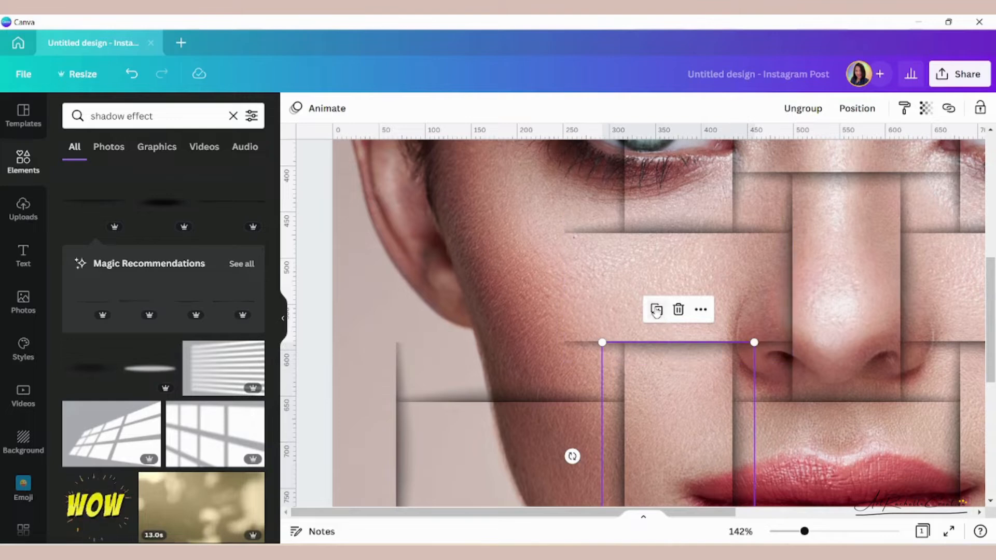
left_click(657, 310)
left_click_drag(700, 408, 514, 227)
Step: Duplicate the horizontal shadow pair between the eyes and place the copy over the left temple, above the outer cheek's vertical pair
scroll(745, 258, "up", 4)
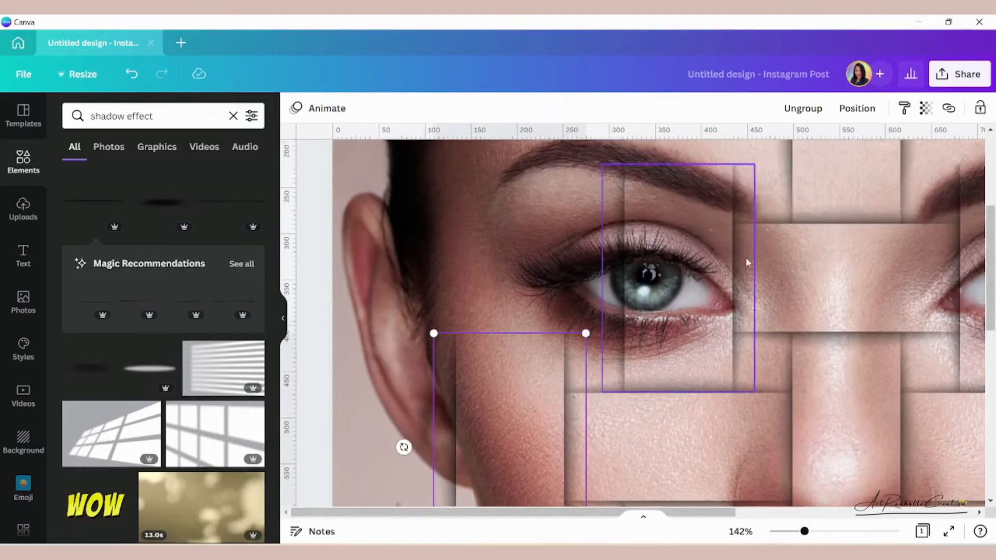
left_click(797, 325)
left_click(824, 203)
left_click_drag(845, 330, 492, 311)
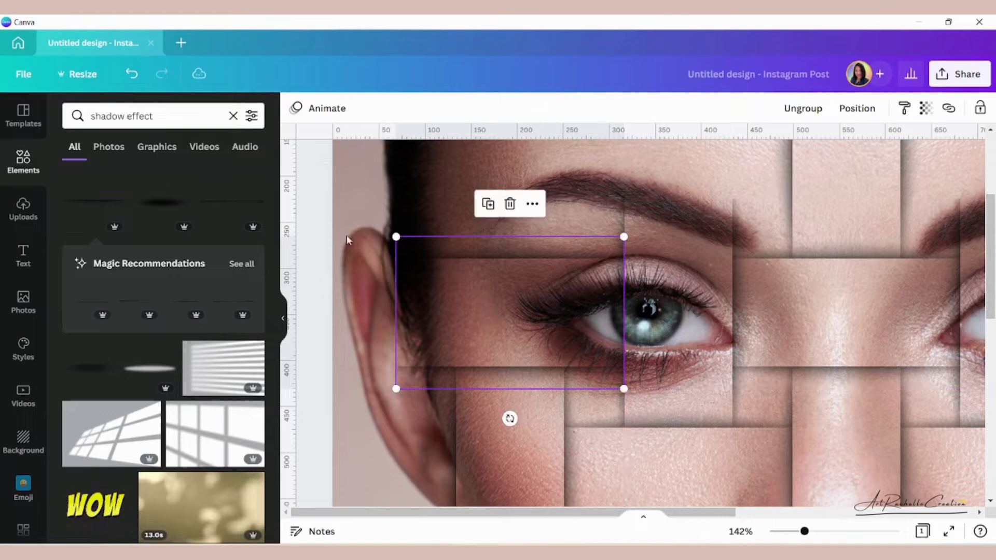
Step: Duplicate the horizontal shadow pair left of the nose and place the copy at the photo's left edge across the lower ear
scroll(472, 297, "down", 5)
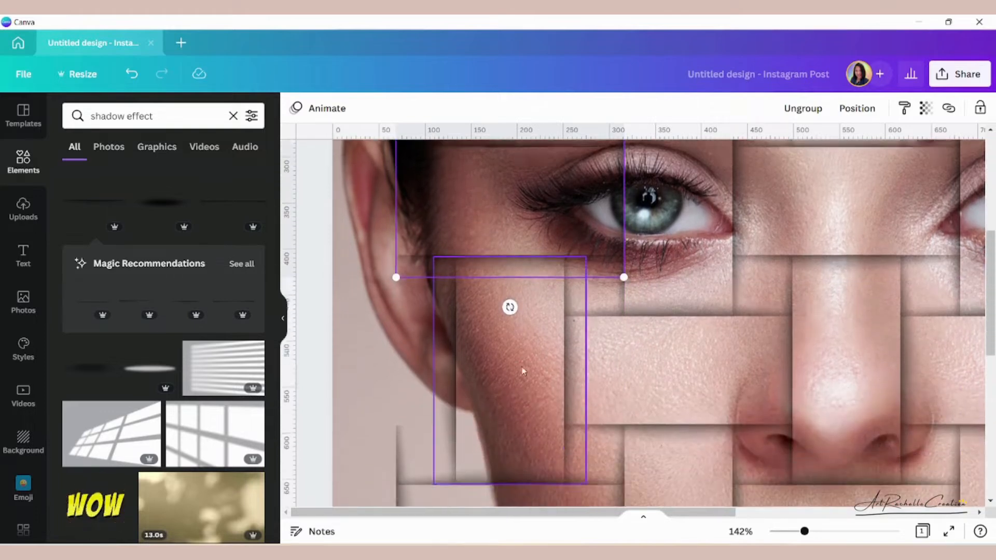
left_click(639, 347)
left_click(663, 245)
left_click_drag(711, 340, 363, 346)
left_click(391, 263)
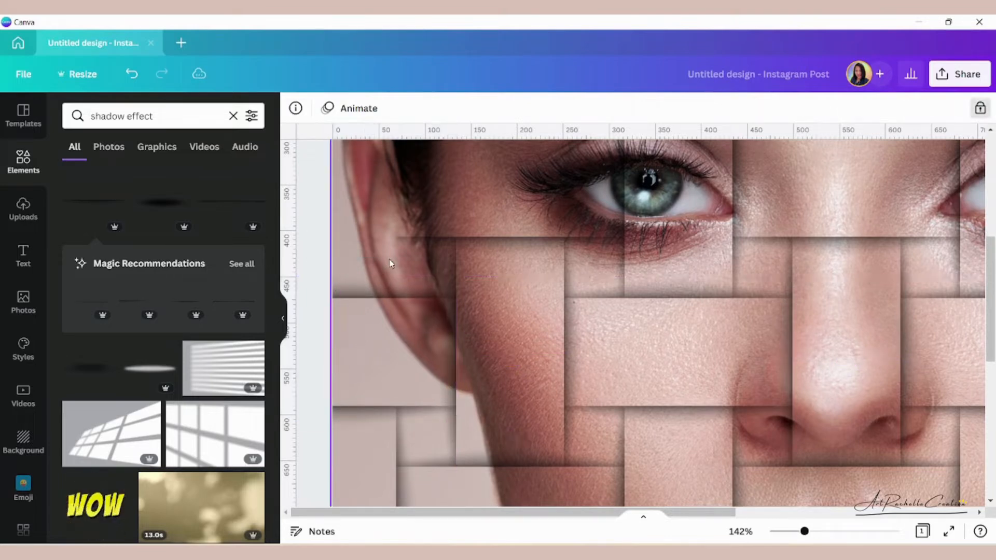
Step: Duplicate the outer left cheek's vertical shadow pair and place the copy at the photo's left edge over the upper ear
scroll(521, 357, "down", 2)
left_click(522, 360)
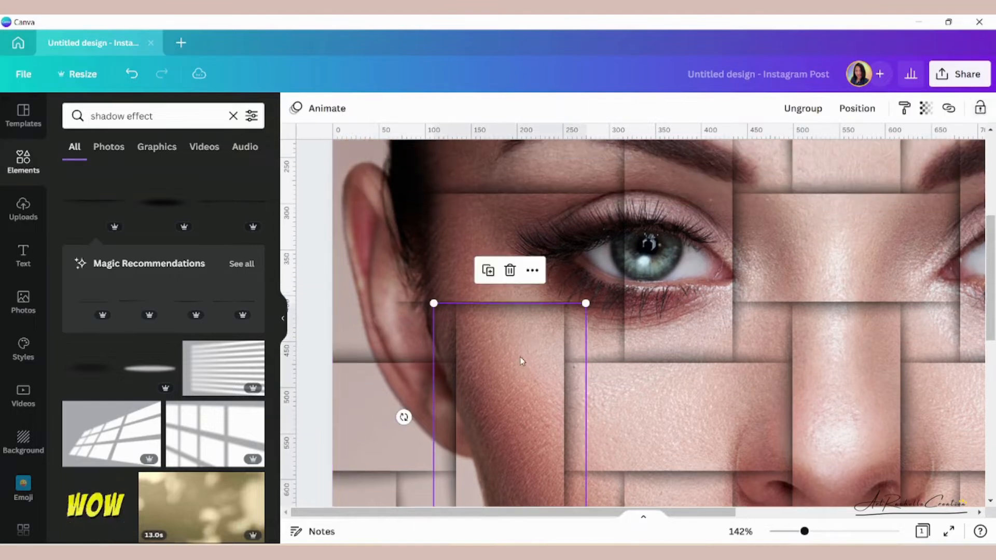
left_click(488, 271)
left_click_drag(512, 382, 333, 211)
Step: Duplicate the horizontal shadow pair between the eyes and place the copy above the left eyebrow, against the forehead's central vertical pair
scroll(452, 338, "up", 8)
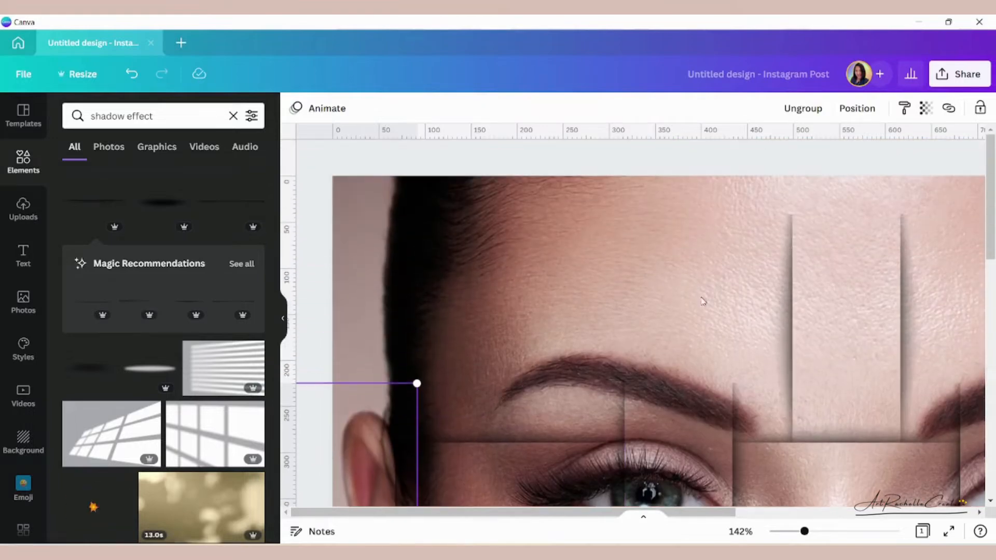
scroll(702, 301, "down", 2)
left_click(786, 409)
left_click(825, 324)
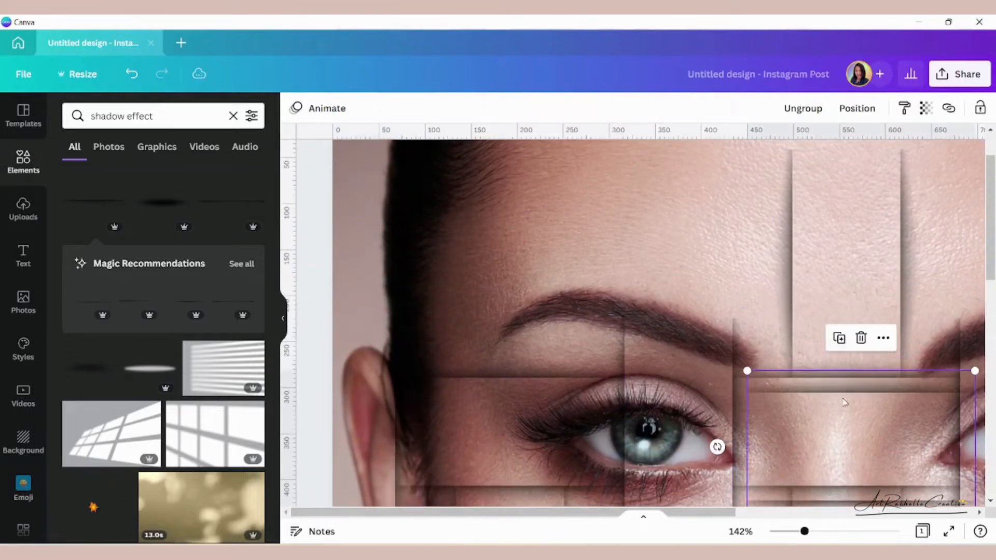
left_click_drag(844, 403, 662, 246)
Step: Duplicate the vertical shadow pair over the left eye and place the copy on the outer left forehead, above the temple's horizontal pair
left_click(691, 343)
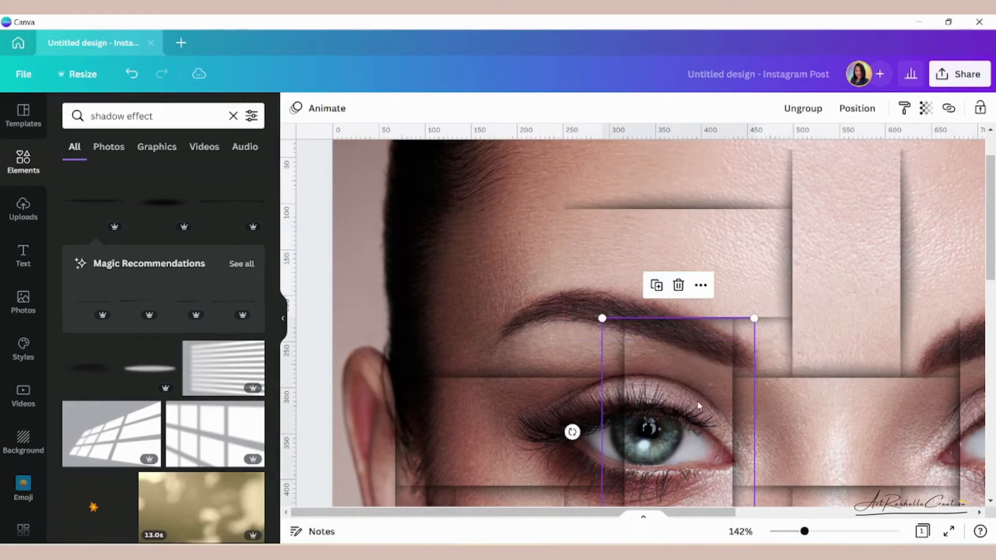
left_click(656, 285)
left_click_drag(707, 406, 526, 225)
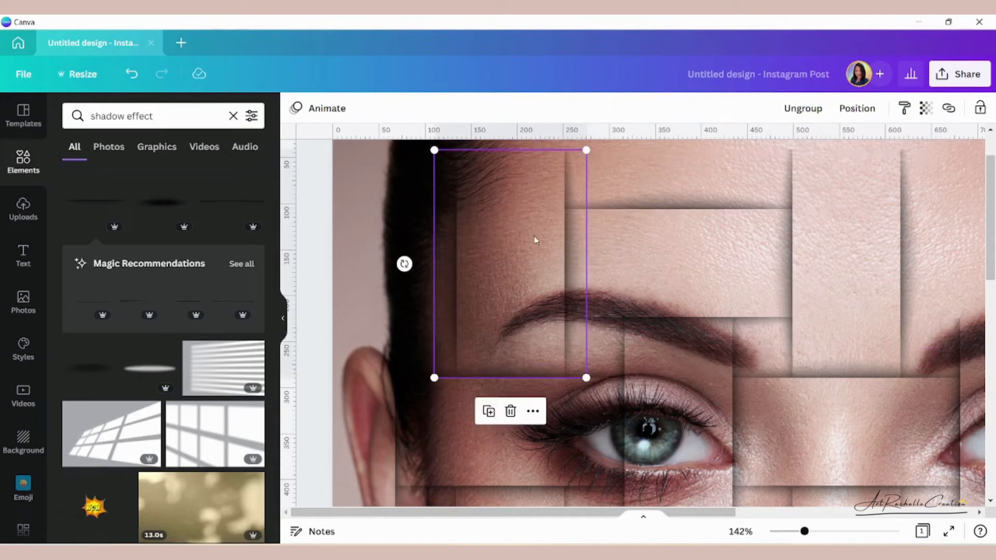
Step: Duplicate the left temple's horizontal shadow pair and place the copy at the photo's left edge across the hair, level with the forehead pair
left_click(585, 436)
left_click(489, 325)
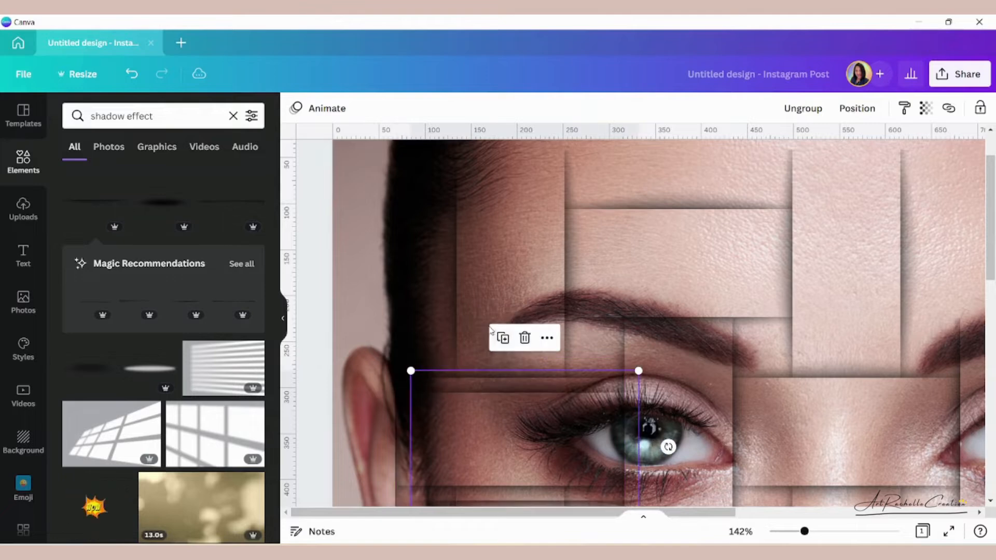
left_click_drag(537, 441, 357, 264)
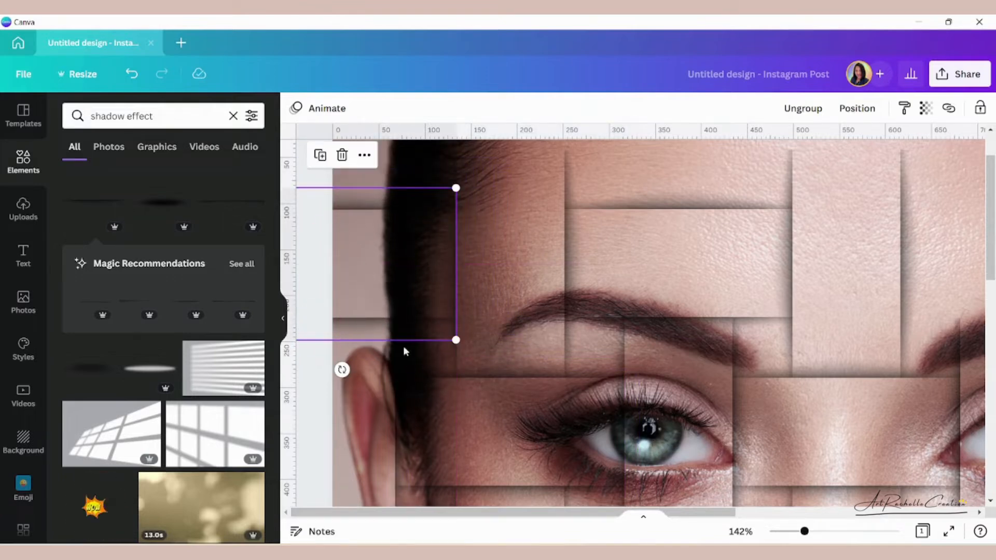
scroll(486, 341, "down", 3)
left_click(517, 444)
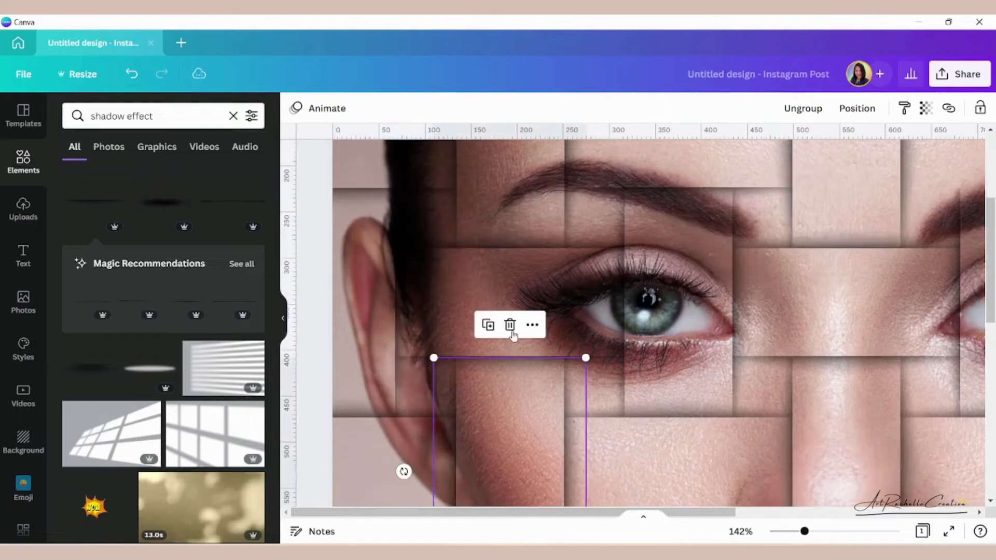
left_click(488, 325)
left_click_drag(498, 410, 301, 274)
left_click(321, 156)
Step: Duplicate the horizontal shadow pair above the left eyebrow and place the copy at the photo's top edge, over the left hairline
scroll(527, 291, "up", 2)
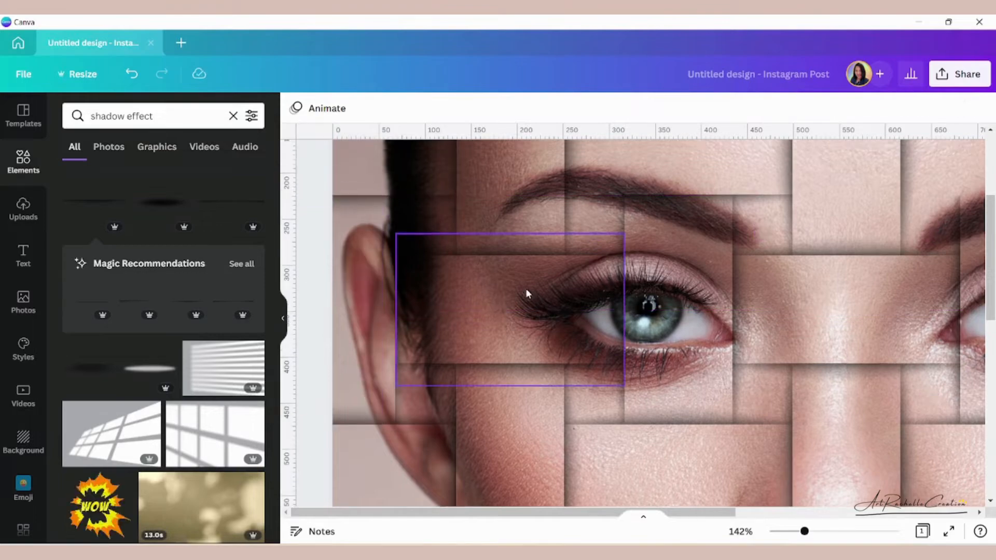
scroll(698, 365, "up", 1)
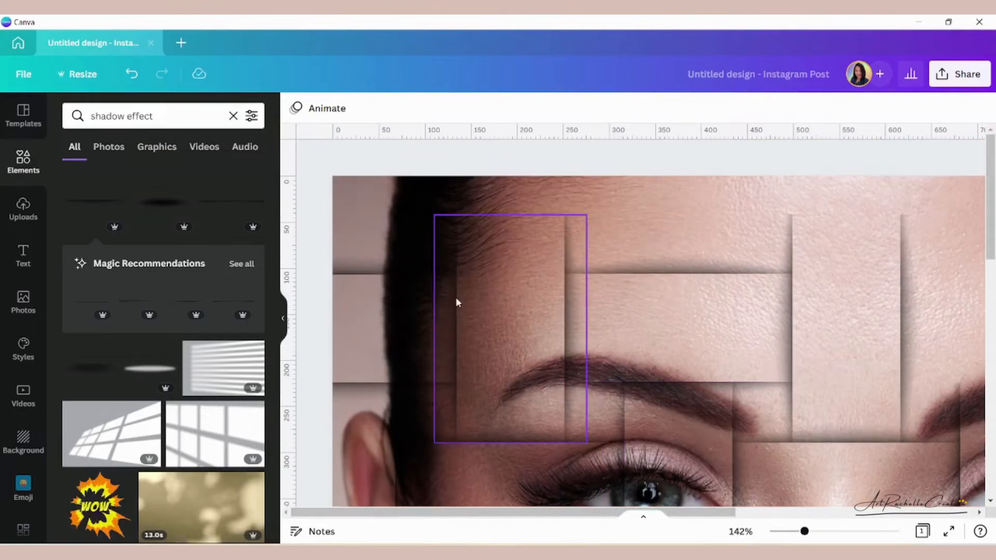
left_click(622, 293)
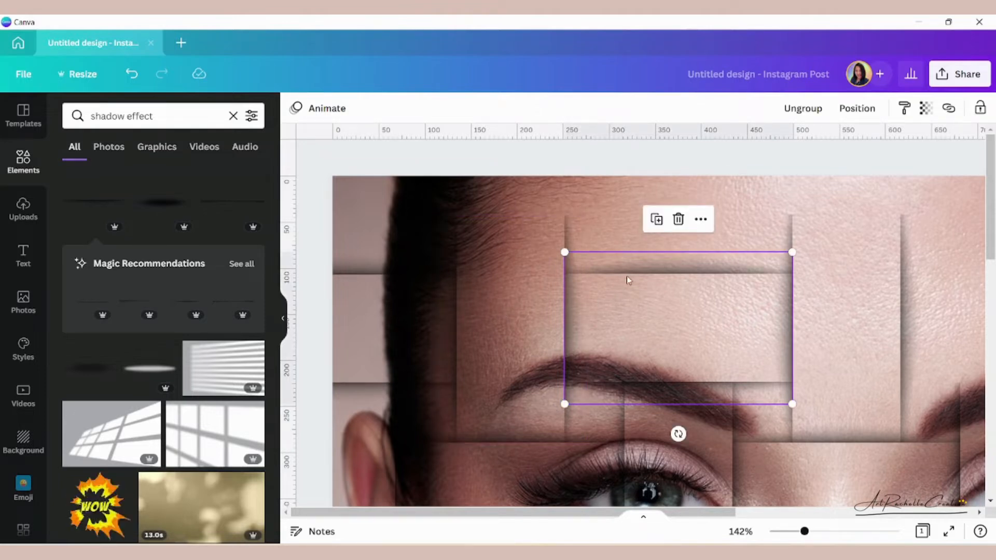
left_click_drag(669, 255, 510, 161)
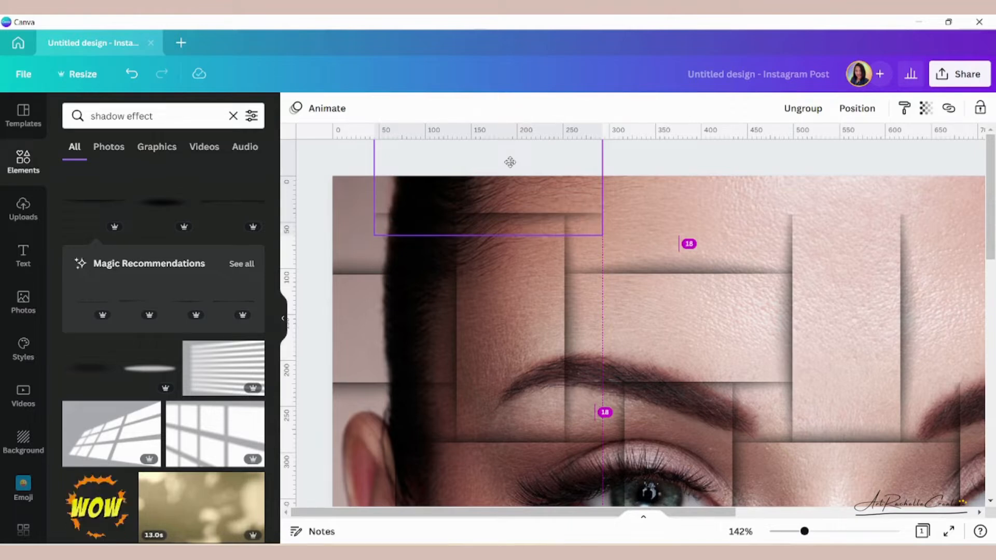
left_click_drag(510, 162, 526, 161)
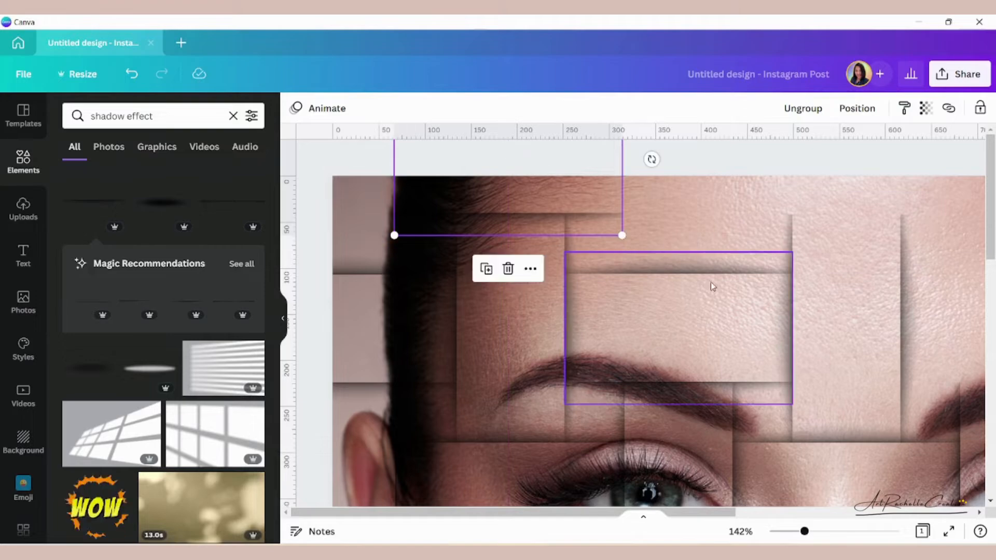
scroll(720, 306, "down", 4)
scroll(694, 316, "up", 4)
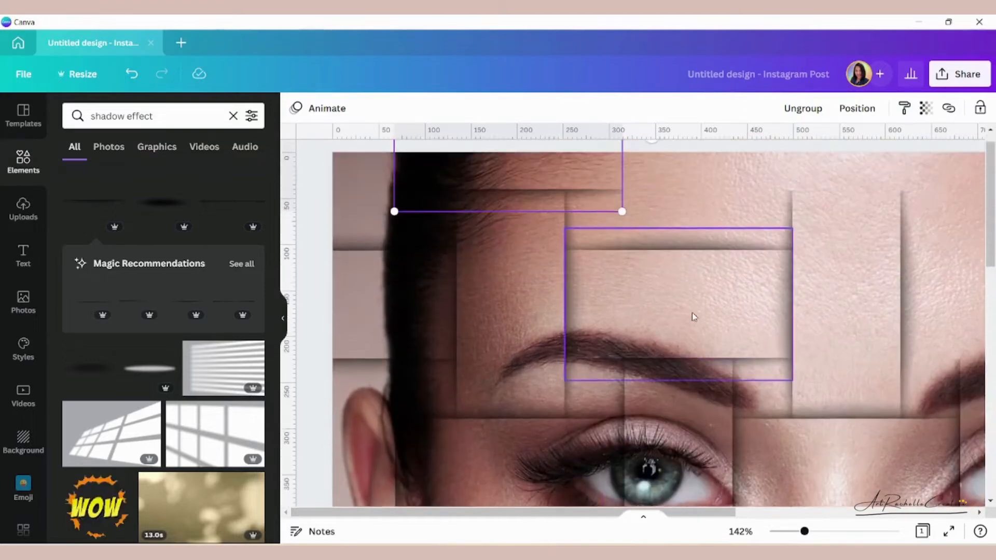
Step: Duplicate the outer left forehead's vertical shadow pair and place the copy in the photo's top-left corner, above the hair's horizontal pair
left_click(490, 183)
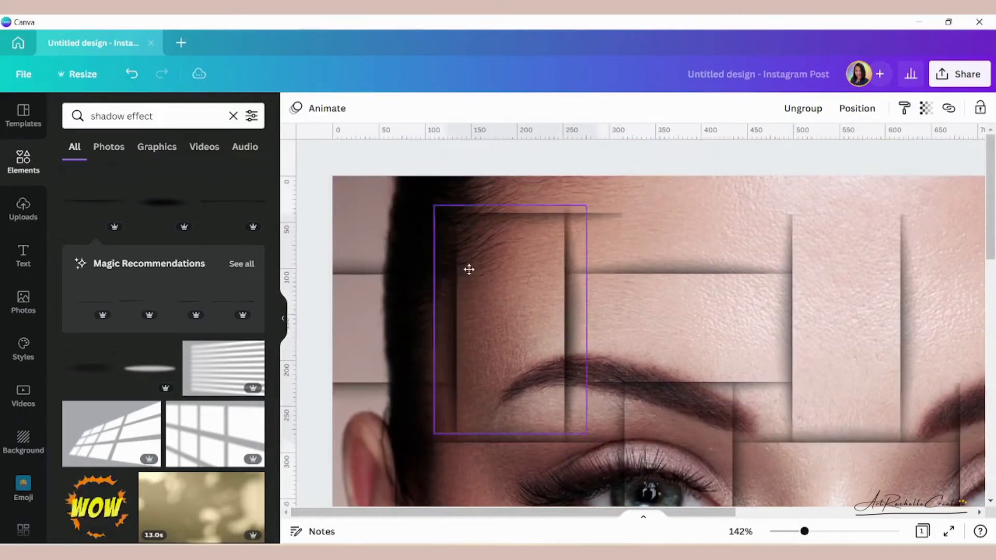
left_click_drag(467, 266, 331, 149)
left_click(692, 243)
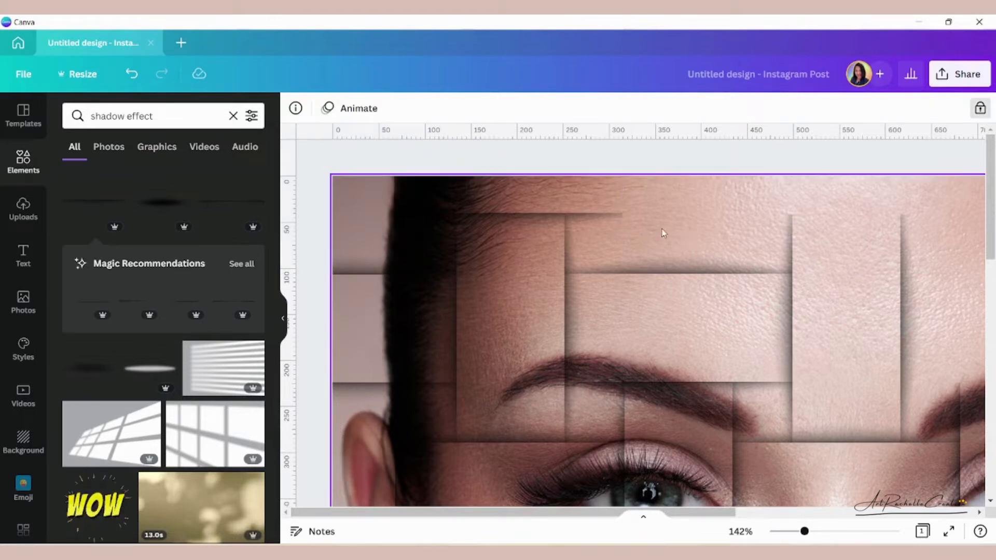
scroll(663, 232, "down", 1)
scroll(659, 261, "up", 1)
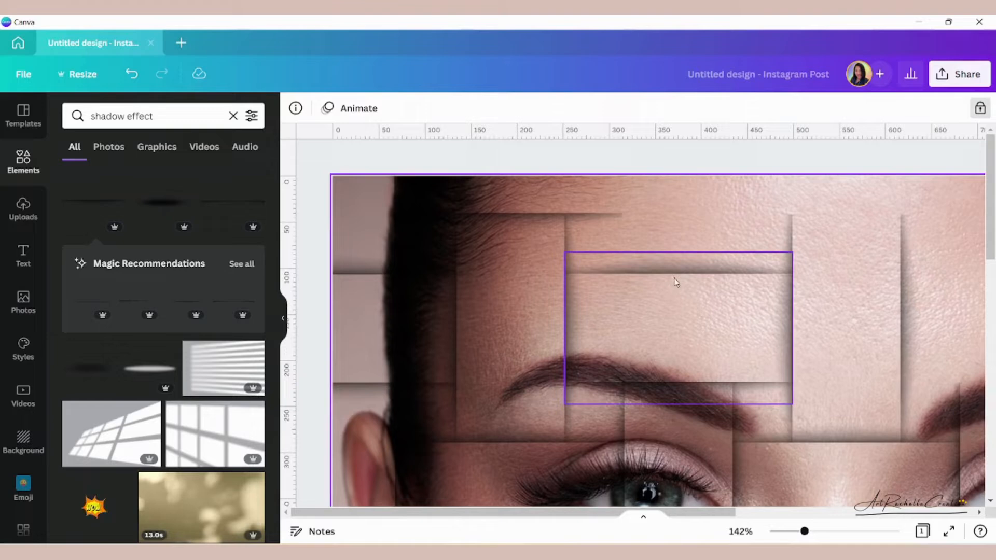
Step: Duplicate the left eye's vertical shadow pair to the photo's top edge above the left eyebrow and align the hairline's horizontal pair against it
left_click(695, 461)
left_click(656, 352)
left_click_drag(688, 431, 671, 78)
left_click(825, 162)
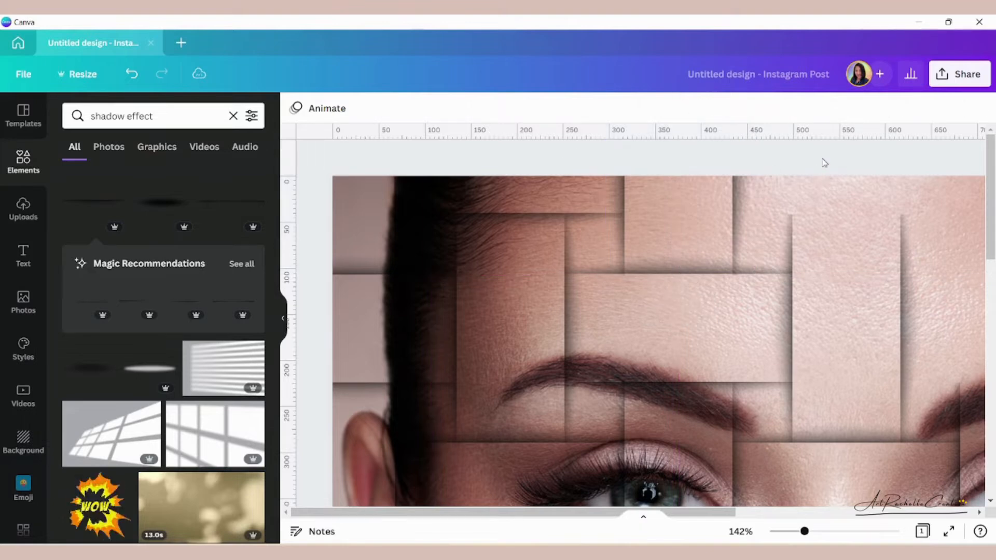
left_click(694, 245)
left_click(792, 169)
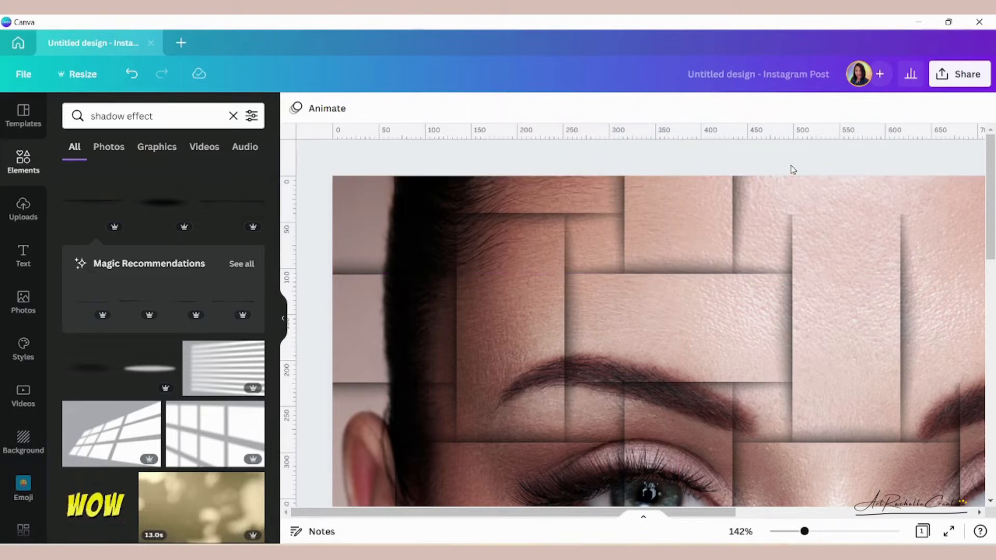
left_click(565, 199)
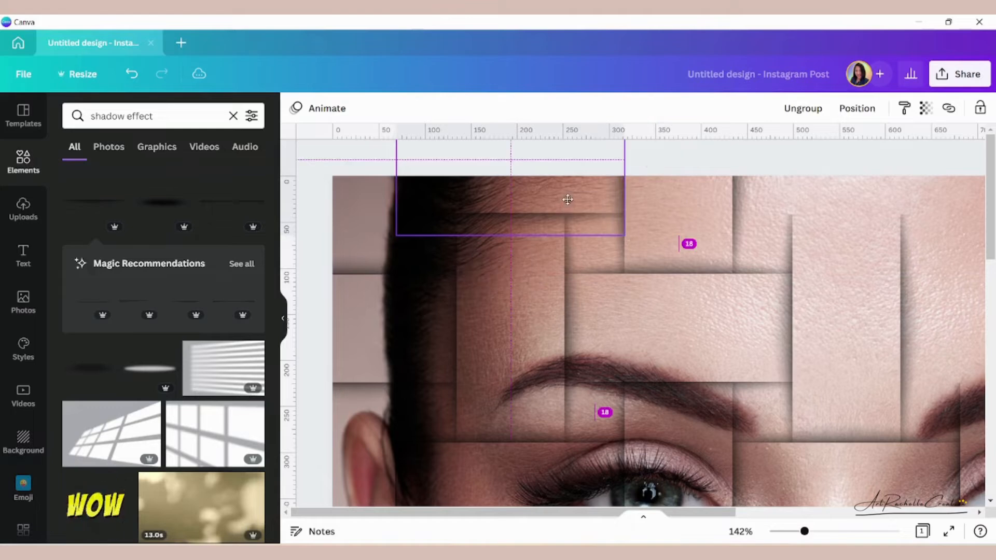
left_click(778, 172)
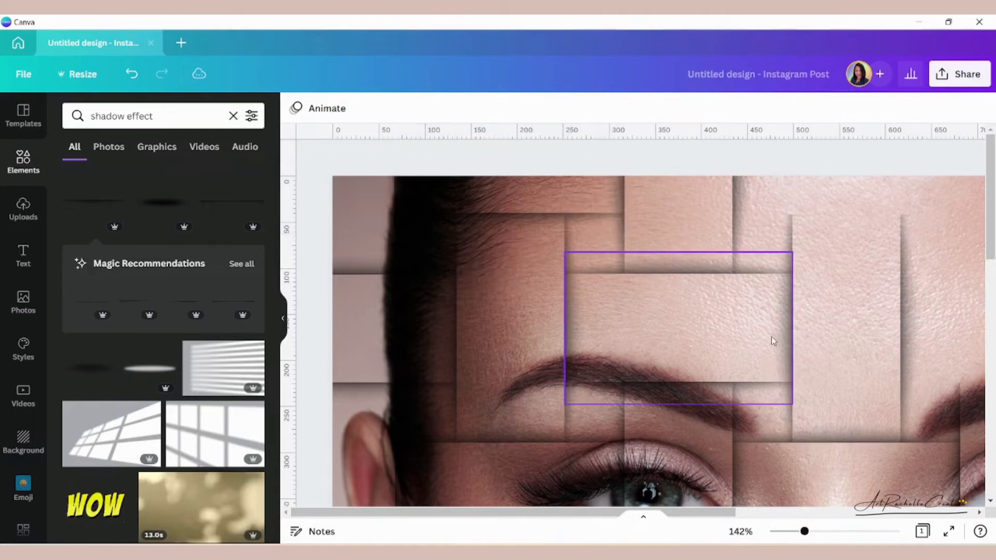
Step: Duplicate the horizontal shadow pair above the left eyebrow and place the copy at the photo's top edge, over the forehead's central vertical pair
left_click_drag(713, 513, 844, 491)
left_click(530, 315)
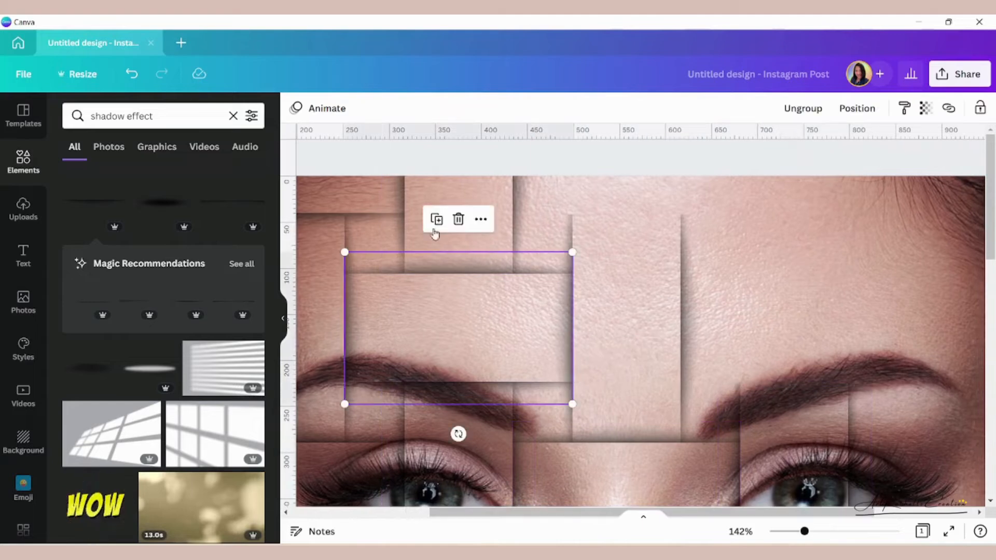
left_click(436, 218)
left_click_drag(467, 334, 617, 146)
left_click(752, 282)
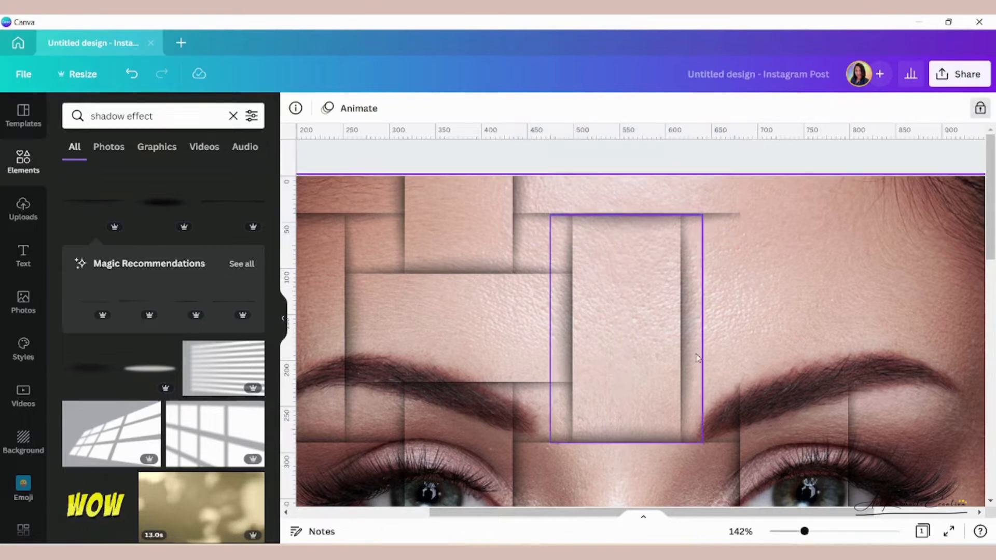
Step: Duplicate the left eyebrow's horizontal shadow pair and place the copy above the right eyebrow, against the forehead's central vertical pair
left_click_drag(666, 521, 766, 521)
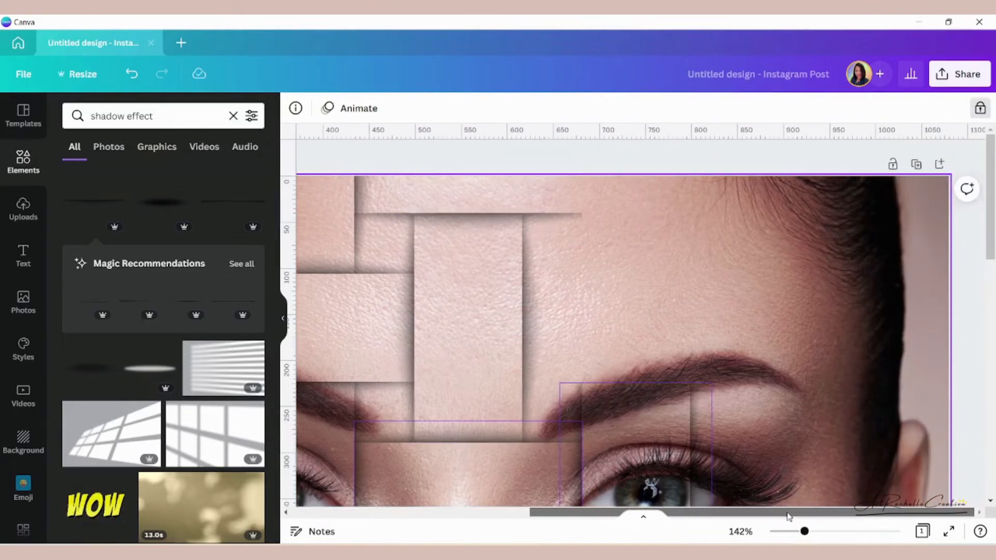
left_click(440, 332)
left_click(387, 310)
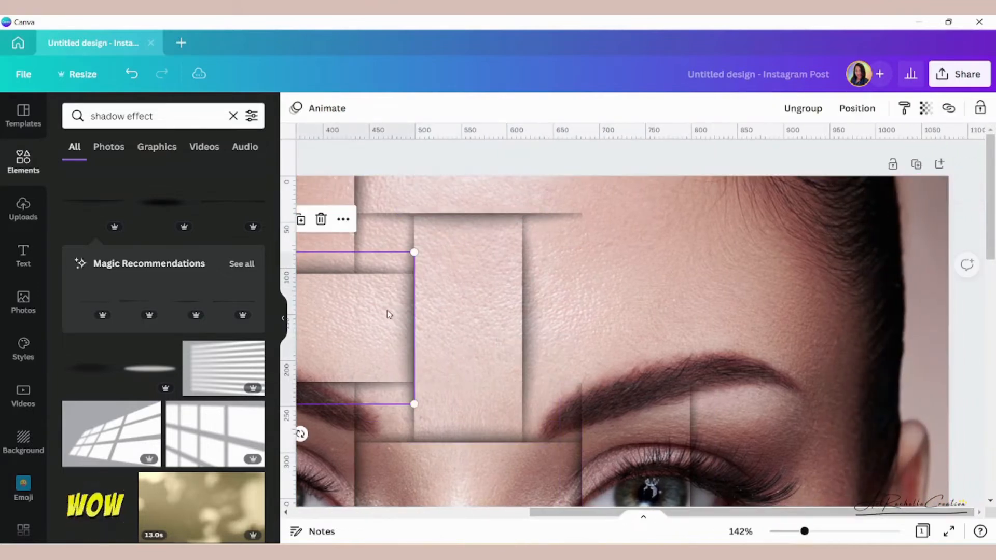
left_click(303, 224)
left_click_drag(369, 334, 662, 337)
left_click(815, 365)
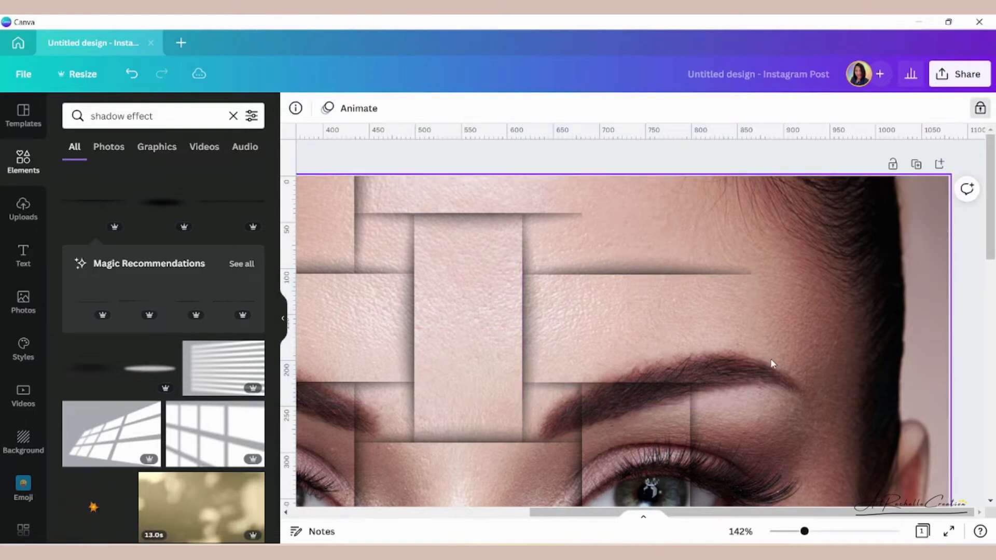
Step: Place copies of the right eye's vertical shadow pair at the photo's top edge above the right eyebrow and on the outer right forehead
scroll(772, 364, "down", 3)
left_click(646, 355)
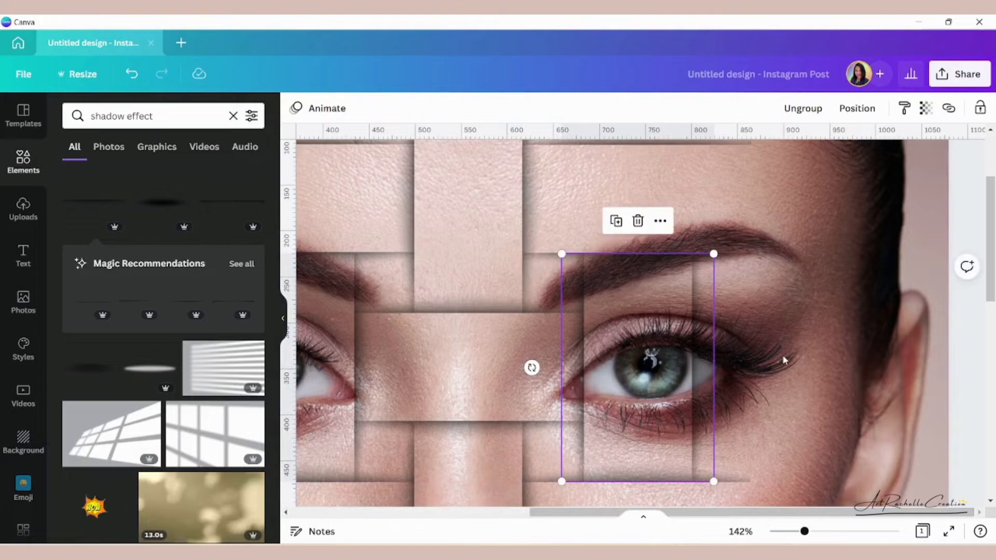
scroll(783, 358, "down", 4)
scroll(781, 354, "up", 5)
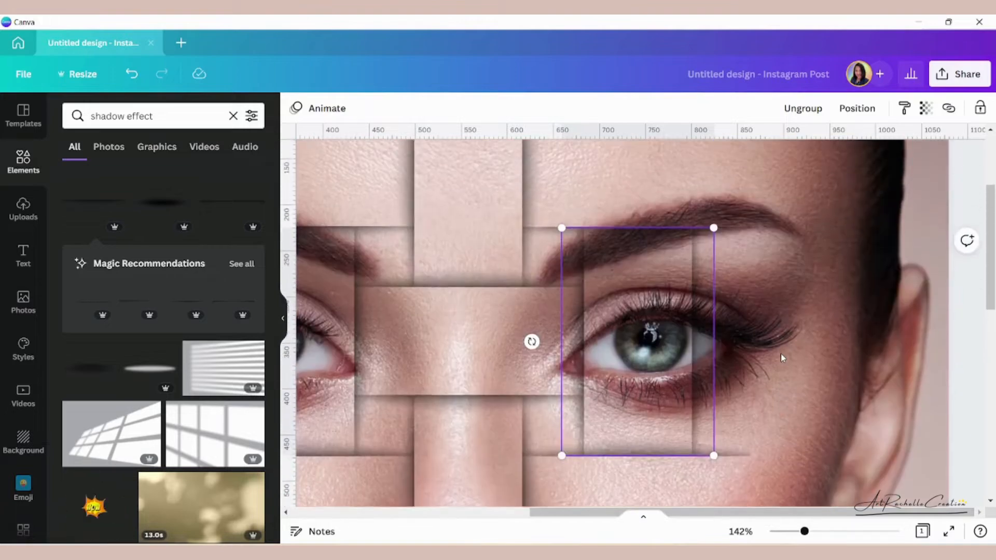
scroll(777, 311, "up", 2)
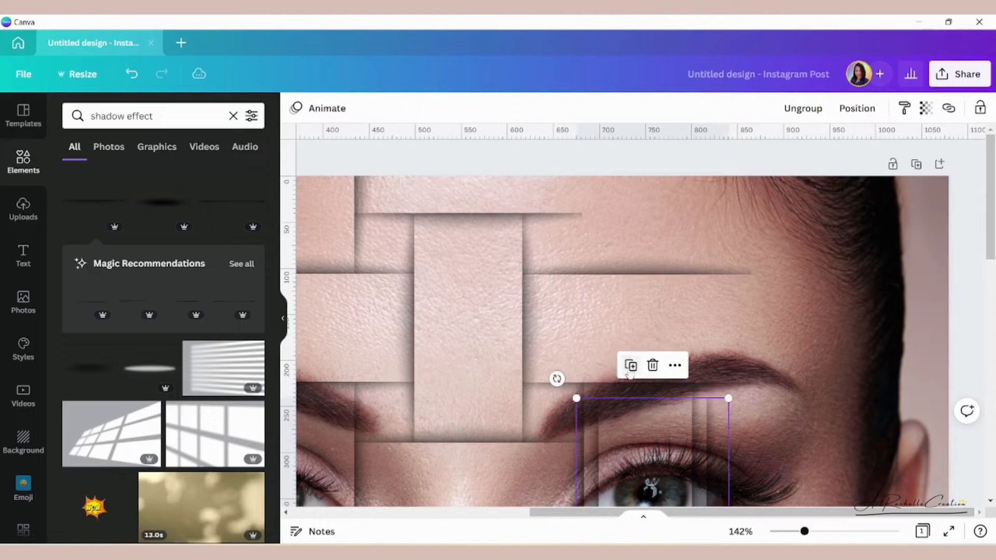
left_click_drag(649, 409, 634, 125)
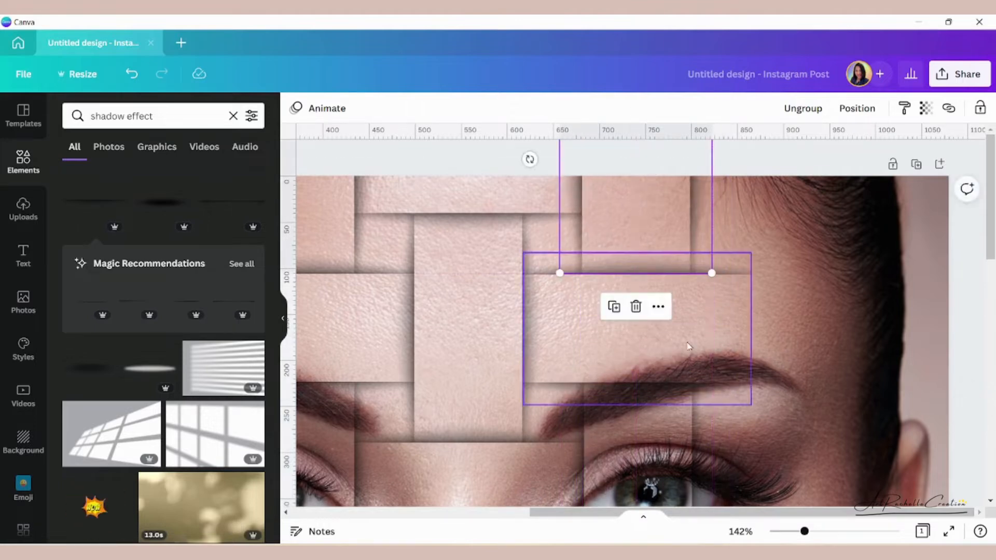
left_click(619, 314)
left_click_drag(623, 342, 788, 383)
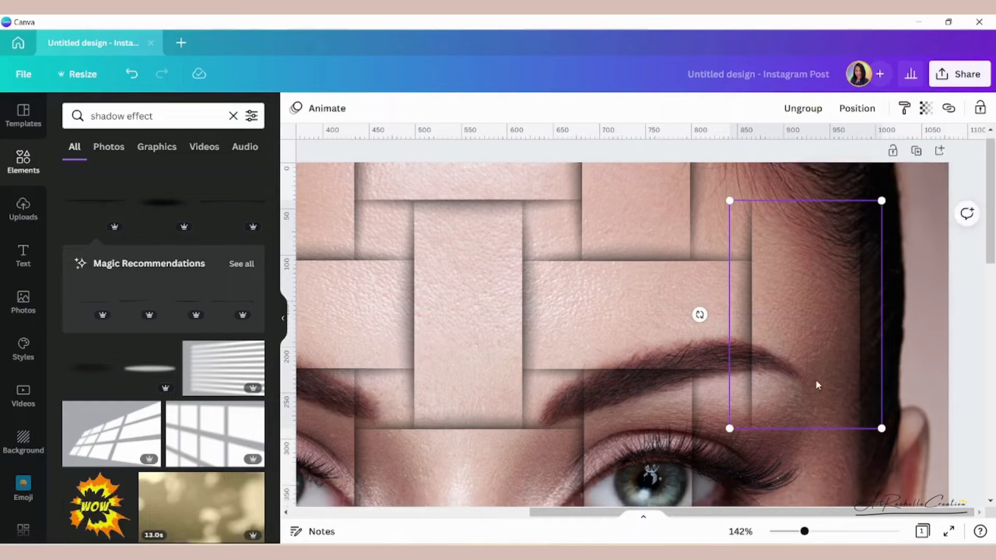
Step: Duplicate the horizontal shadow pair between the eyes and place the copy across the right temple, from the eye's outer corner to the ear
scroll(816, 381, "down", 4)
left_click(534, 303)
left_click(441, 193)
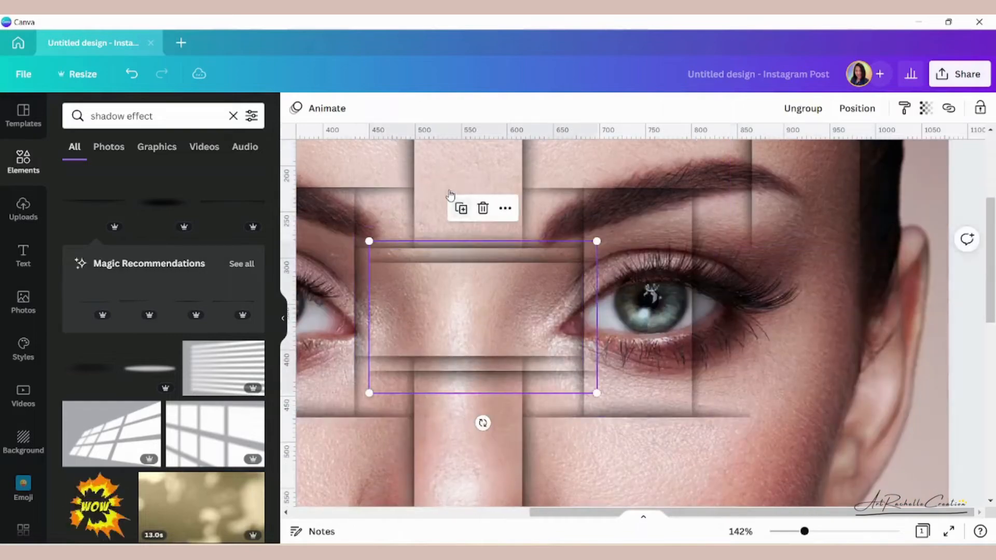
left_click_drag(490, 307, 789, 294)
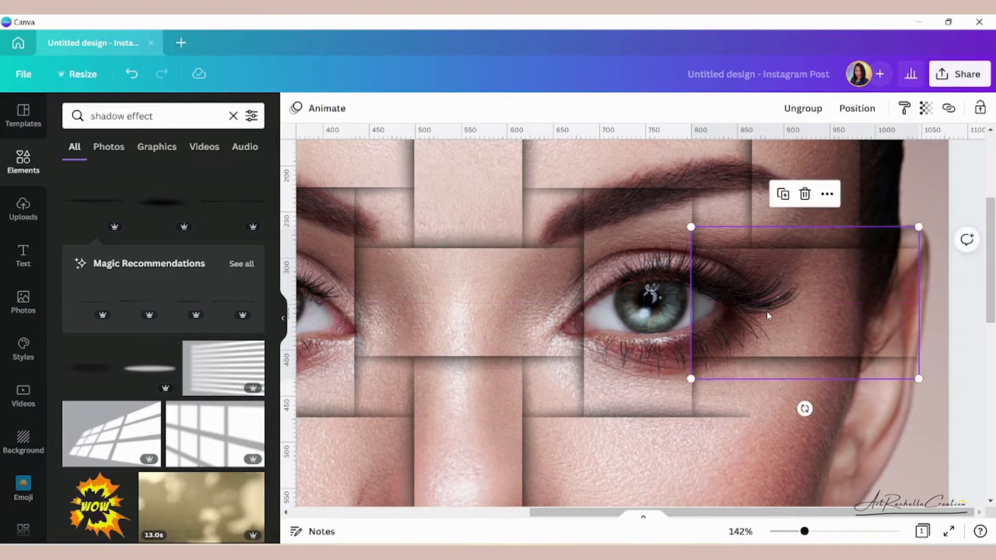
Step: Duplicate the lower right cheek's vertical shadow pair and place the copy on the outer right cheek, below the temple's horizontal pair
scroll(767, 312, "down", 3)
left_click(660, 423)
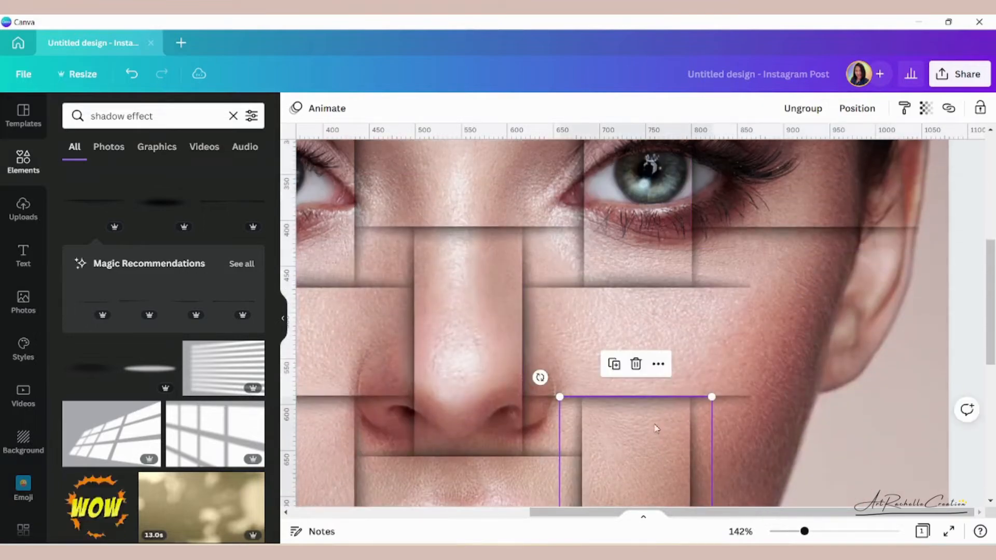
left_click(613, 365)
left_click_drag(646, 470, 799, 289)
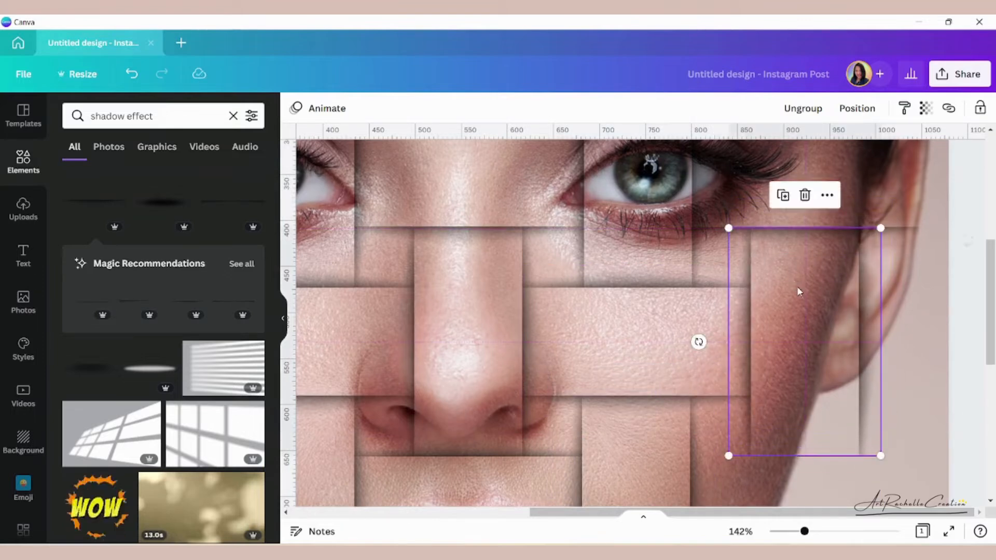
scroll(915, 351, "down", 2)
left_click(911, 344)
Step: Duplicate the horizontal shadow pair across the upper lip and place the copy over the right jawline, below the outer cheek's vertical pair
scroll(911, 344, "down", 4)
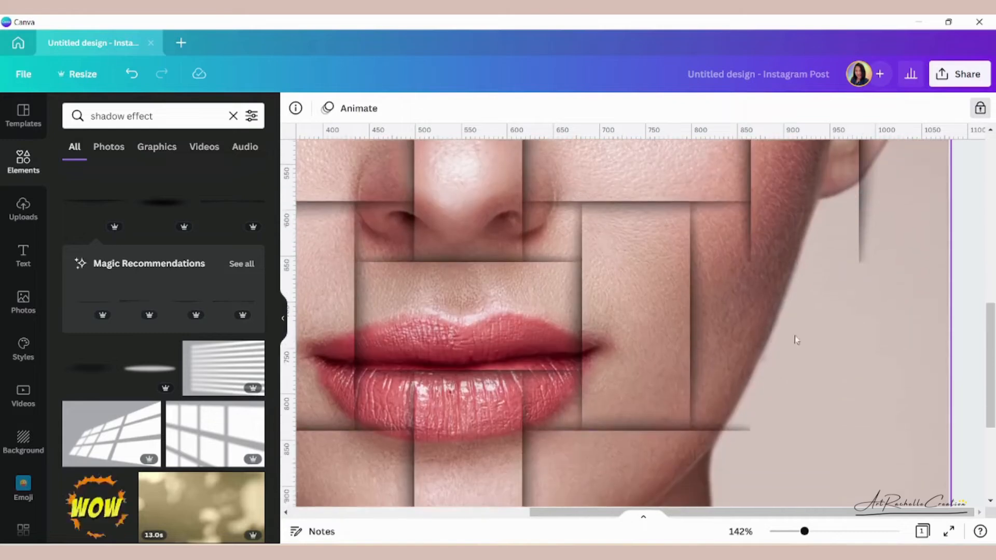
left_click(504, 311)
left_click(447, 210)
left_click_drag(455, 293, 777, 289)
left_click(902, 203)
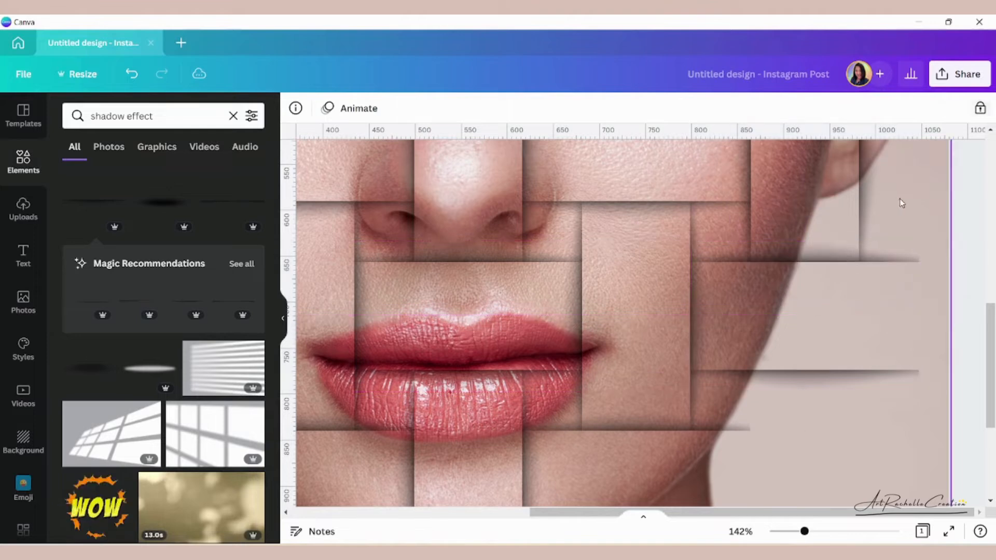
Step: Duplicate the vertical shadow pair beside the mouth's right corner and place the copy on the background, below the jawline's horizontal pair
scroll(882, 233, "down", 3)
left_click(619, 230)
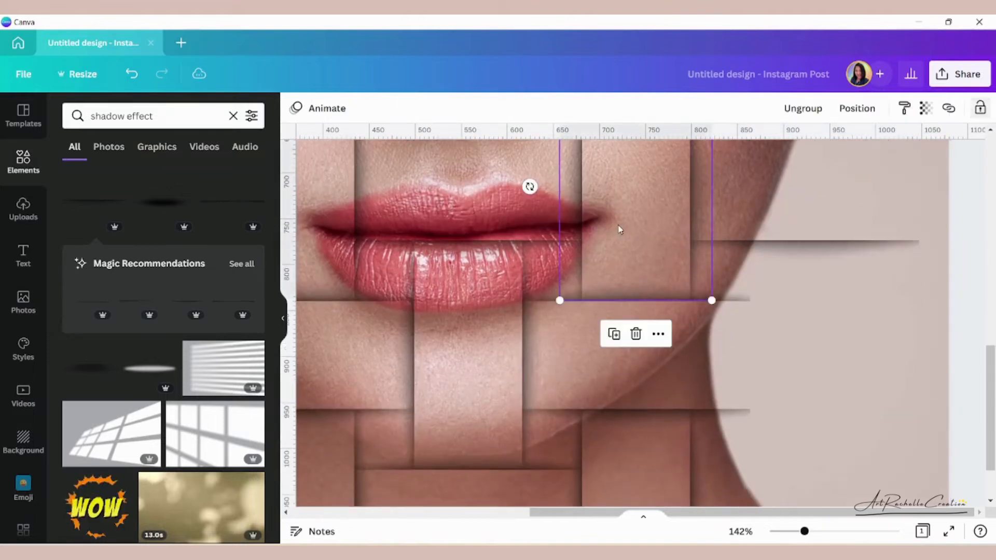
left_click(616, 339)
left_click_drag(639, 214, 775, 357)
Step: Duplicate the horizontal shadow pair below the chin and place the copy at the photo's bottom edge, under the background's vertical pair
scroll(774, 354, "down", 2)
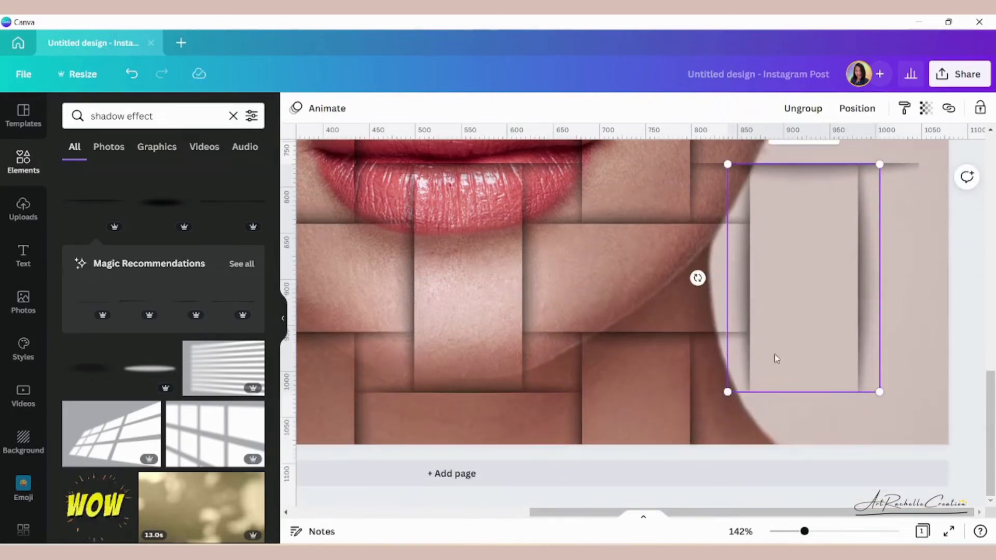
left_click(480, 425)
left_click(445, 338)
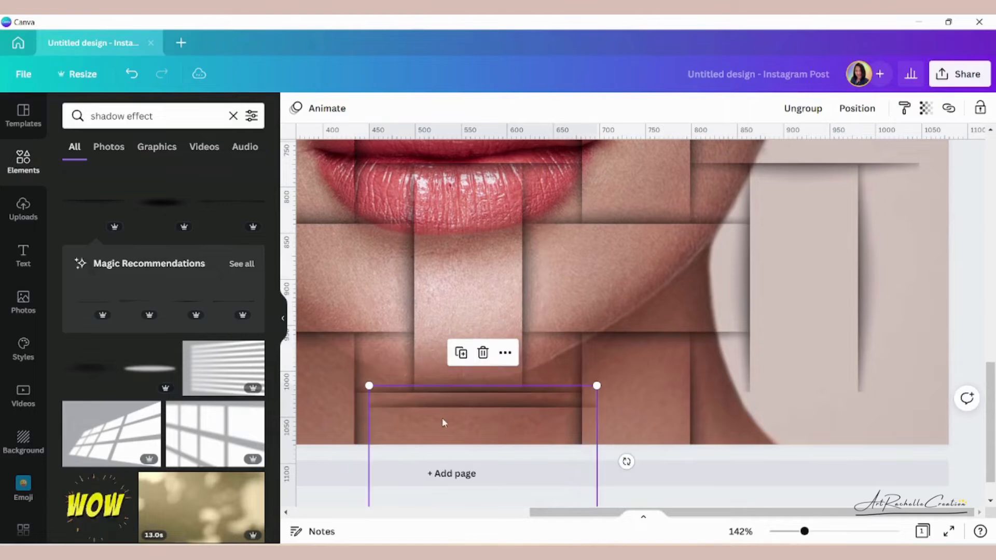
left_click_drag(487, 426, 809, 410)
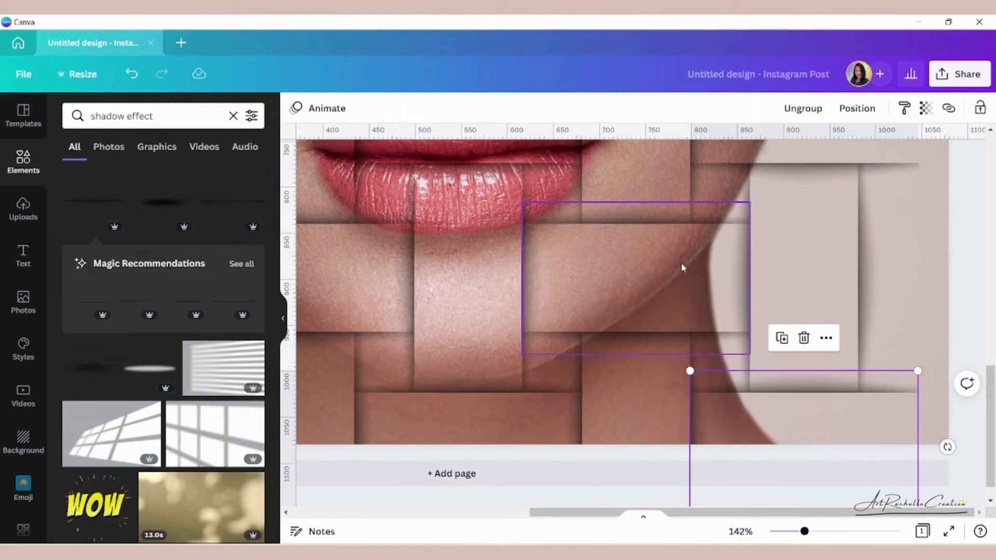
Step: Duplicate the background's vertical shadow pair and place the copy in the photo's bottom-right corner, against the end of the bottom horizontal pair
left_click(832, 296)
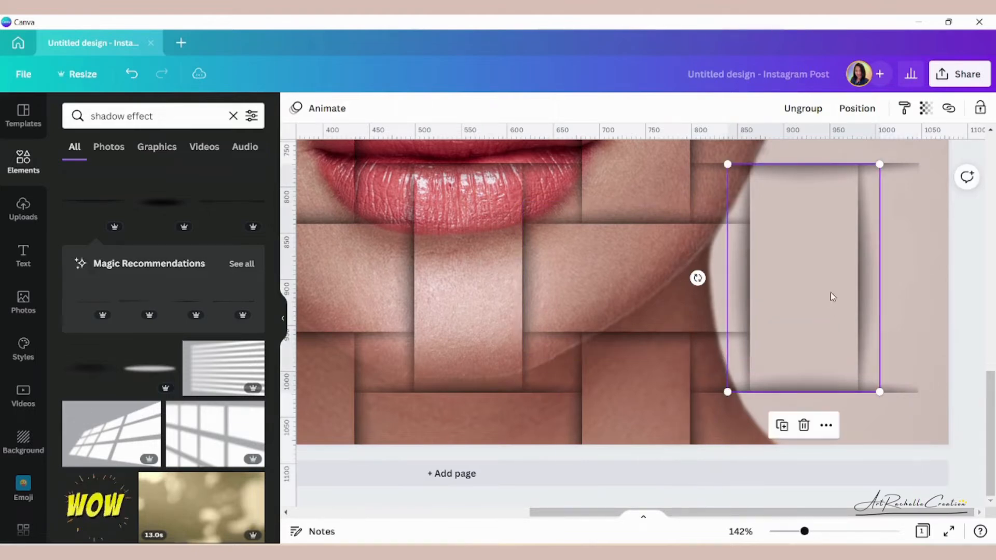
left_click_drag(799, 348, 955, 464)
left_click(692, 289)
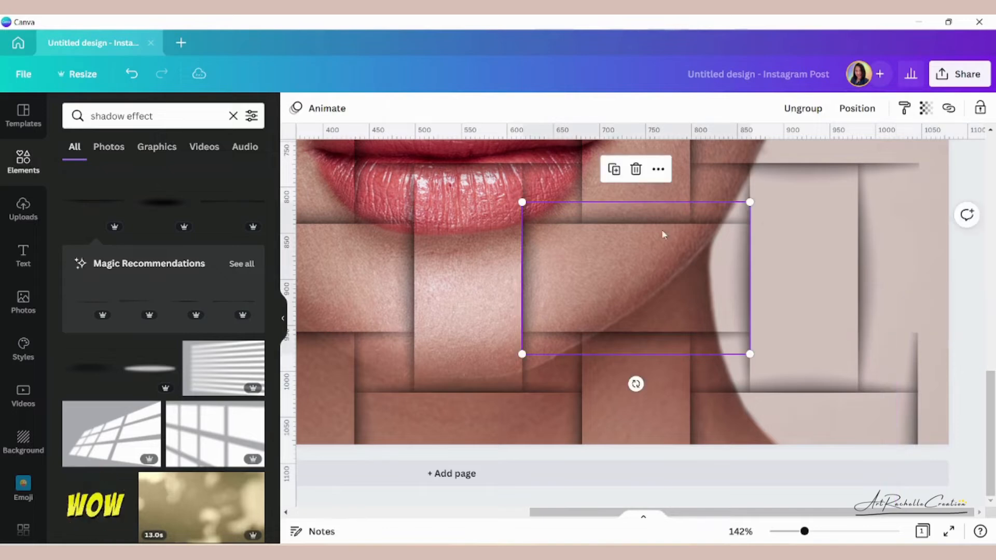
Step: Duplicate the horizontal shadow pair below the mouth's right corner and place the copy at the photo's right edge, beside the background's vertical pair
left_click(612, 175)
left_click_drag(639, 282, 956, 263)
scroll(728, 284, "up", 4)
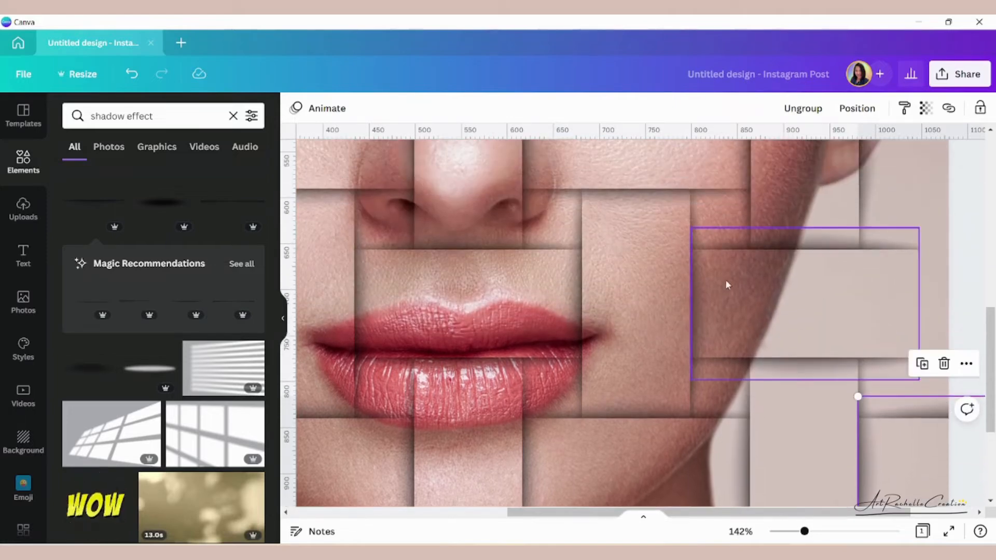
Step: Duplicate the vertical shadow pair beside the mouth's right corner and place the copy at the photo's right edge, above the edge's horizontal pair
left_click(668, 291)
left_click(615, 160)
left_click_drag(656, 318, 970, 306)
scroll(681, 319, "up", 4)
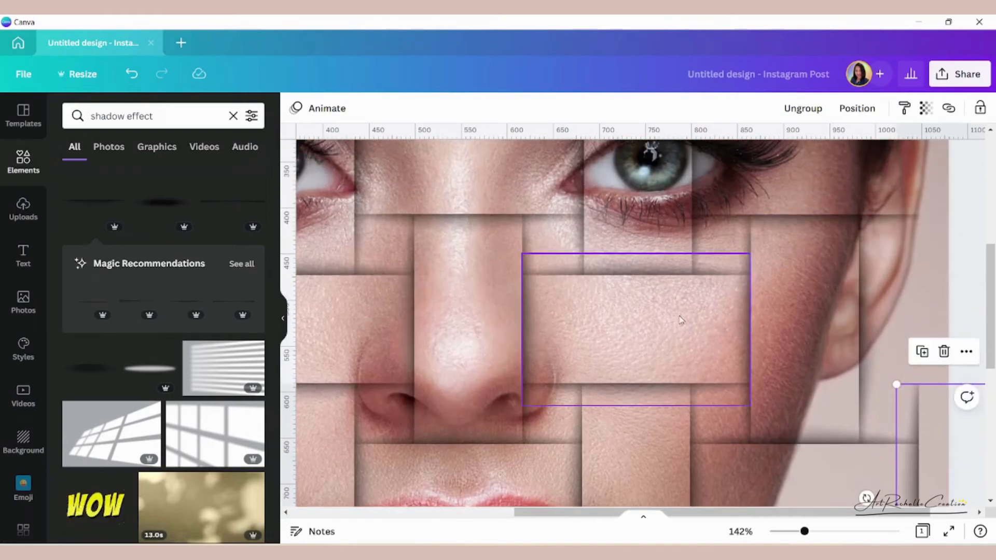
Step: Duplicate the horizontal shadow pair across the right cheek and place the copy at the photo's right edge, beside the earlobe
left_click(681, 319)
left_click_drag(681, 319, 927, 312)
scroll(929, 314, "up", 4)
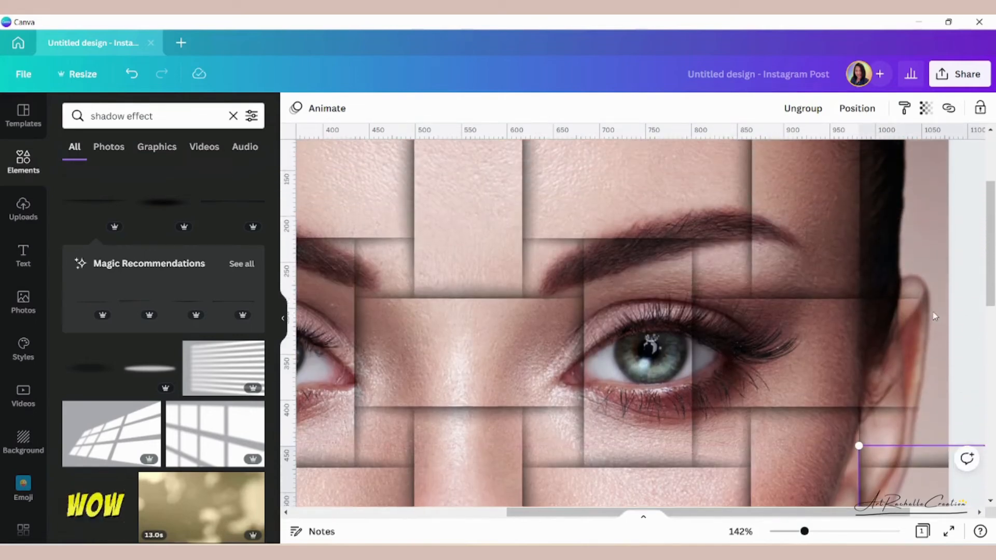
Step: Duplicate the vertical shadow pair around the right eye and place the copy at the photo's right edge, over the upper ear
scroll(930, 317, "down", 2)
left_click(623, 306)
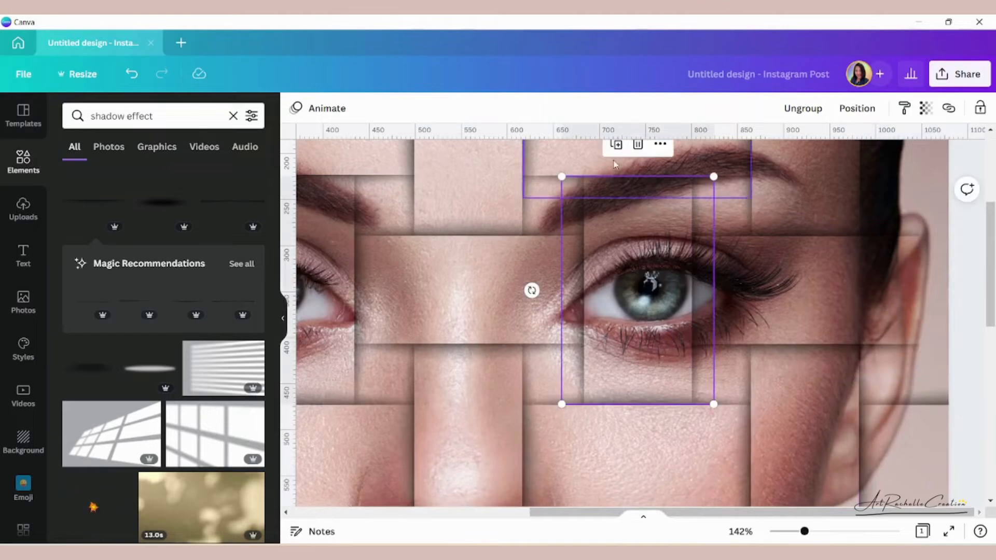
left_click_drag(633, 280, 950, 271)
scroll(657, 276, "up", 3)
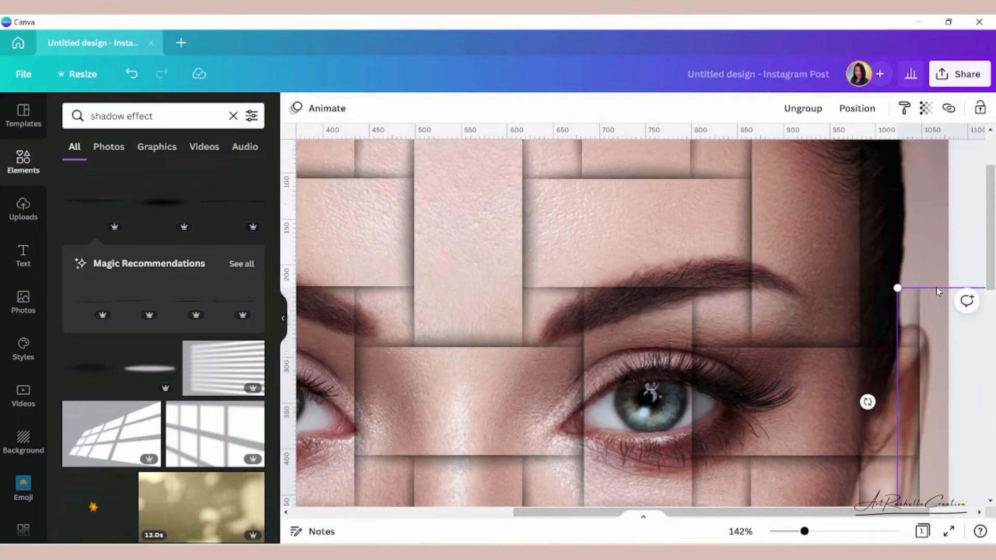
Step: Duplicate the horizontal shadow pair above the right eyebrow and place the copy at the photo's right edge, beside the dark hair
left_click(657, 276)
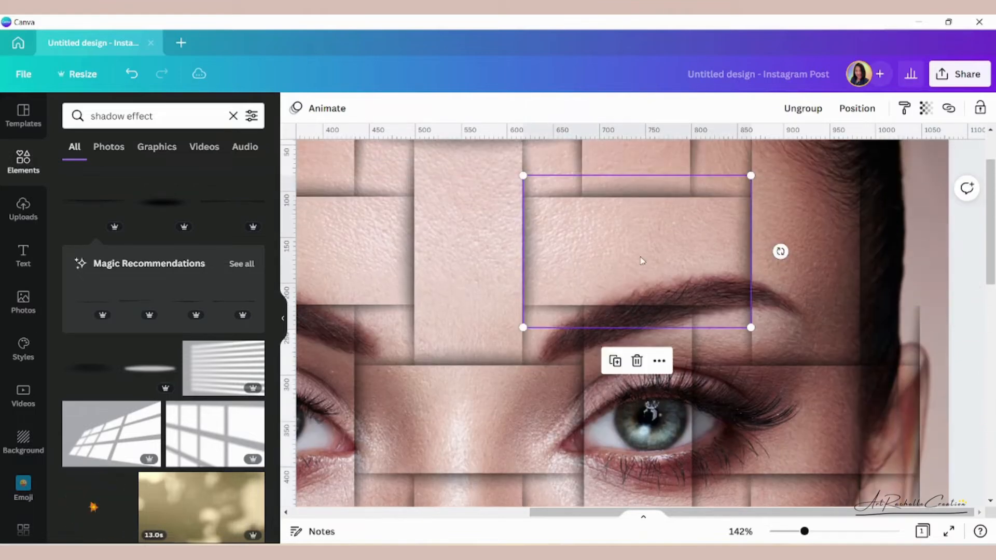
left_click(614, 358)
left_click_drag(632, 276, 934, 251)
scroll(933, 257, "up", 3)
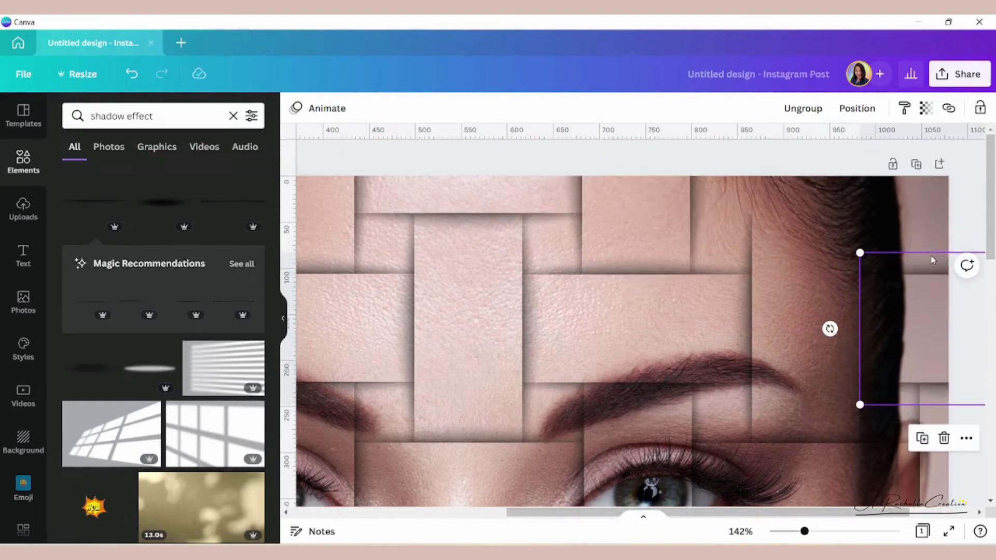
Step: Duplicate the horizontal shadow pair above the right eyebrow and place the copy at the photo's top edge, across the right hairline
left_click(669, 281)
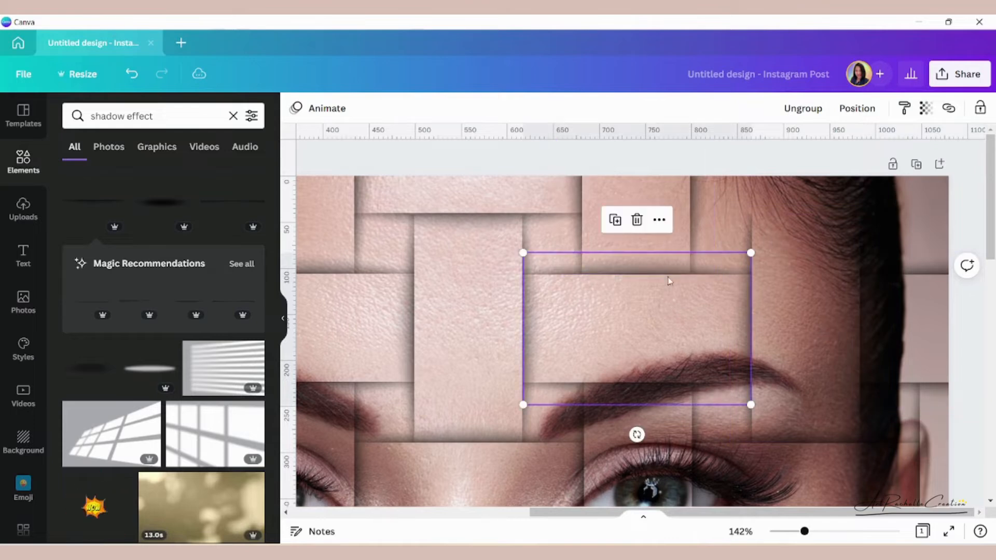
left_click(614, 220)
left_click_drag(712, 296, 807, 166)
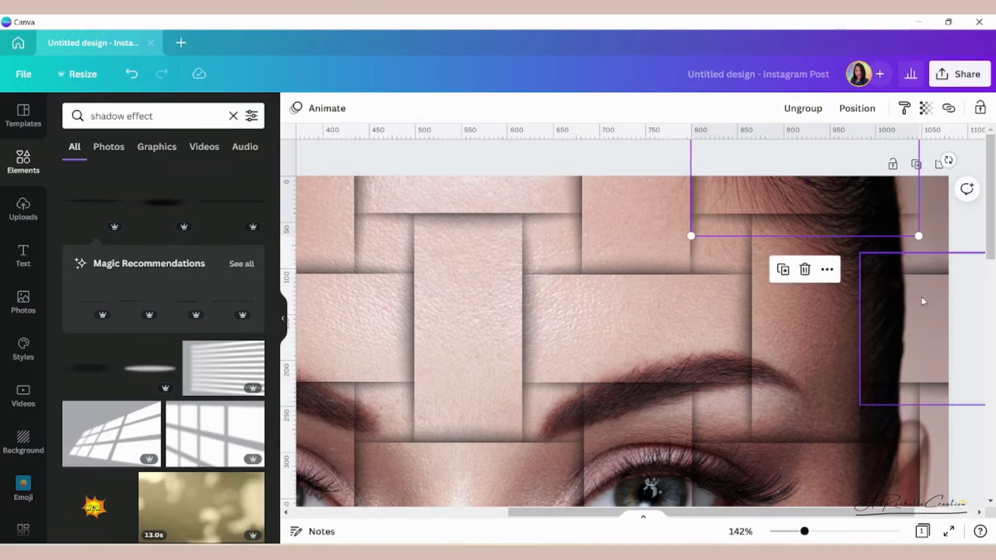
Step: Duplicate the vertical shadow pair on the right temple and place the copy in the photo's top-right corner
left_click(804, 289)
left_click_drag(785, 358, 949, 196)
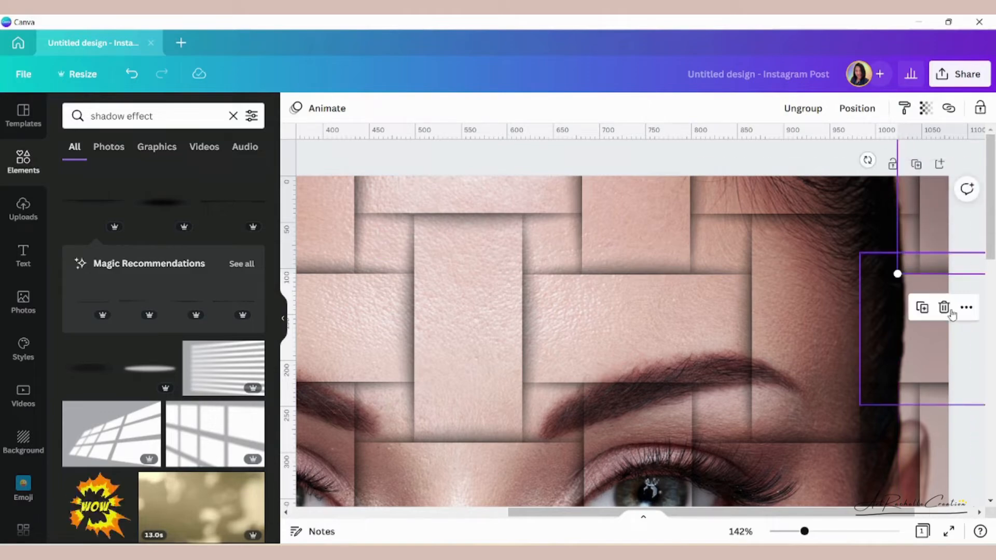
left_click(963, 360)
left_click_drag(805, 535, 778, 535)
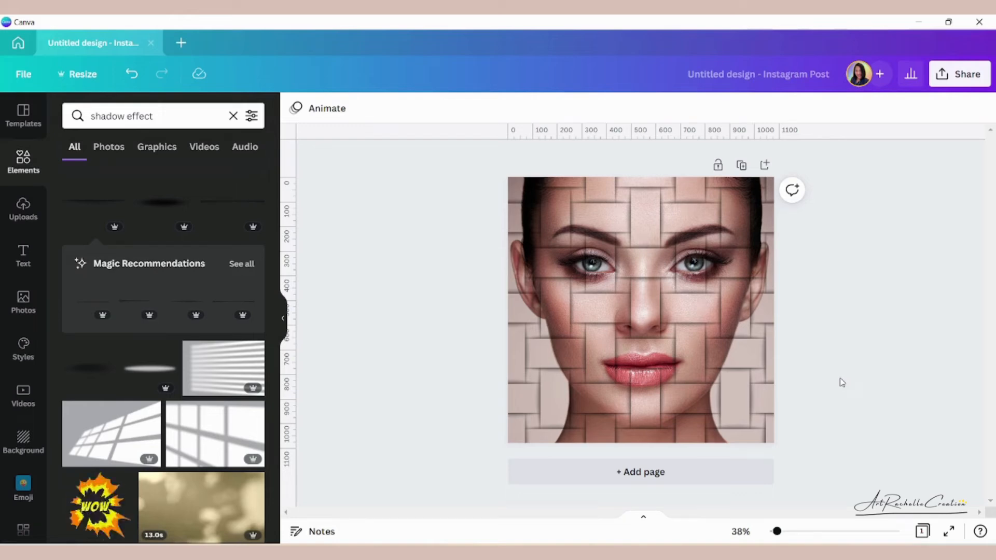
Step: Clear the element search, add a square shape to the page, and colour it black
left_click(234, 116)
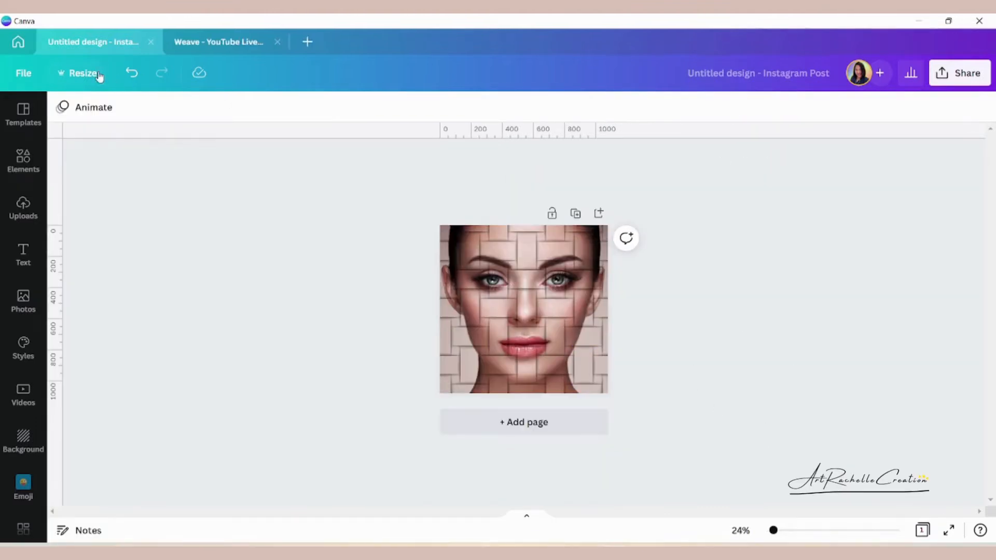
left_click(38, 170)
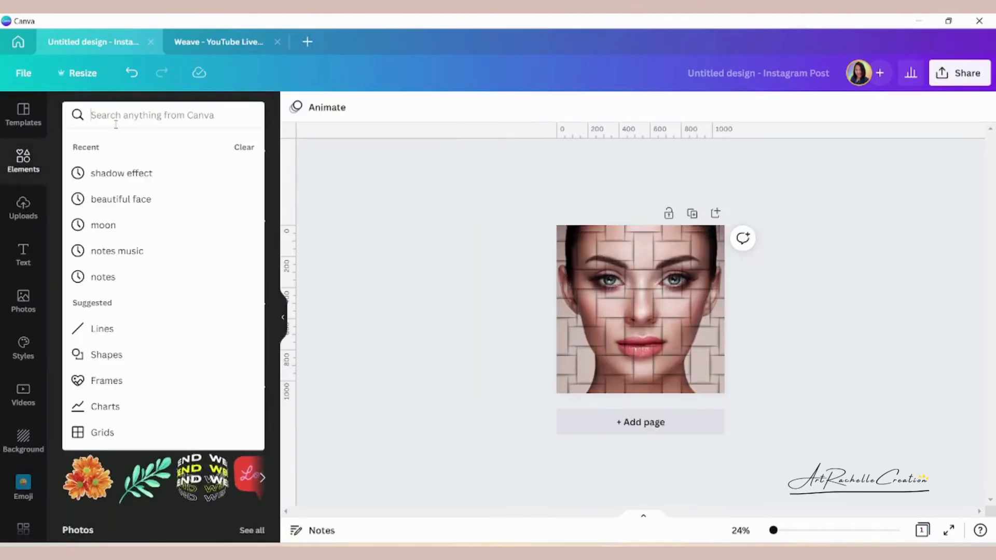
left_click(88, 221)
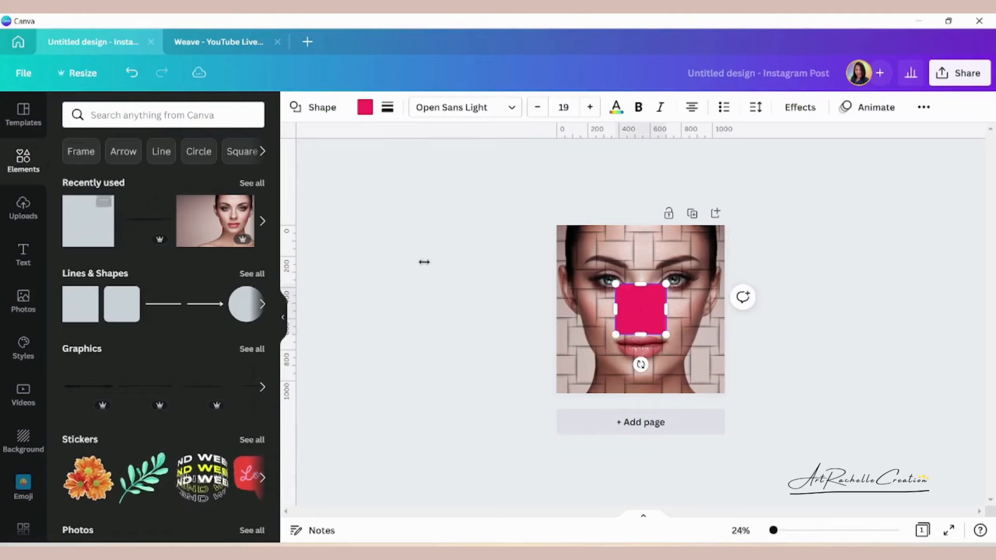
left_click(366, 108)
left_click(145, 175)
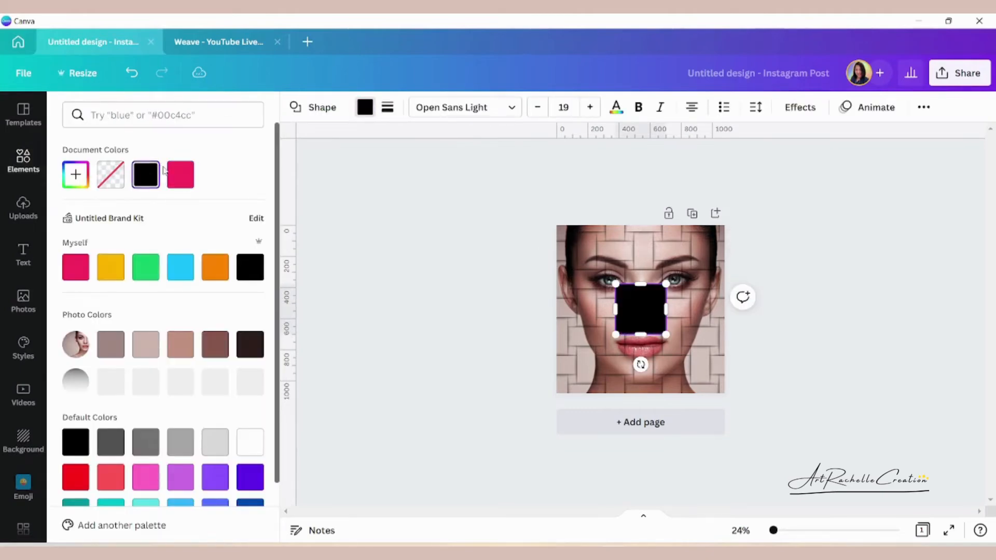
Step: Shrink the black square to roughly the size of one small gap between the woven strips
left_click(786, 534)
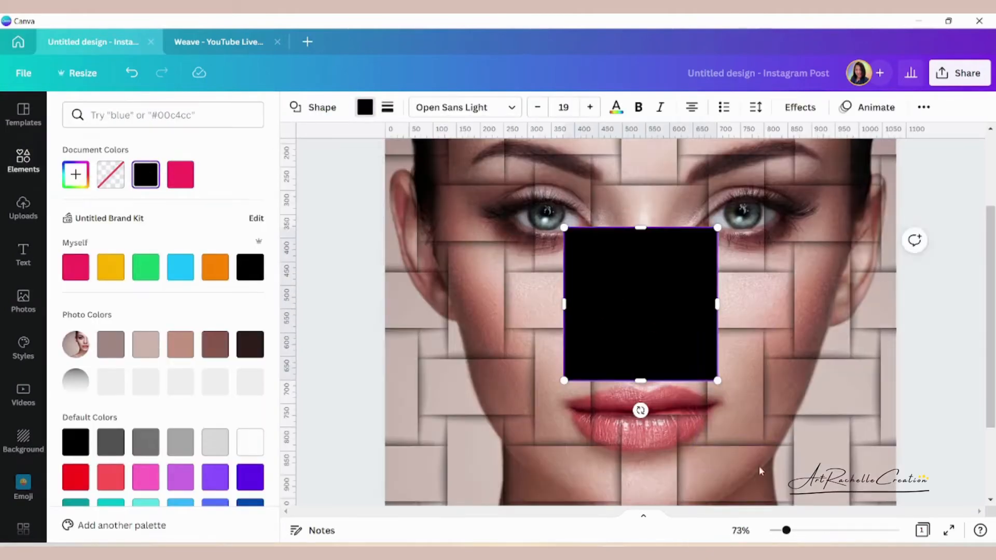
left_click_drag(716, 383, 622, 261)
scroll(629, 277, "up", 3)
scroll(630, 278, "up", 2)
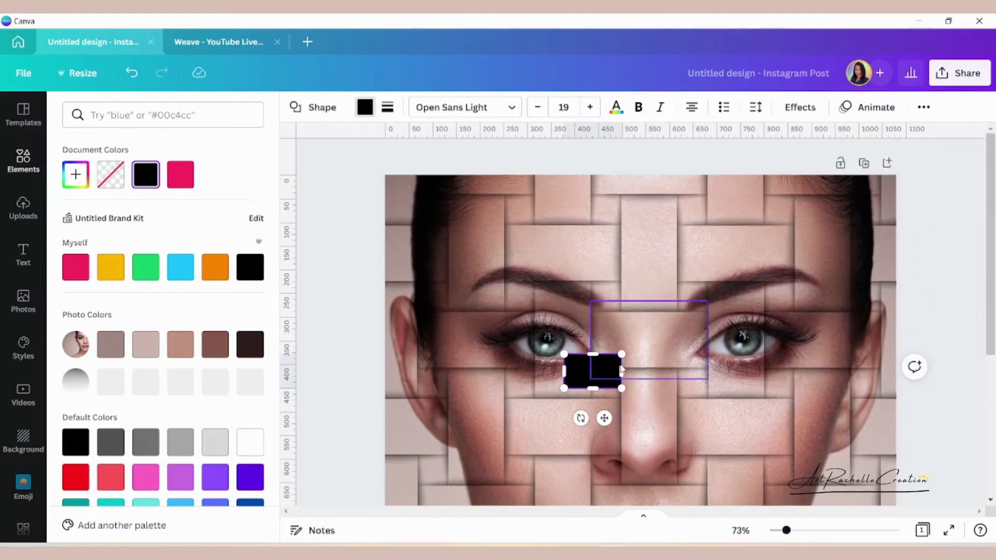
left_click_drag(622, 372, 595, 373)
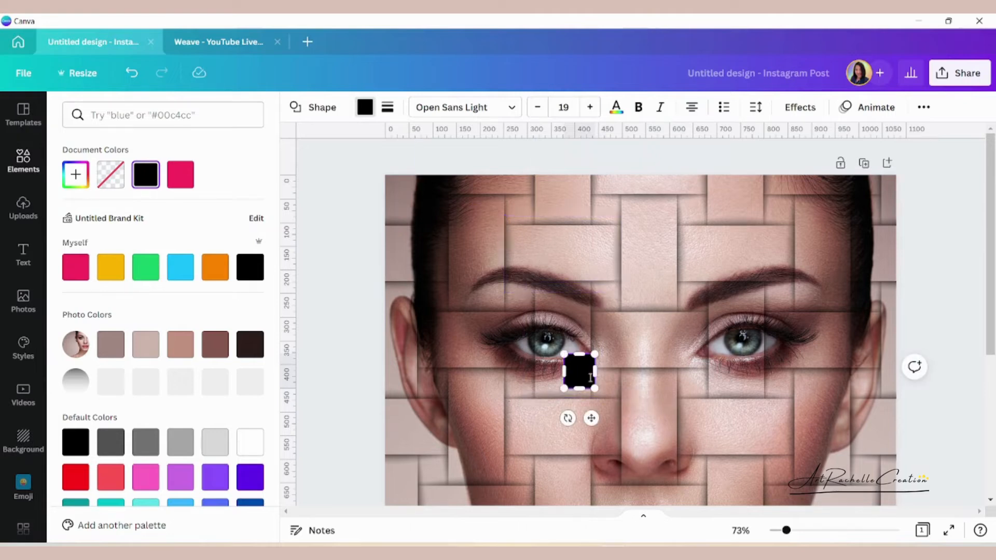
left_click(628, 390)
left_click(583, 377)
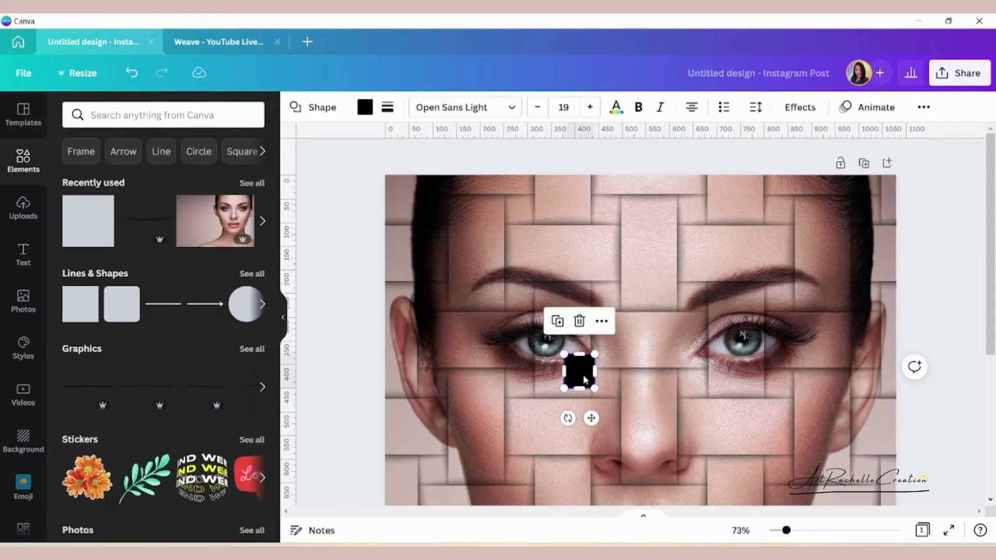
Step: Fit the black square into the top-left weave gap over the hair and duplicate it into the two gaps directly below
left_click_drag(583, 378, 449, 210)
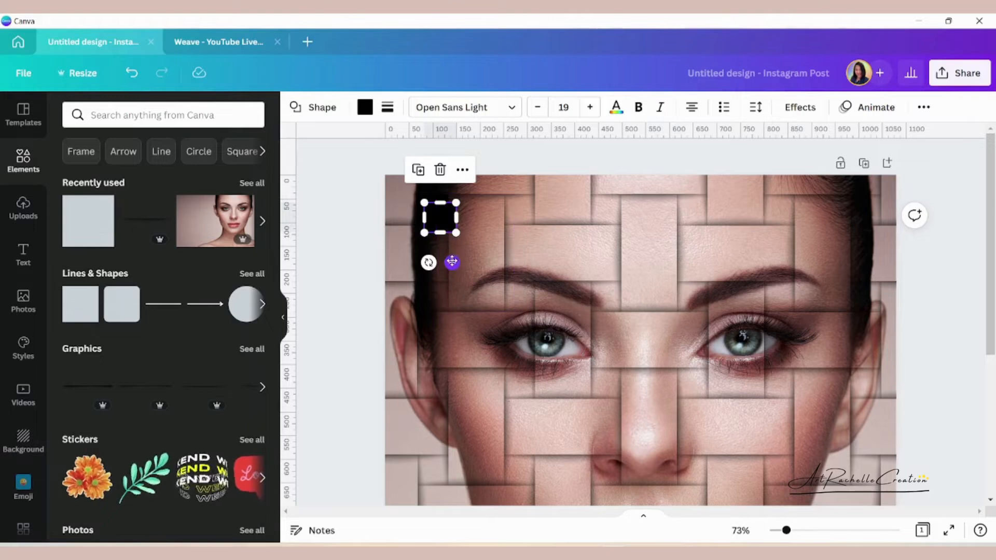
left_click_drag(445, 255, 442, 431)
left_click(384, 389)
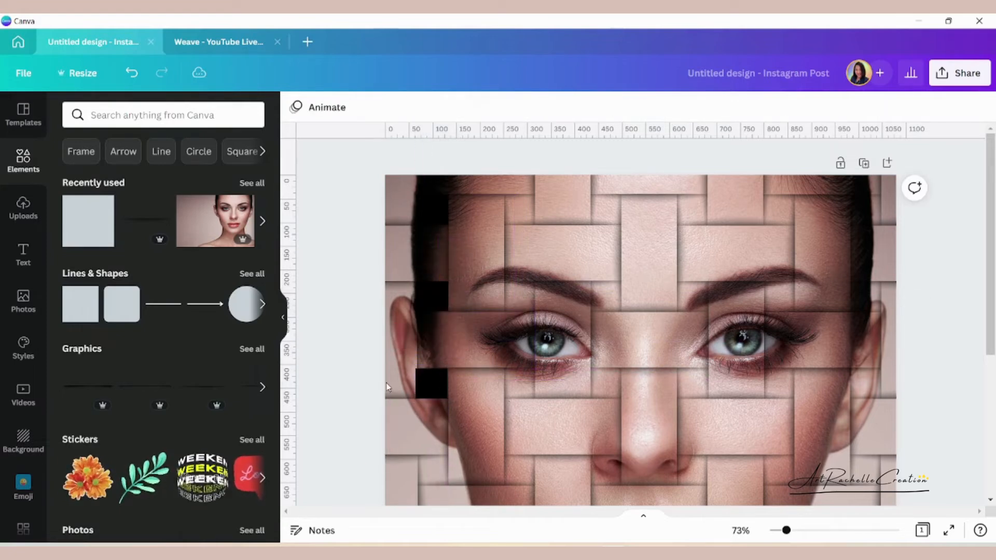
Step: Trim the left edges of the three black squares to match their gaps, making the top one 65 wide and 64 high
left_click(437, 381)
left_click_drag(418, 385, 420, 385)
left_click(437, 294)
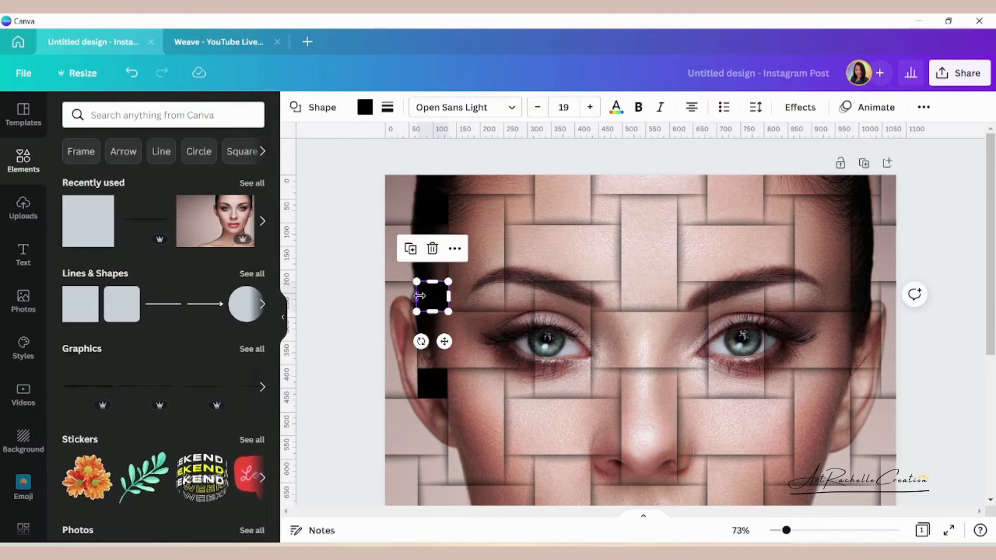
left_click_drag(422, 296, 424, 296)
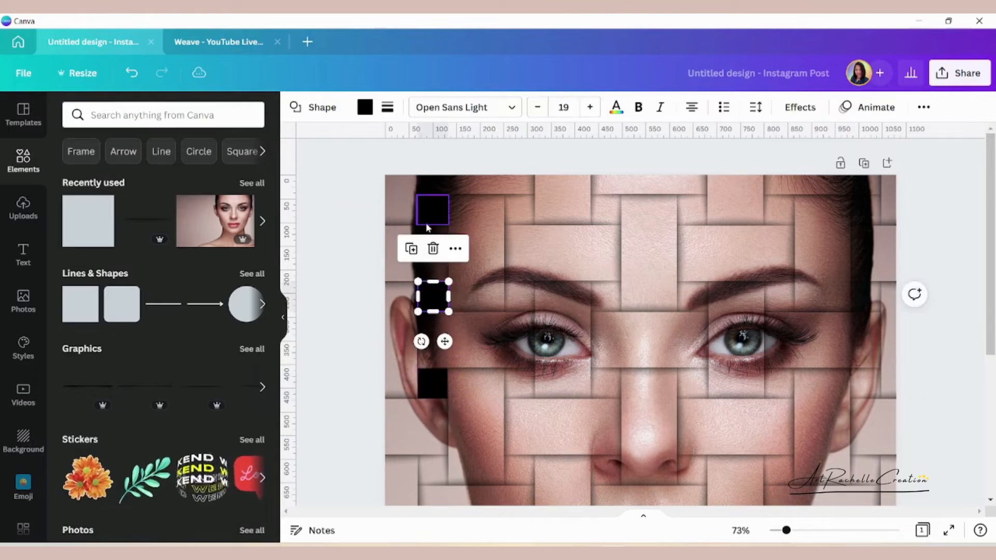
left_click(425, 218)
left_click_drag(417, 210, 419, 210)
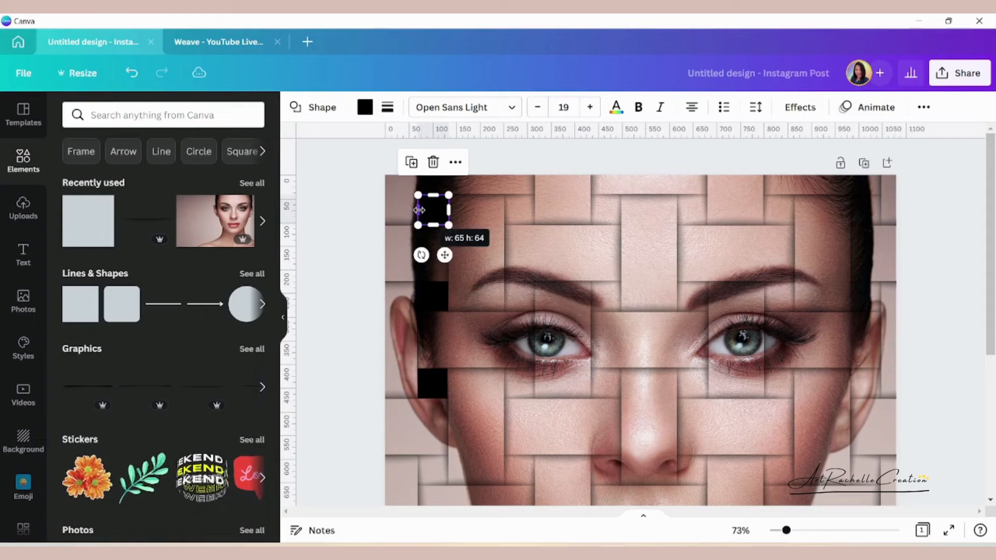
left_click(354, 222)
Step: Duplicate the black square beside the left cheek and place copies in the next two weave gaps straight below it
scroll(395, 275, "down", 4)
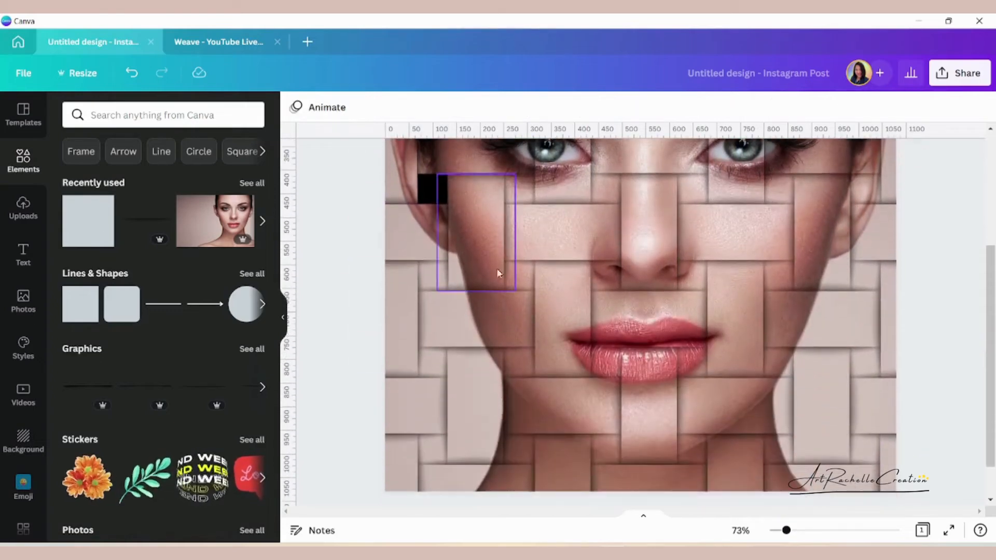
left_click(442, 186)
left_click(411, 237)
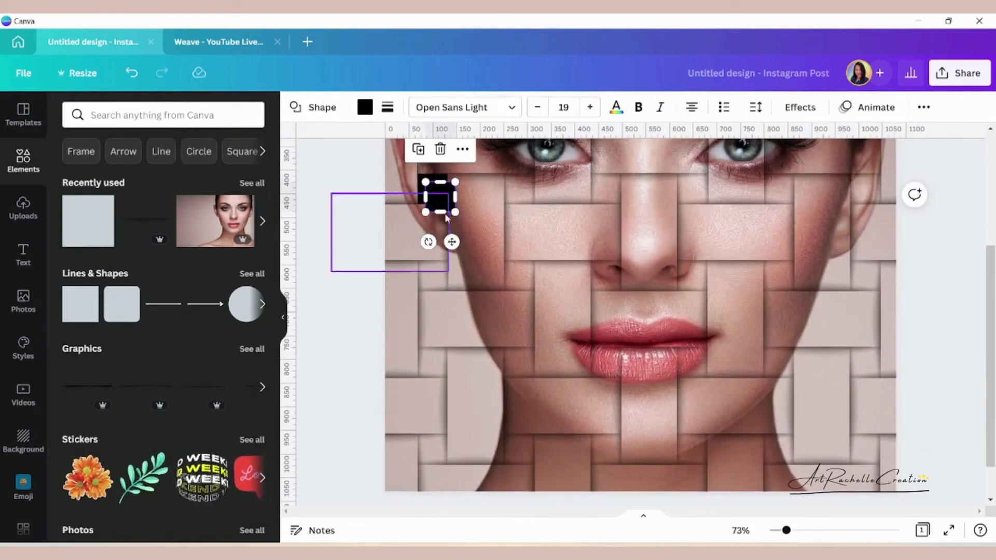
mouse_move(443, 196)
left_mouse_down()
mouse_move(444, 287)
mouse_move(437, 276)
left_mouse_up()
mouse_move(334, 193)
left_mouse_down()
mouse_move(445, 271)
mouse_move(434, 361)
left_mouse_up()
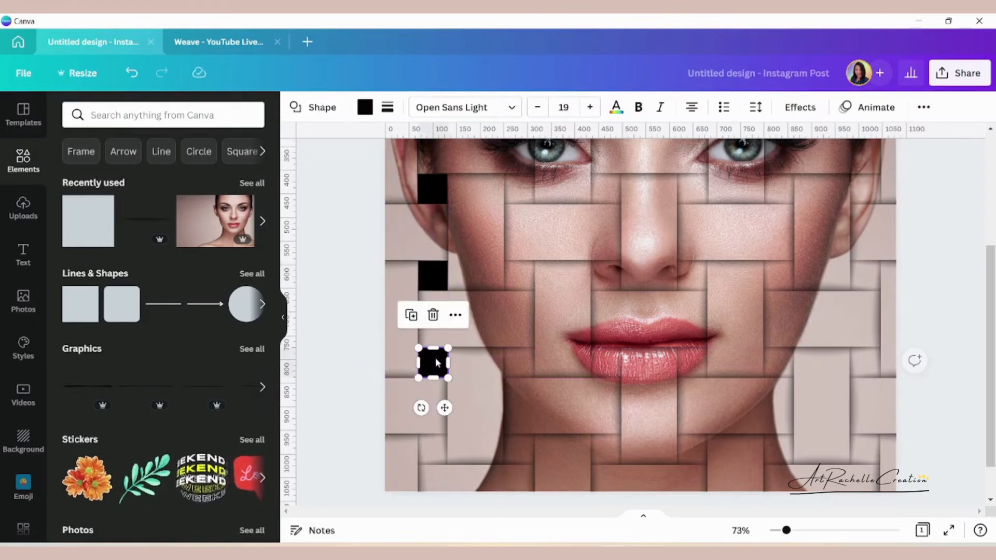
Step: Duplicate the lowest black square and place the copy in the column's last weave gap, near the photo's bottom-left corner
left_click(349, 334)
scroll(357, 332, "down", 1)
left_click(444, 321)
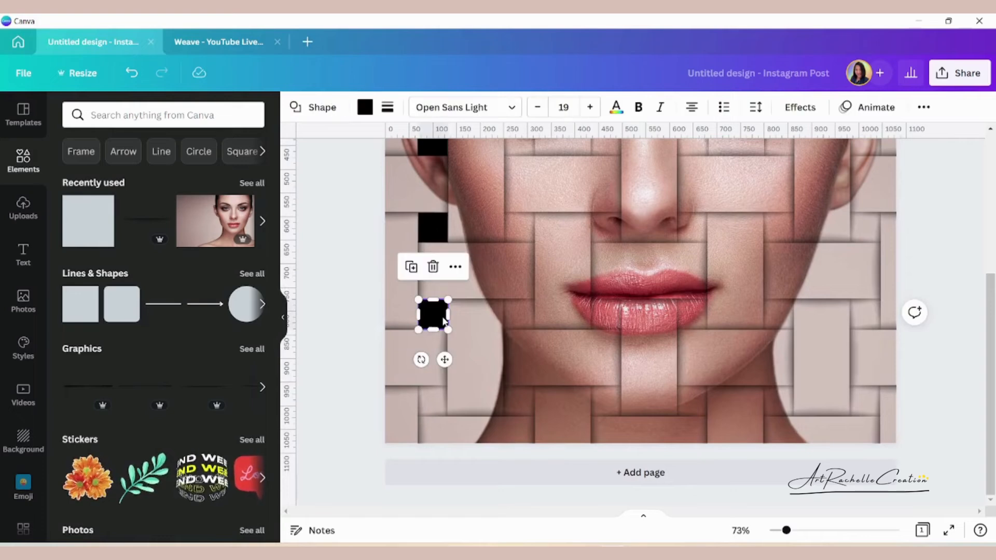
left_click_drag(441, 319, 427, 396)
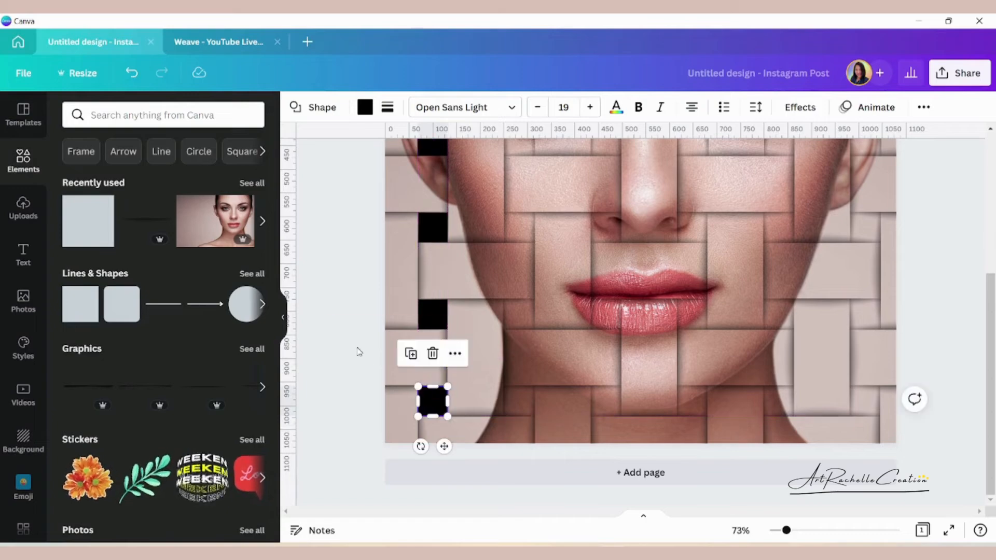
left_click(357, 351)
Step: Group the six black squares in the leftmost column of weave gaps and duplicate the group
scroll(592, 390, "up", 5)
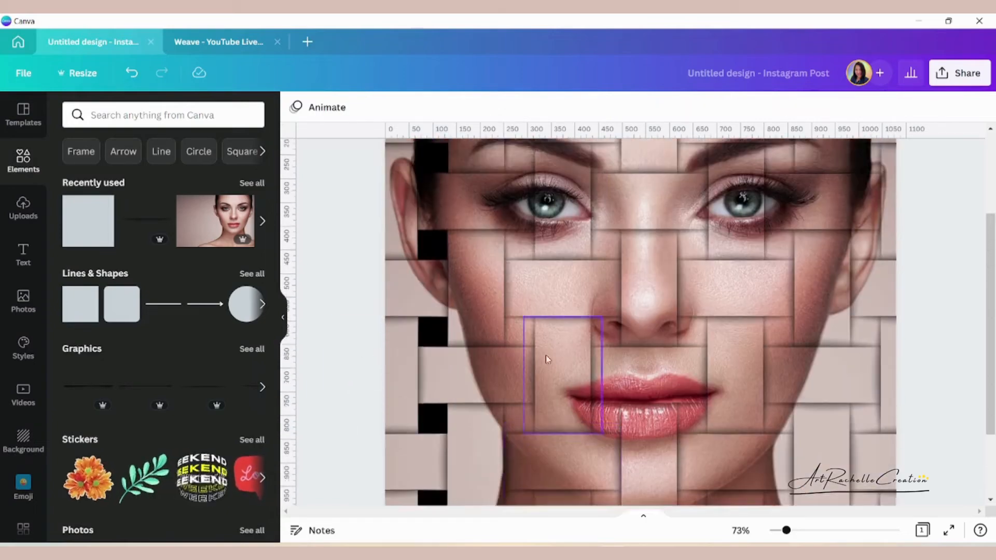
left_click(776, 530)
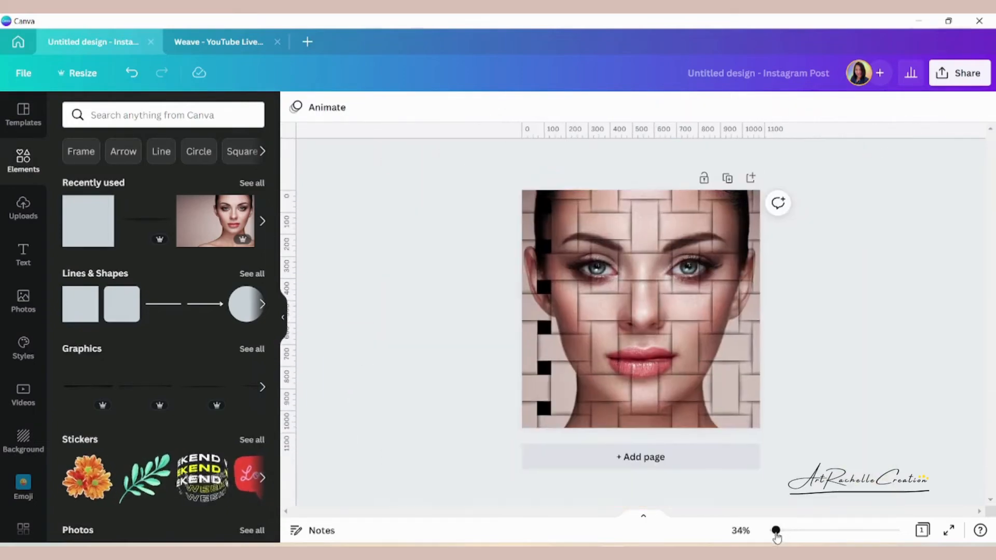
left_click(543, 204)
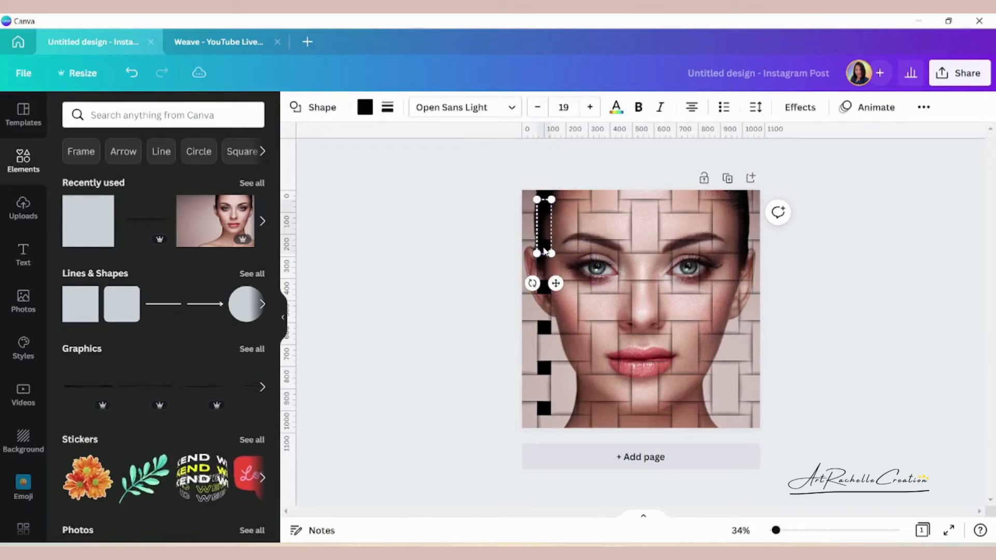
left_click_drag(546, 291, 543, 294)
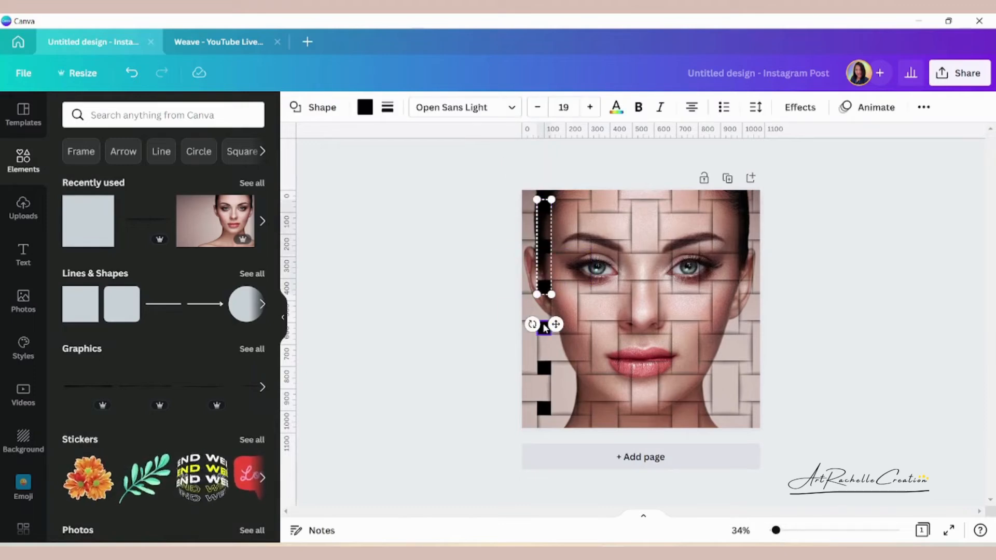
left_click_drag(545, 328, 544, 416)
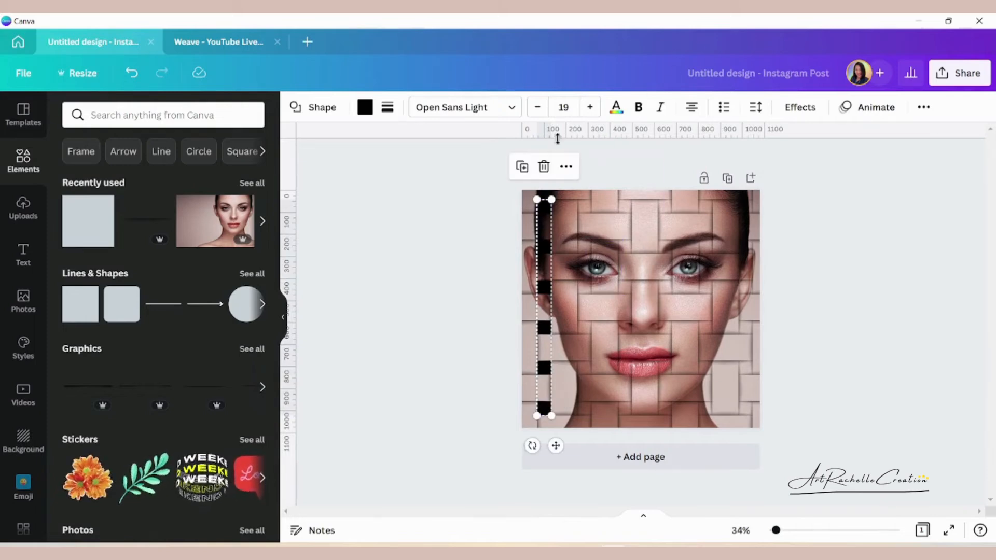
left_click(924, 107)
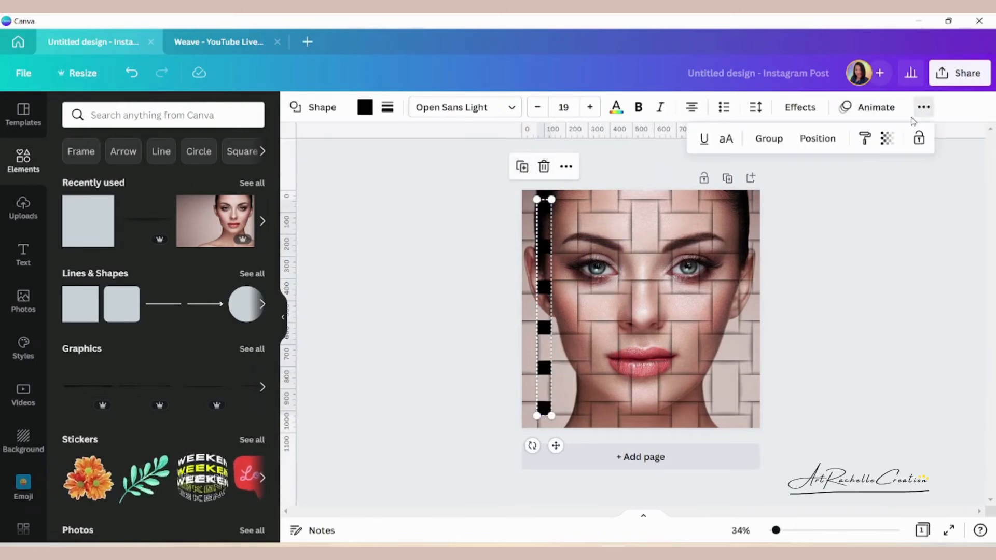
left_click(769, 139)
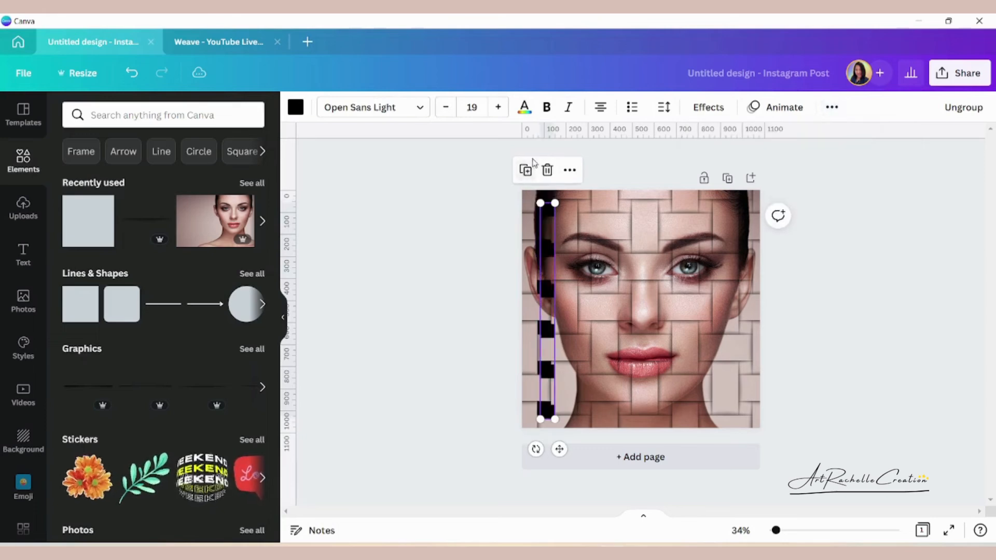
Step: Place the duplicated column of black squares over the next column of weave gaps and fine-tune its horizontal alignment
left_click_drag(548, 290, 585, 288)
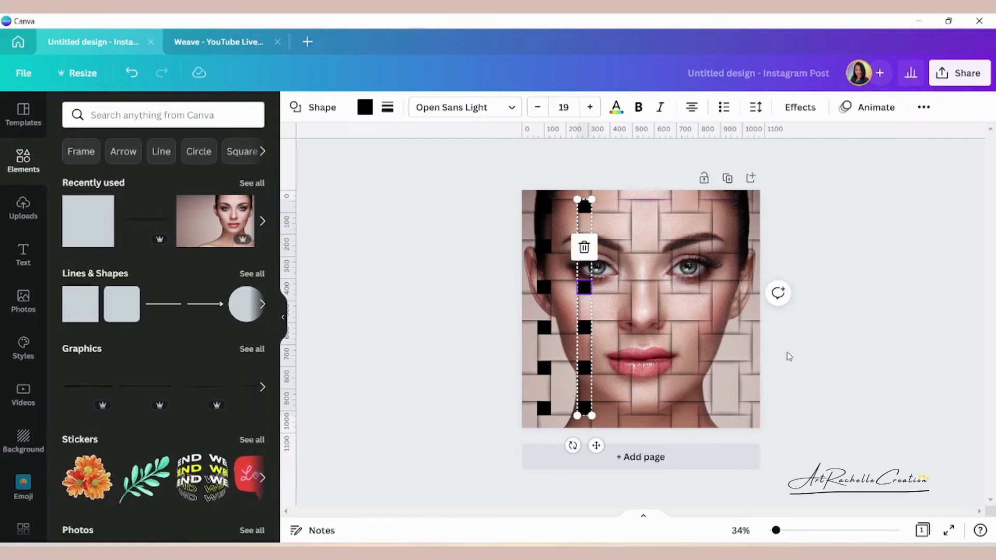
left_click(766, 347)
left_click(798, 534)
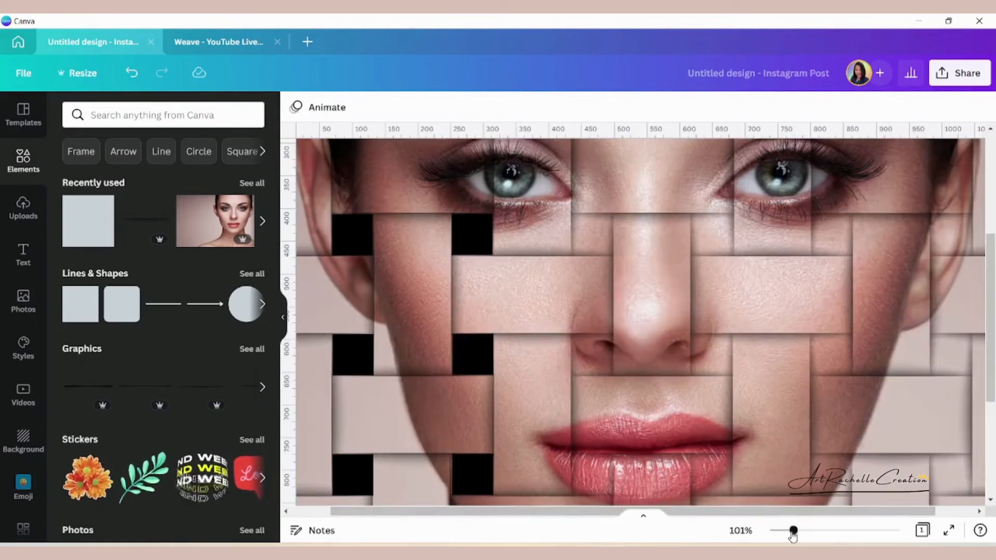
left_click(467, 385)
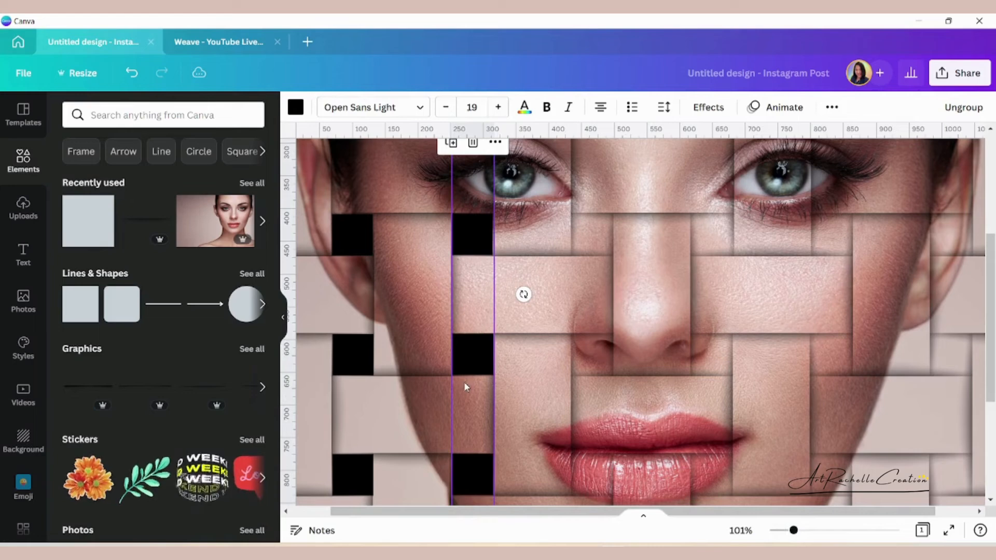
left_click_drag(464, 385, 464, 381)
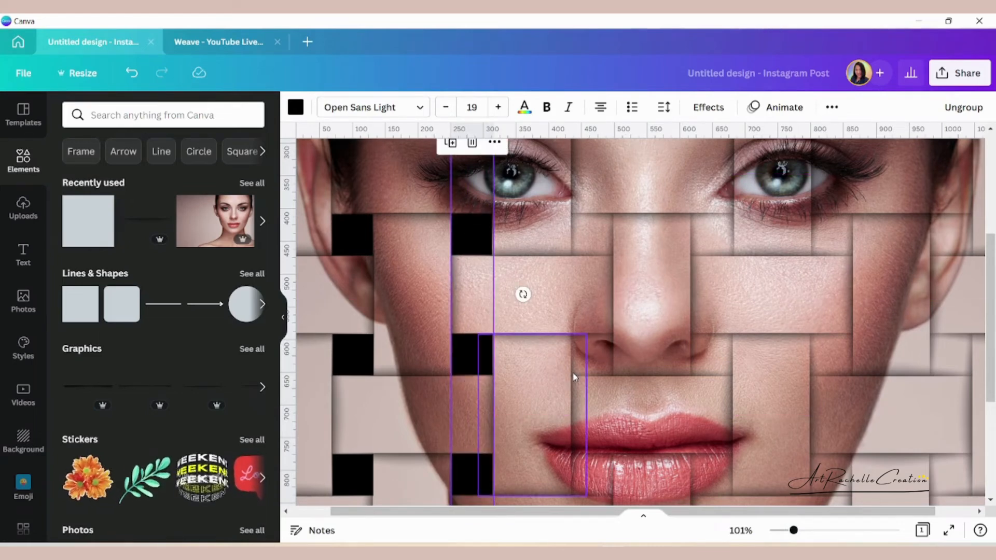
key("Right")
key("Right")
key("Right")
key("Left")
key("Left")
key("Left")
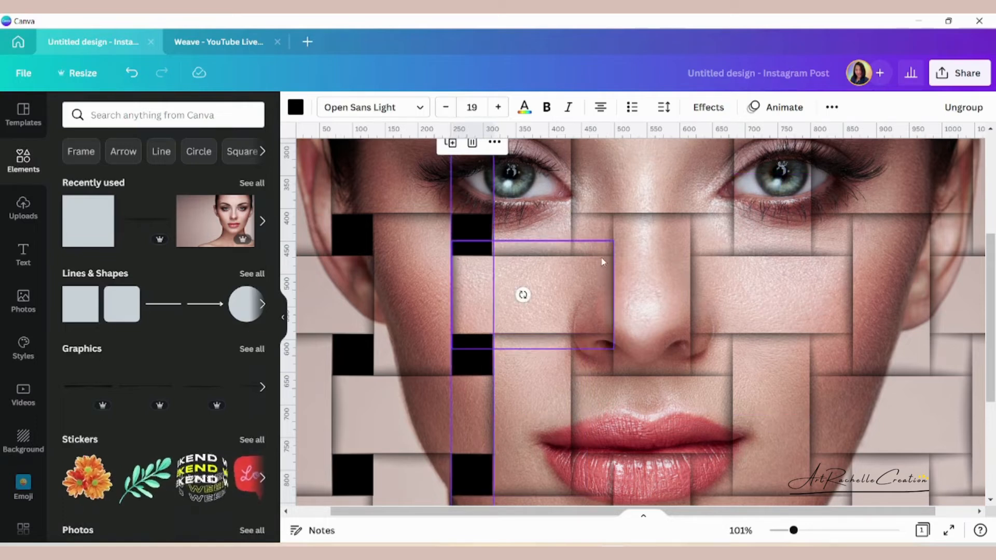
Step: Examine how well the second column's black squares cover their weave gaps from the forehead down to the chin
left_click(575, 263)
scroll(571, 275, "up", 2)
scroll(576, 280, "up", 1)
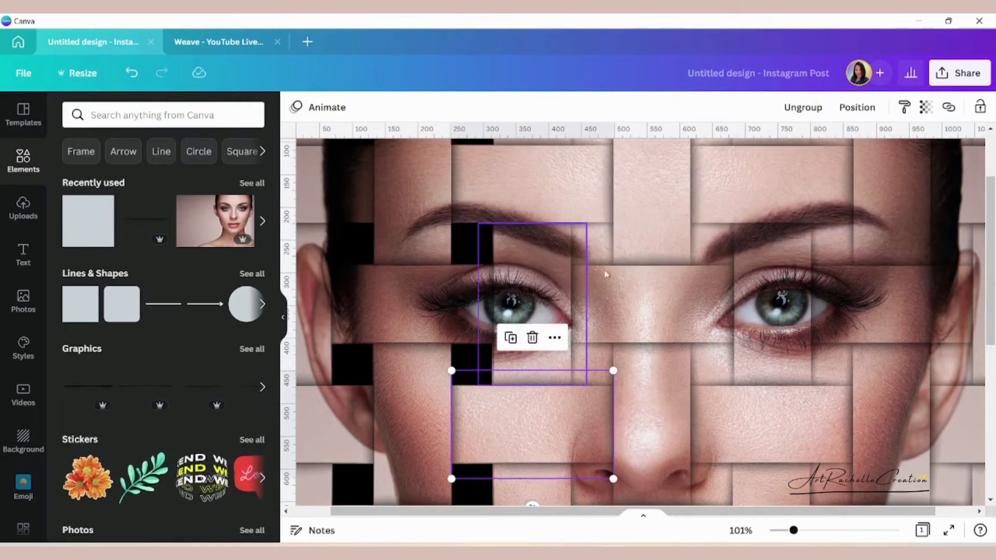
left_click(636, 262)
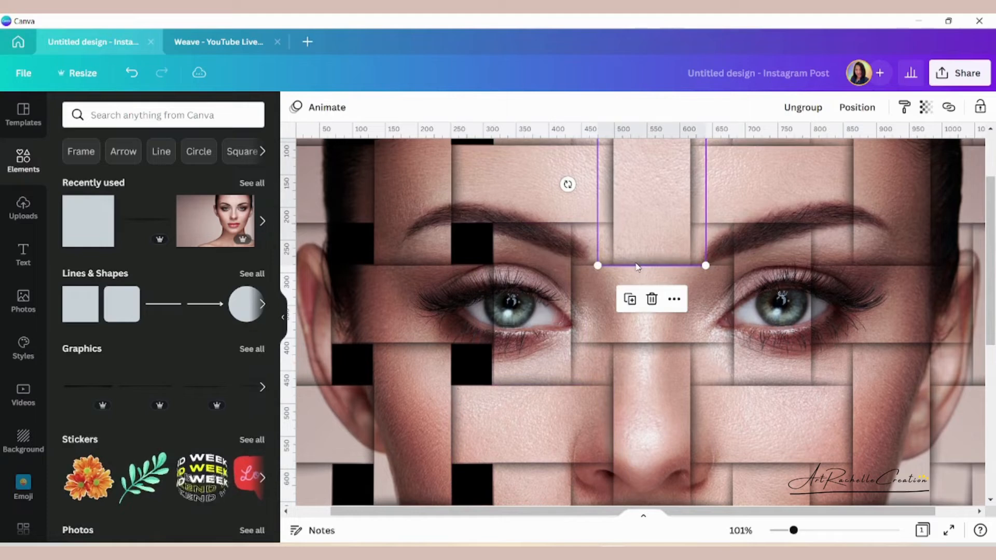
left_click(485, 234)
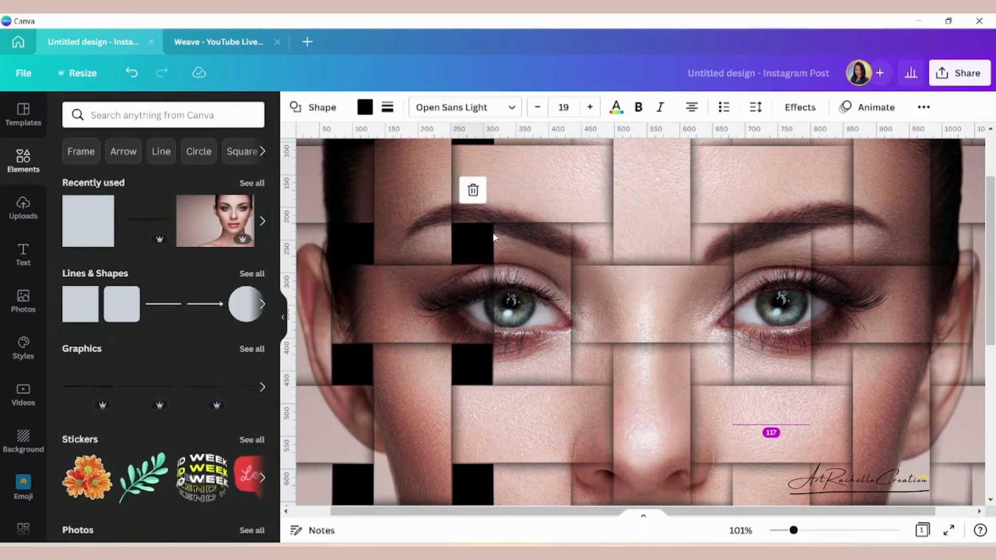
left_click(656, 300)
scroll(578, 360, "down", 3)
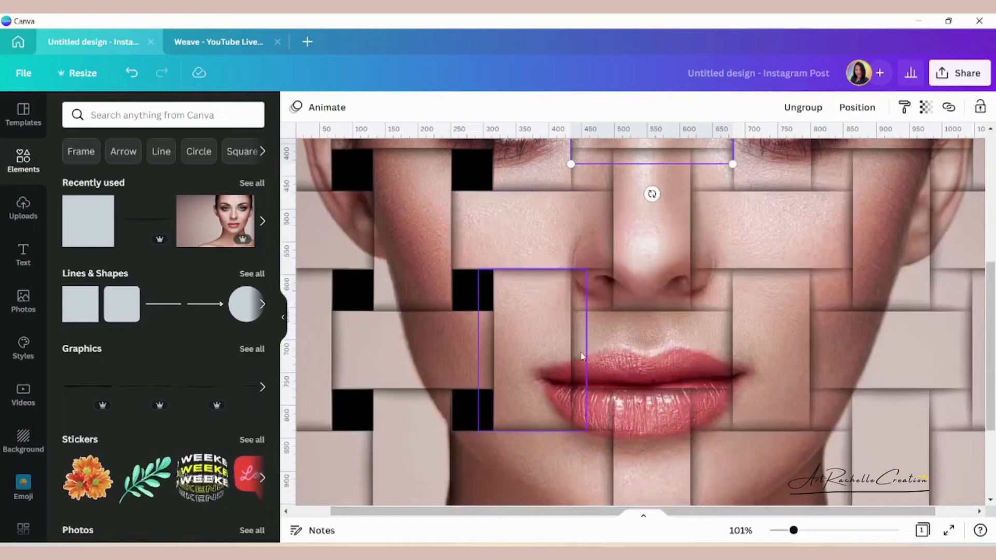
scroll(581, 356, "down", 3)
Step: Try to adjust the lowest black square within the second column's group, and ungroup that column
left_click(481, 375)
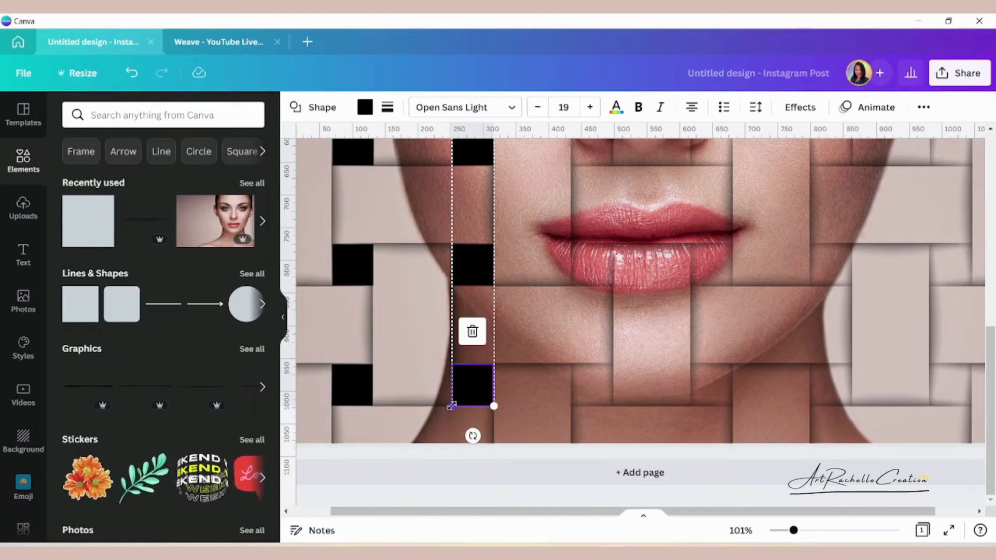
left_click_drag(449, 408, 445, 407)
left_click(554, 397)
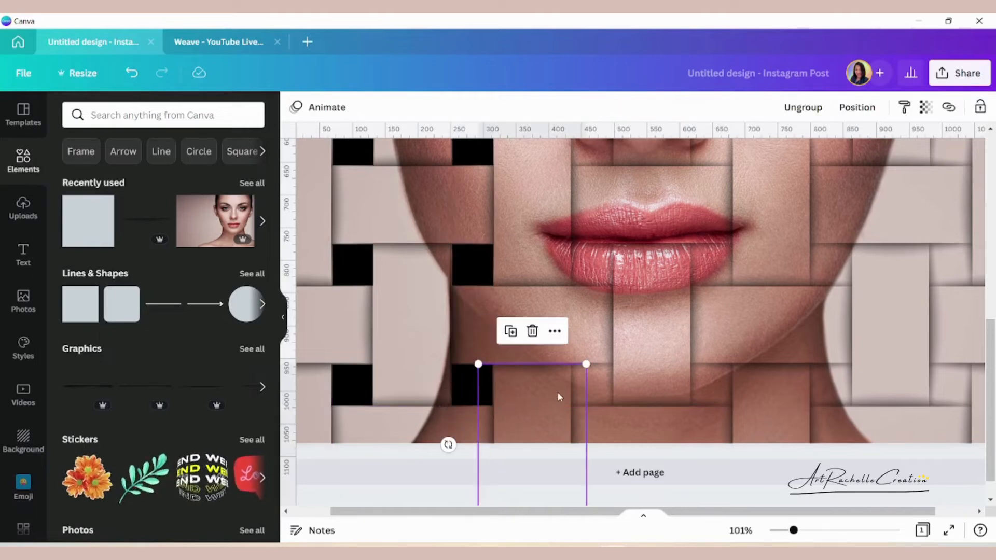
double_click(487, 261)
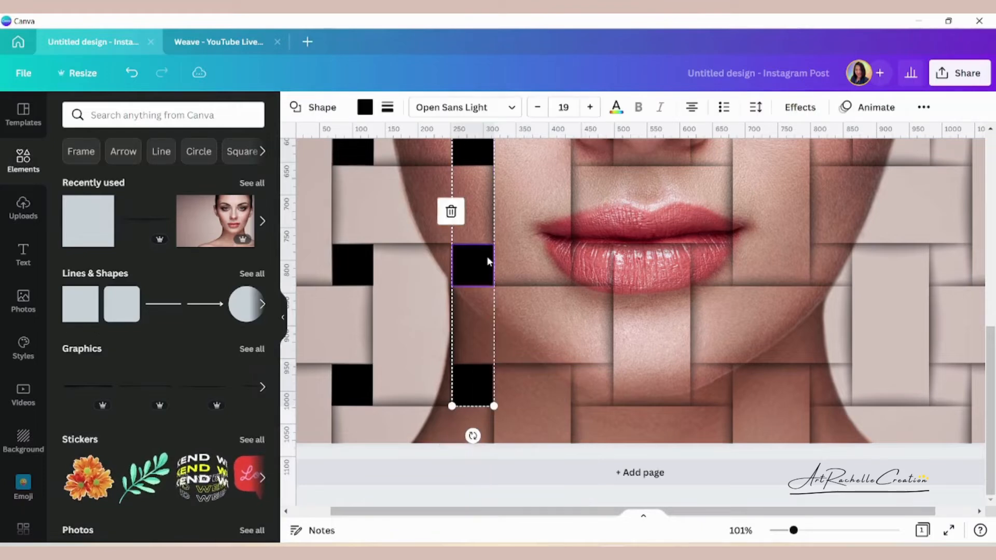
left_click(924, 109)
left_click(740, 138)
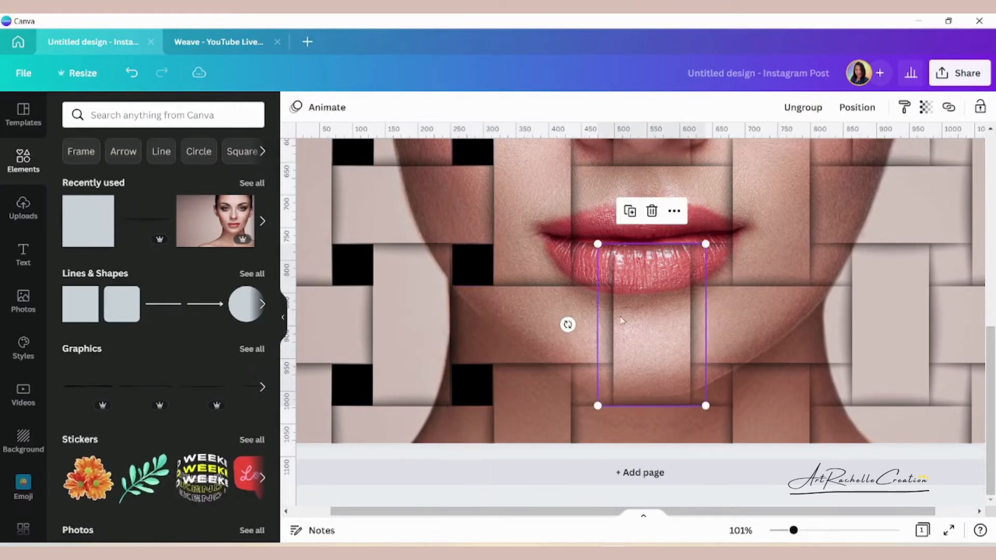
Step: Adjust the left edge of the second column's lowest black square to match the weave gap beside the neck
left_click(465, 383)
left_click_drag(451, 384, 452, 383)
left_click(537, 397)
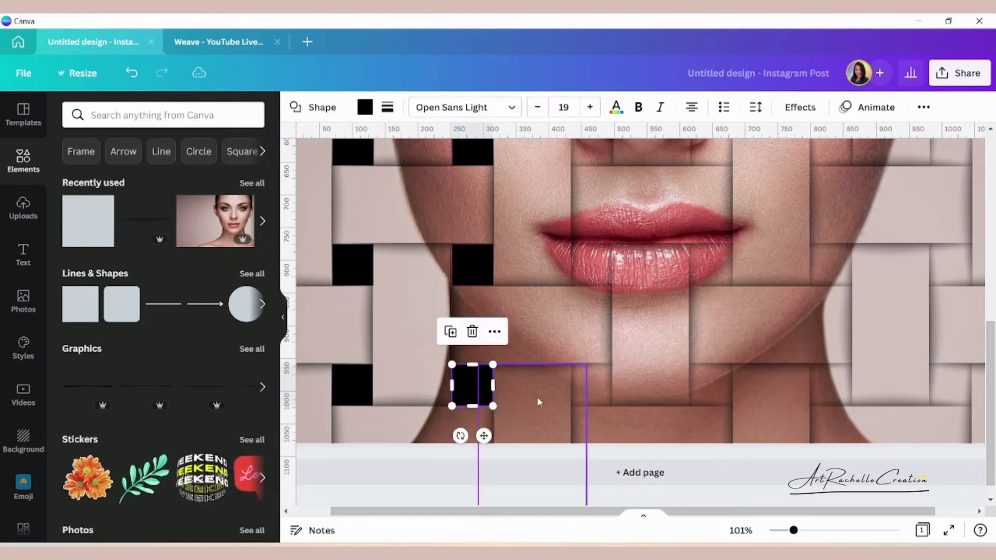
left_click(465, 382)
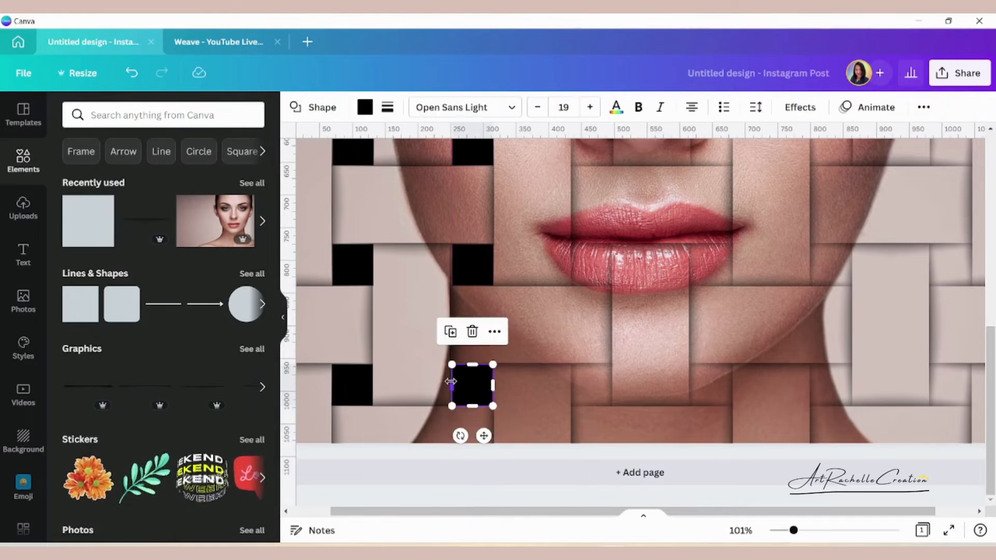
left_click_drag(452, 381, 451, 389)
left_click(424, 380)
left_click(467, 385)
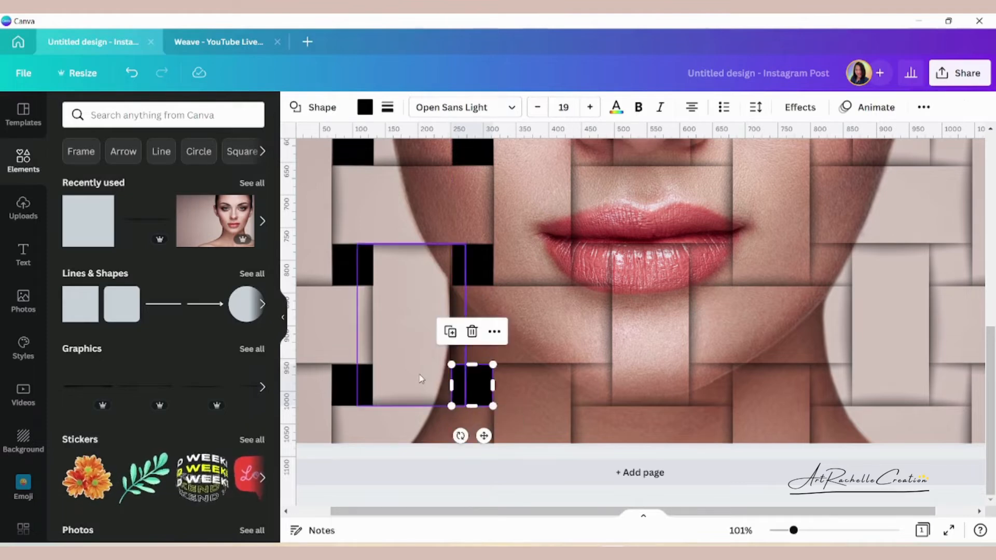
Step: Shift the lowest black square slightly left and stretch its right edge to fill the whole gap
left_click(418, 384)
left_click(477, 389)
left_click(530, 415)
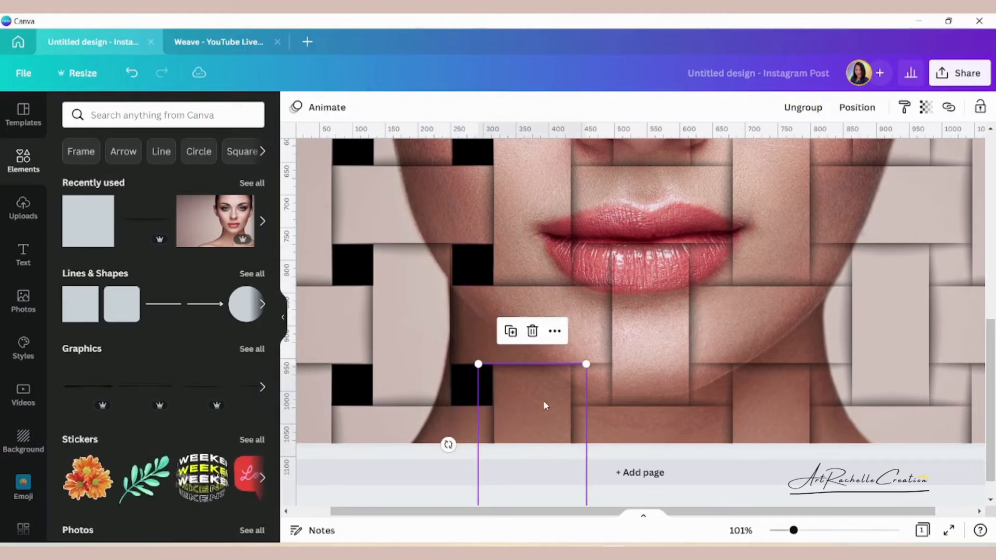
left_click(472, 378)
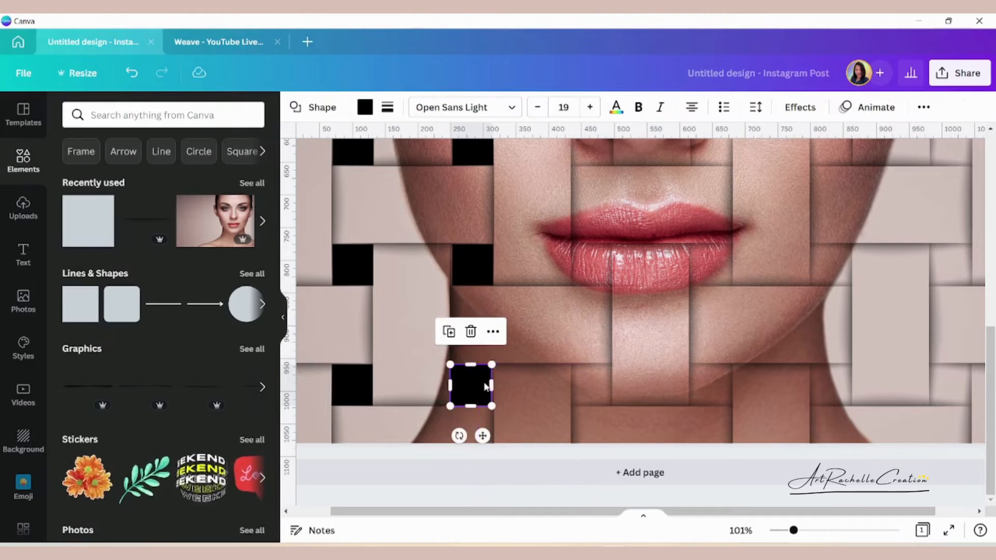
left_click_drag(493, 382, 495, 382)
left_click(523, 390)
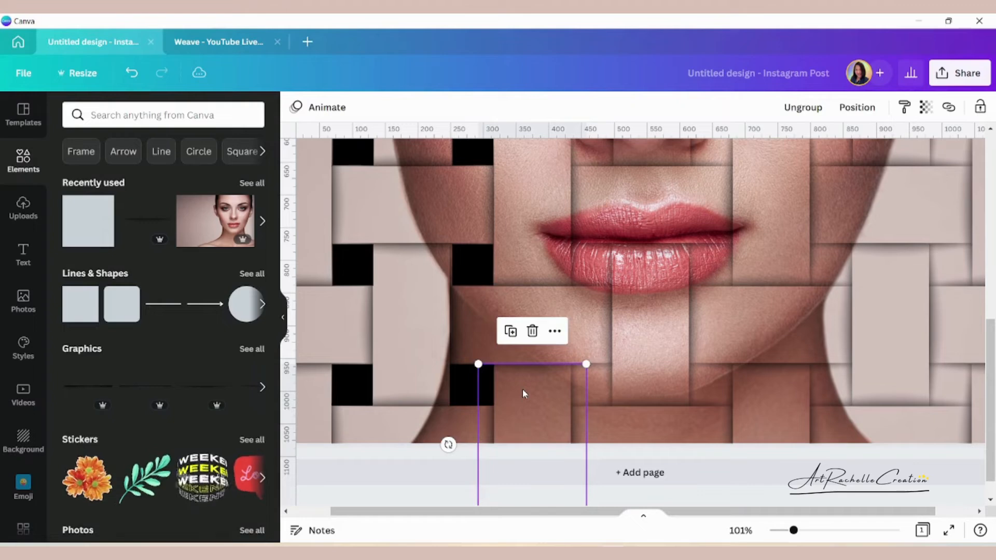
left_click(473, 385)
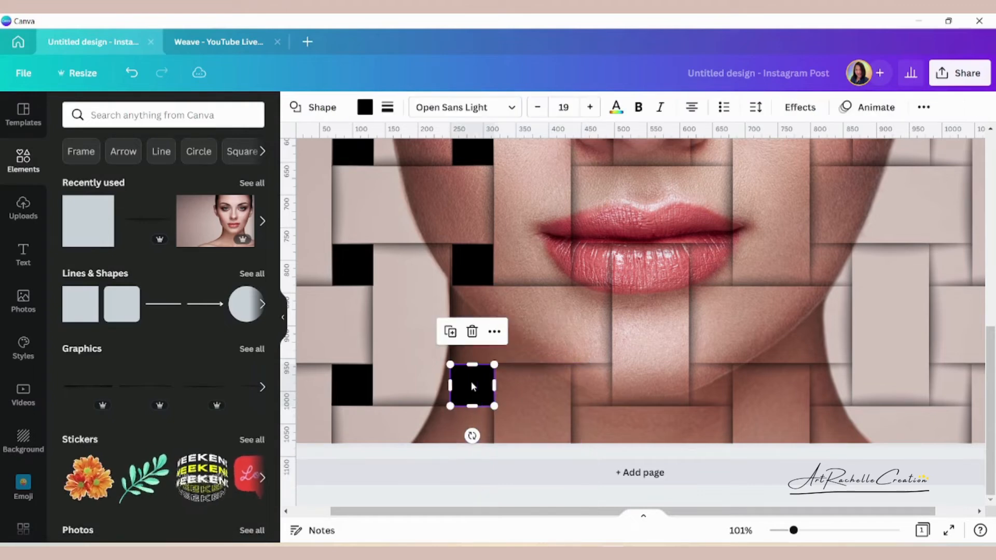
Step: Delete the other five black squares of the second column, keeping only the lowest one
left_click(774, 531)
left_click(675, 343)
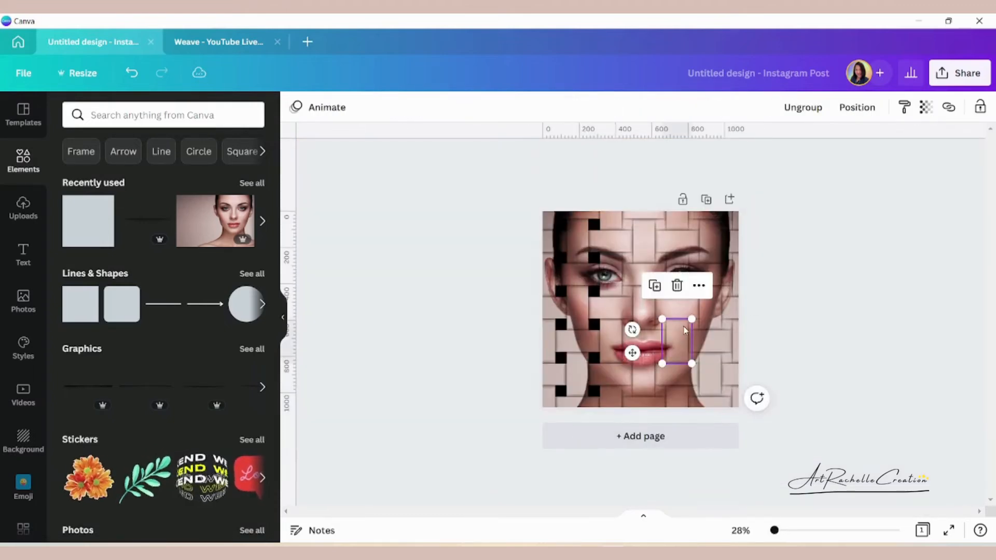
left_click(595, 357)
left_click_drag(597, 353, 594, 390)
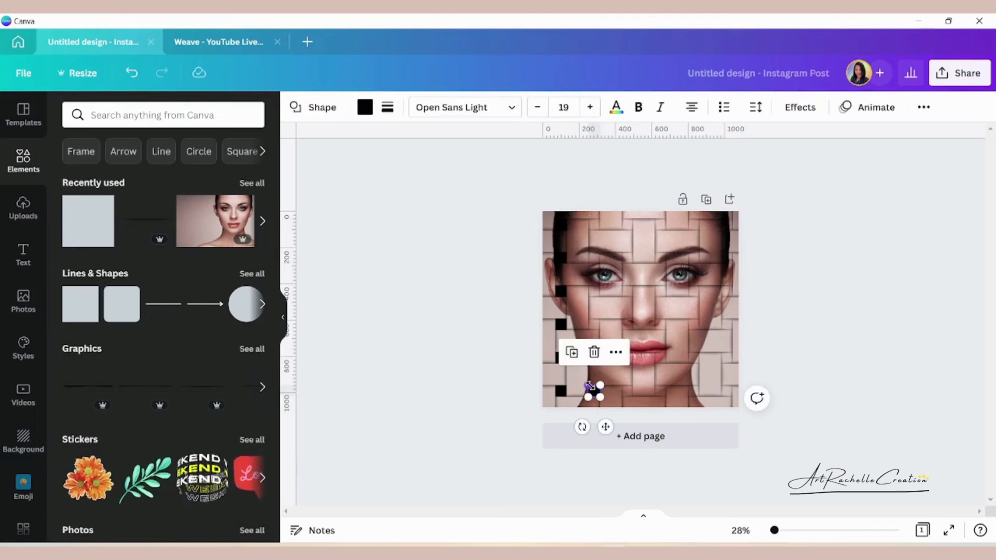
Step: Duplicate the remaining black square and place the copies in the five weave gaps straight above it
left_click_drag(605, 428, 609, 261)
key("ctrl+d")
key("ctrl+d")
key("ctrl+d")
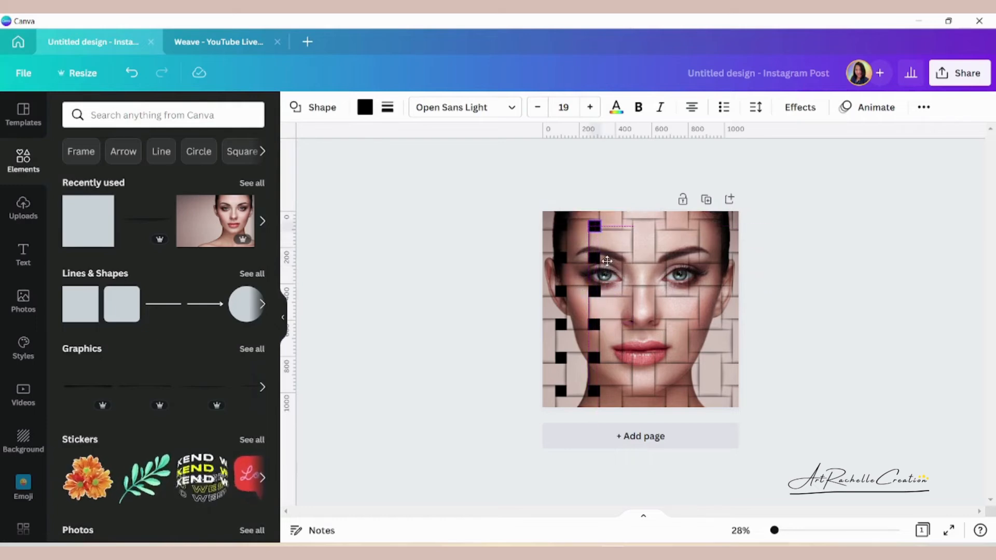
left_click_drag(608, 261, 608, 261)
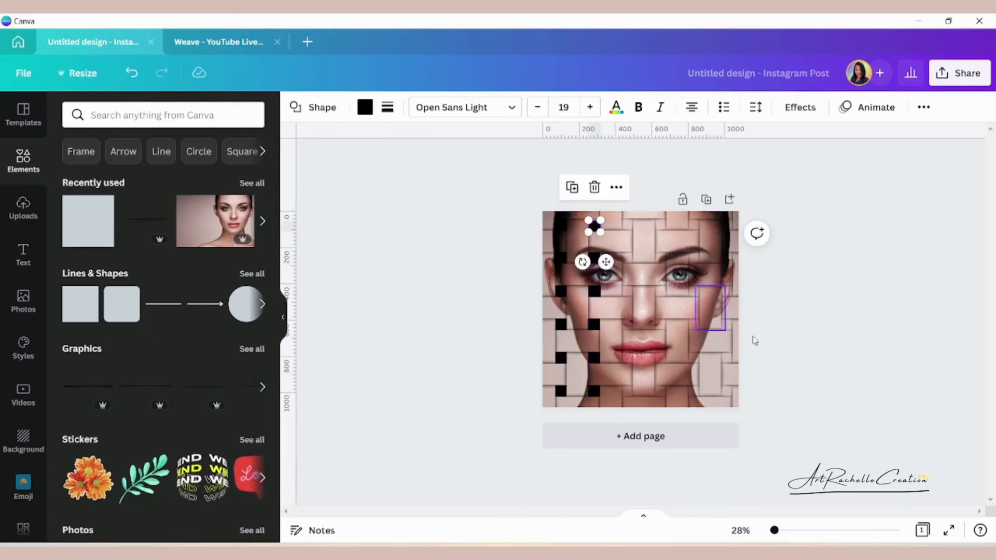
Step: Fit the second column's top black square precisely into its weave gap on the forehead
left_click(776, 461)
left_click(801, 531)
scroll(643, 390, "up", 5)
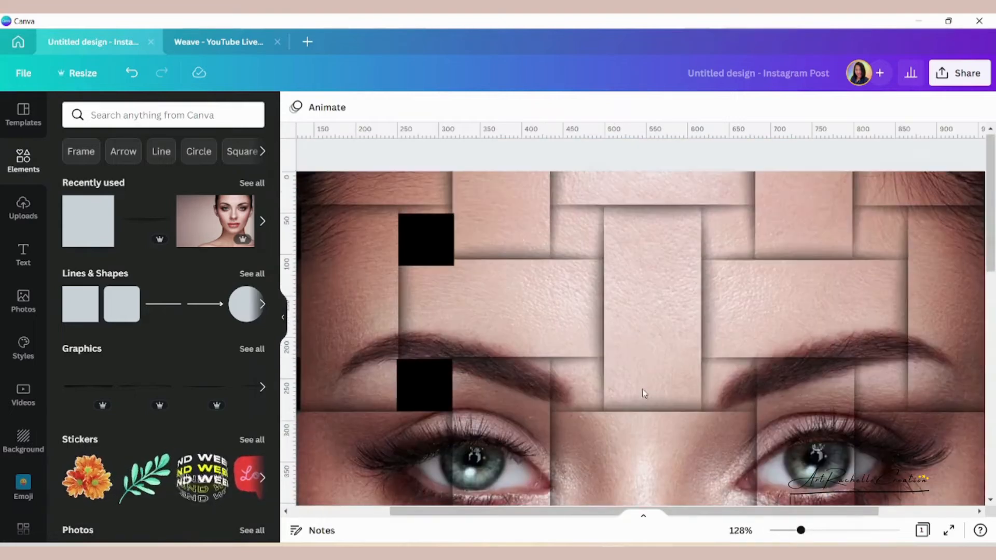
left_click_drag(428, 239, 451, 233)
left_click(485, 239)
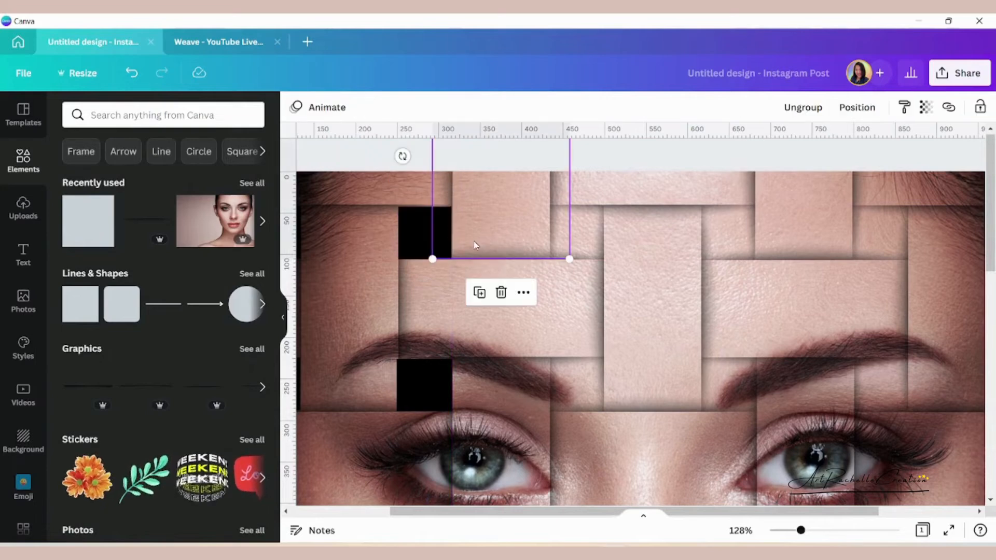
left_click(429, 238)
key("Up")
key("Up")
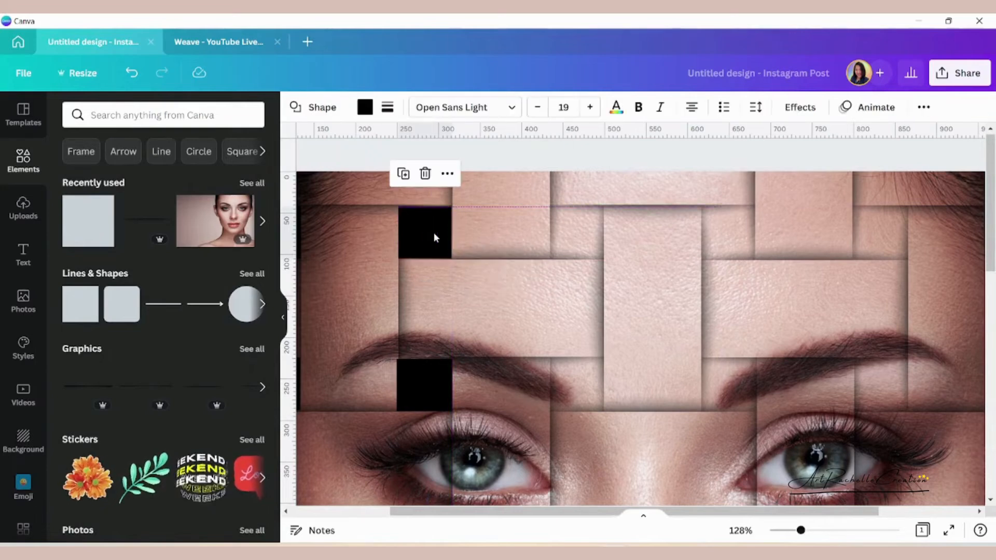
left_click(461, 254)
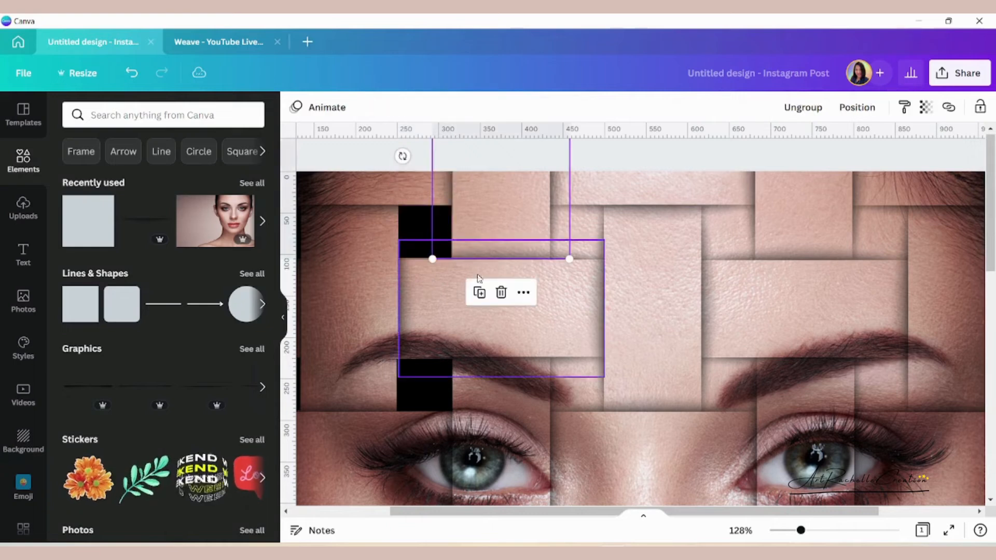
Step: Stretch the bottom edge of the second column's top black square down to the strip below, making it 64 by 65
left_click(425, 226)
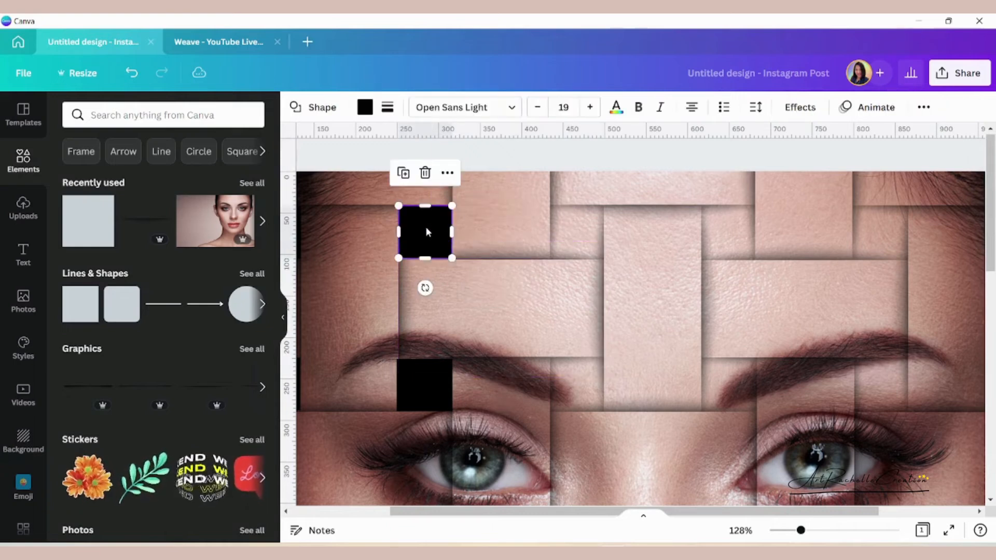
left_click_drag(426, 257, 425, 257)
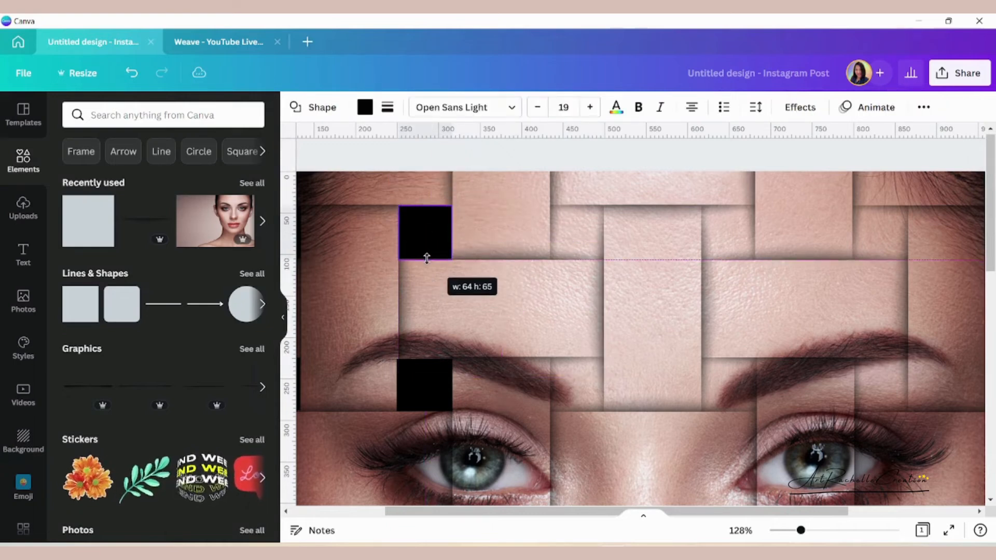
left_click(529, 289)
Step: Fit the second column's eyebrow and under-eye black squares precisely into their weave gaps
scroll(532, 359, "down", 3)
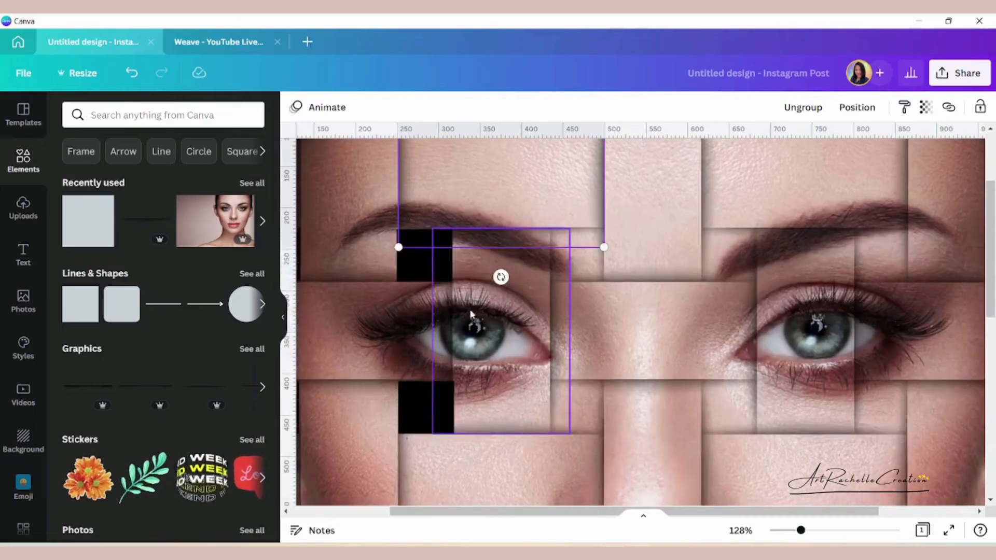
left_click(431, 263)
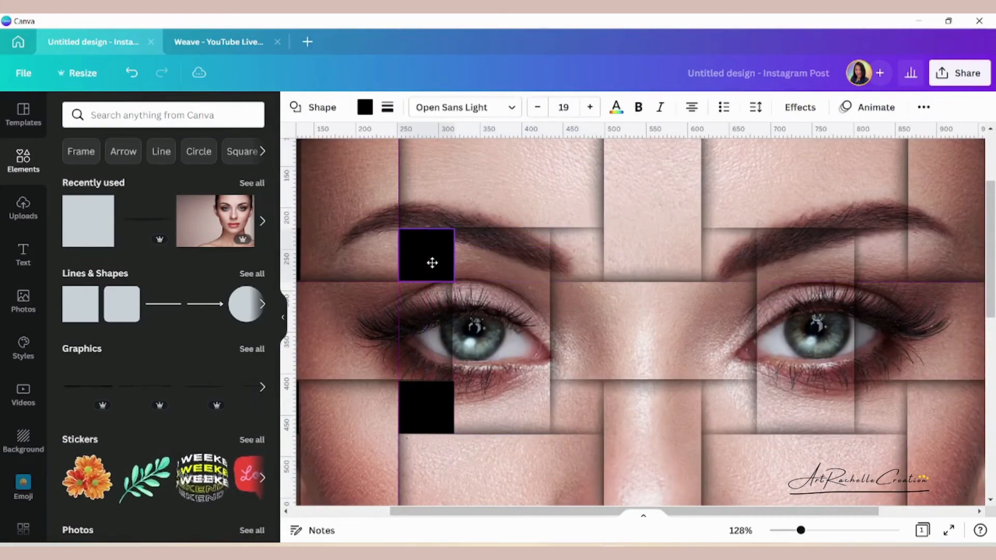
left_click_drag(432, 263, 453, 278)
left_click(500, 247)
left_click(443, 252)
scroll(528, 287, "down", 3)
left_click(446, 282)
scroll(431, 247, "down", 4)
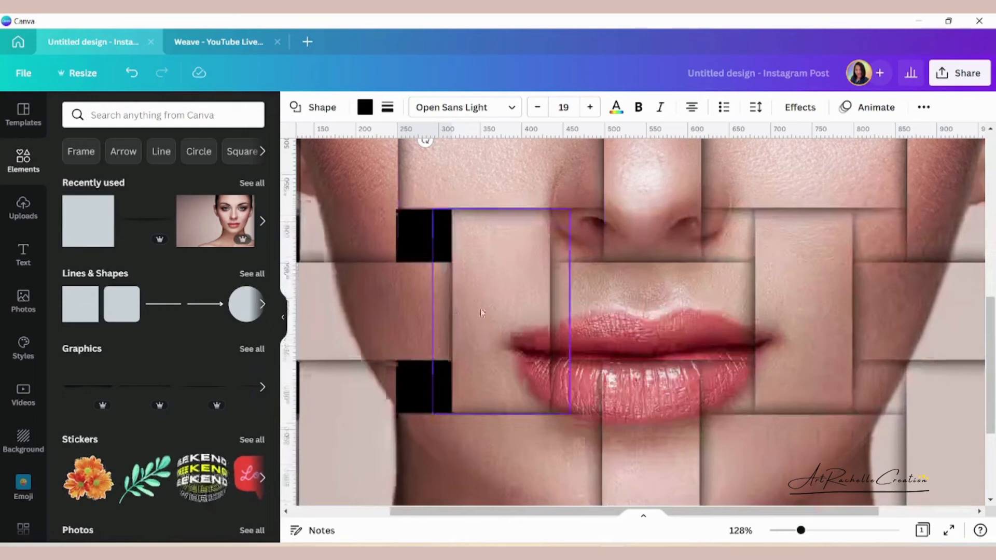
Step: Fit the second column's three lower black squares, from nose level down to the neck, into their weave gaps
left_click(431, 243)
left_click_drag(418, 240, 448, 256)
left_click(490, 249)
scroll(494, 262, "down", 3)
left_click(437, 254)
left_click(488, 259)
scroll(489, 260, "down", 1)
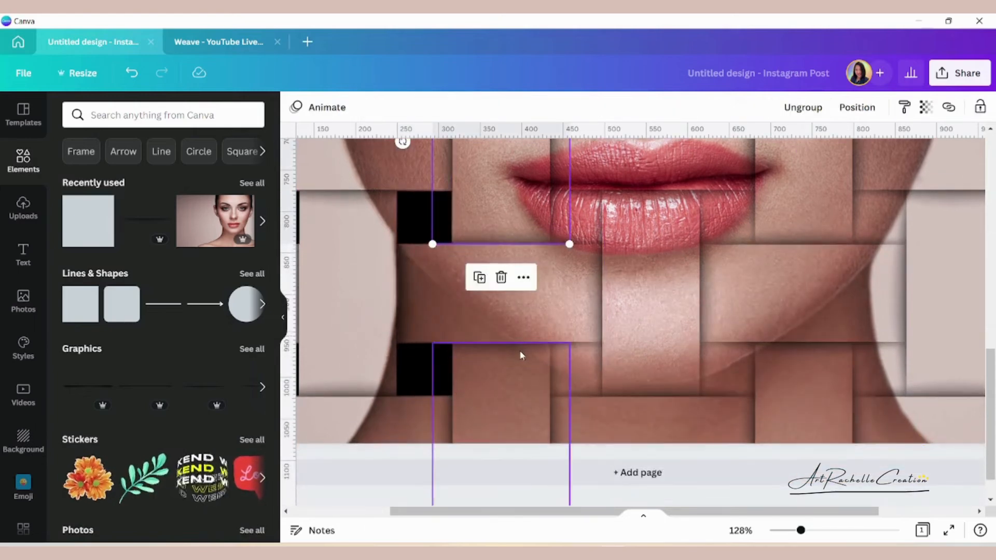
left_click(424, 370)
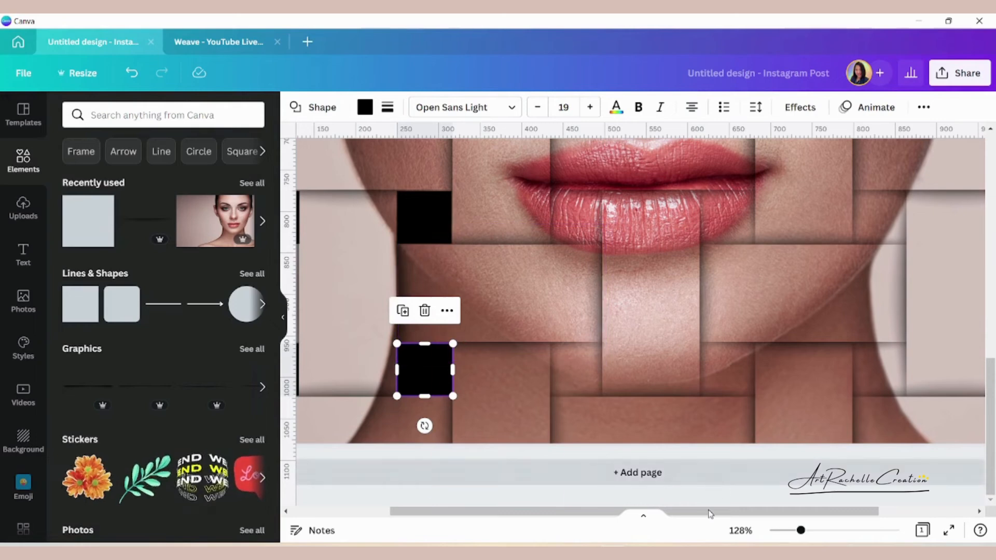
Step: Duplicate all six black squares of the second column together and place the copies over the third column's weave gaps
left_click(778, 530)
scroll(679, 393, "up", 1)
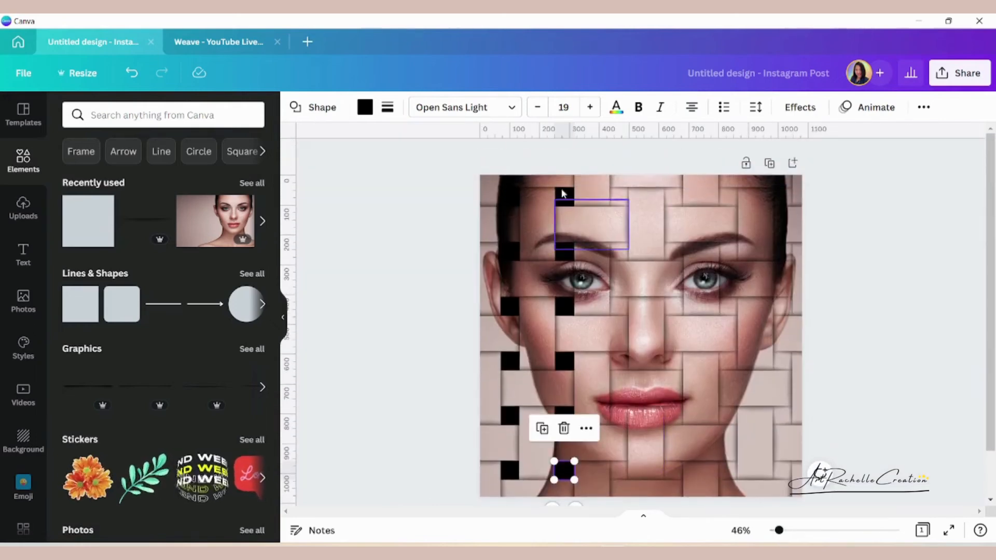
left_click(564, 197)
left_click(565, 251, "shift")
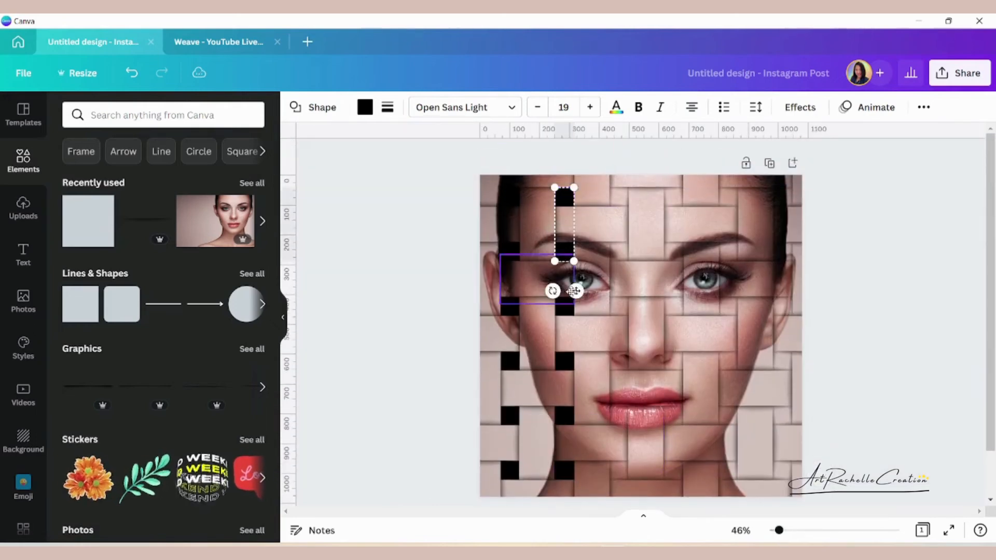
left_click(566, 307, "shift")
left_click(566, 362, "shift")
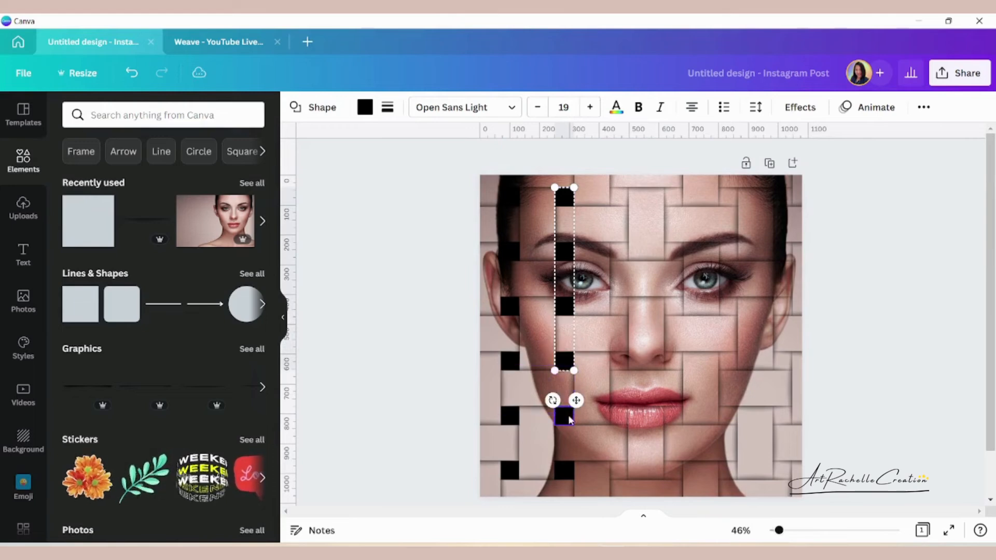
left_click(566, 416, "shift")
left_click(565, 471, "shift")
scroll(646, 452, "down", 1)
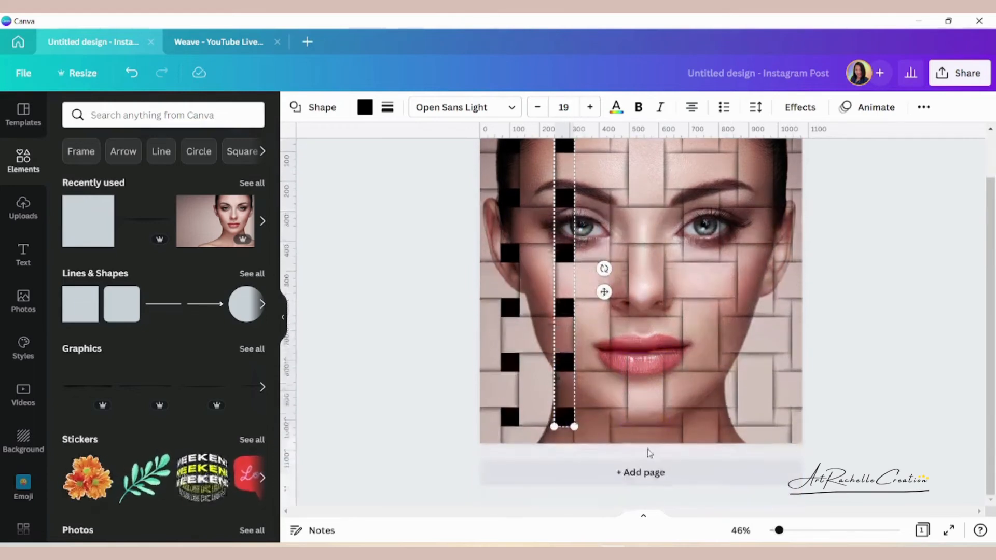
key("ctrl+d")
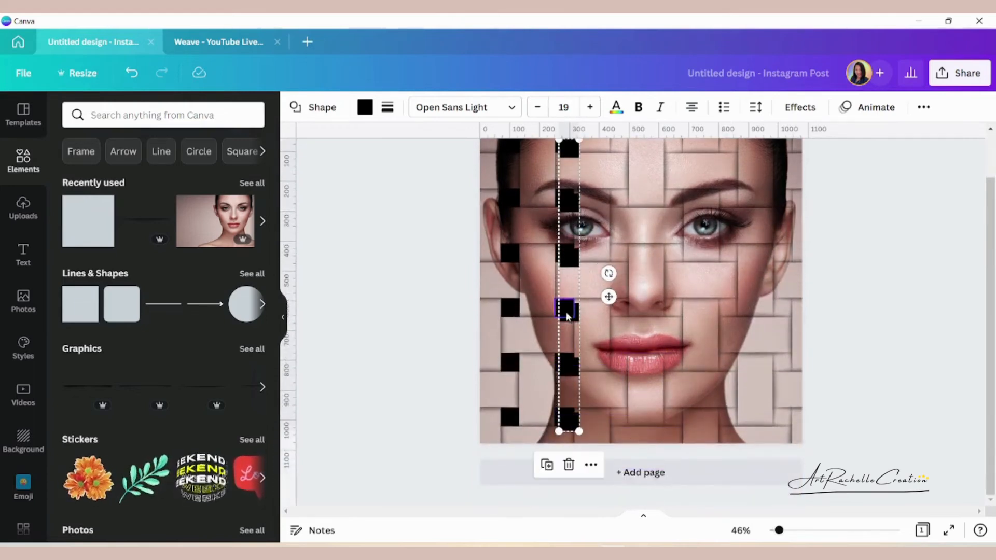
left_click_drag(587, 308, 620, 302)
scroll(709, 367, "up", 2)
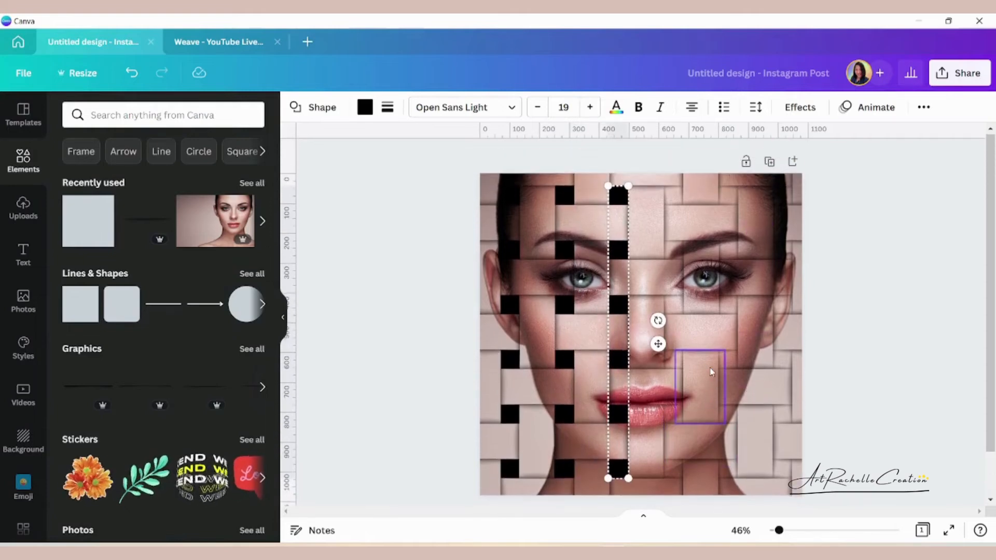
Step: Align the third column's under-eye, forehead and eyebrow black squares with their weave gaps
left_click(798, 532)
left_click(749, 435)
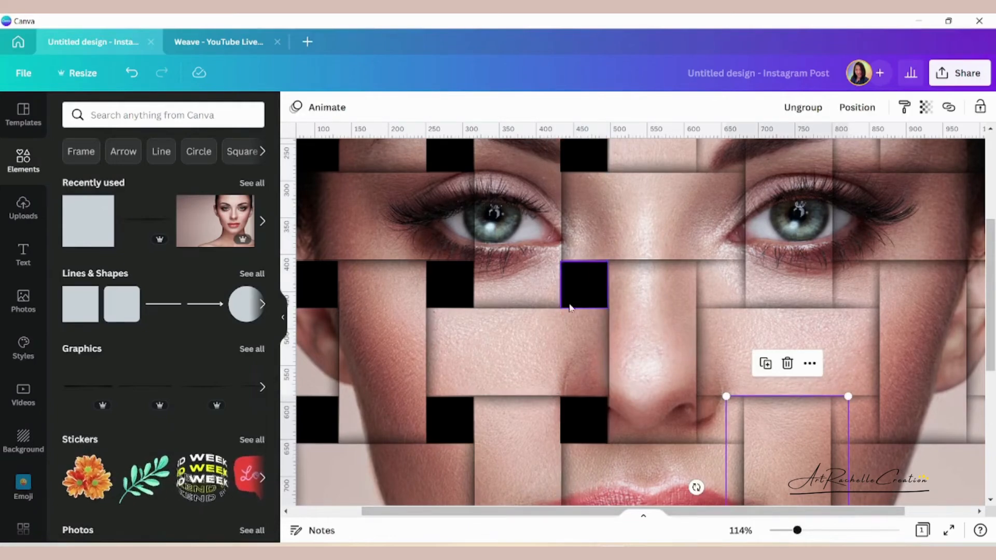
left_click(580, 286)
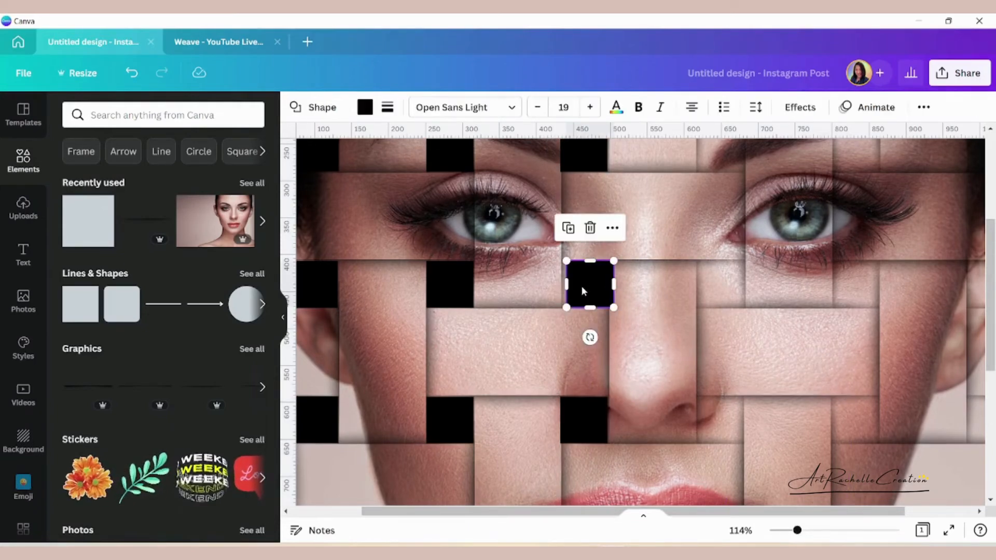
left_click_drag(581, 285, 579, 286)
scroll(592, 260, "up", 5)
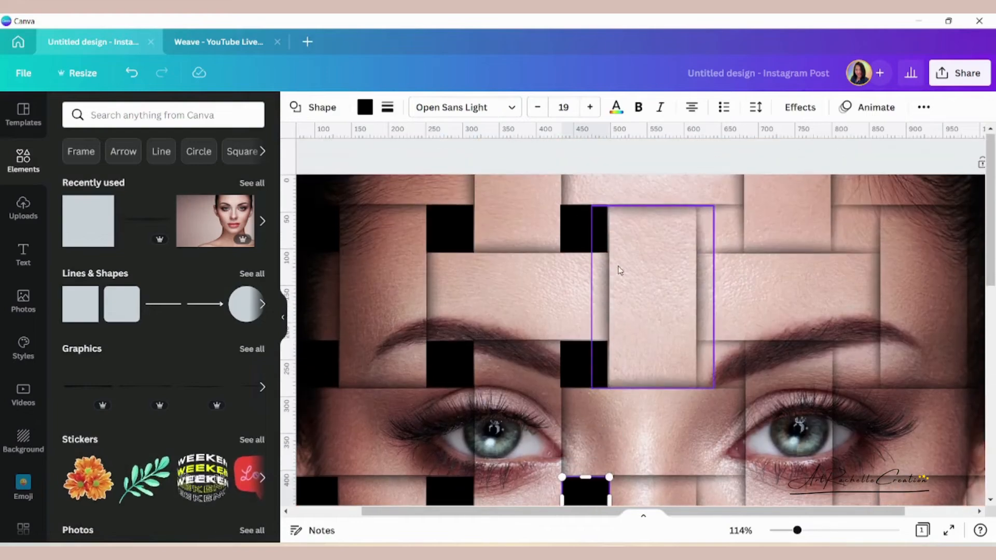
left_click_drag(590, 222, 592, 218)
left_click(590, 365)
left_click_drag(593, 366, 593, 366)
Step: Fit the third column's three lower black squares, beside the nose, at the mouth and on the neck, into their gaps
scroll(653, 404, "down", 4)
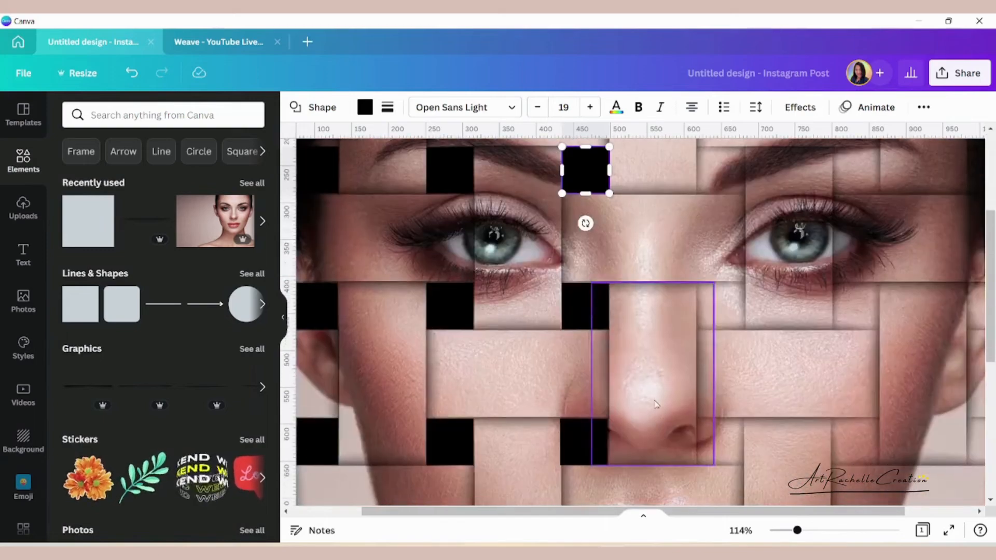
scroll(695, 375, "down", 3)
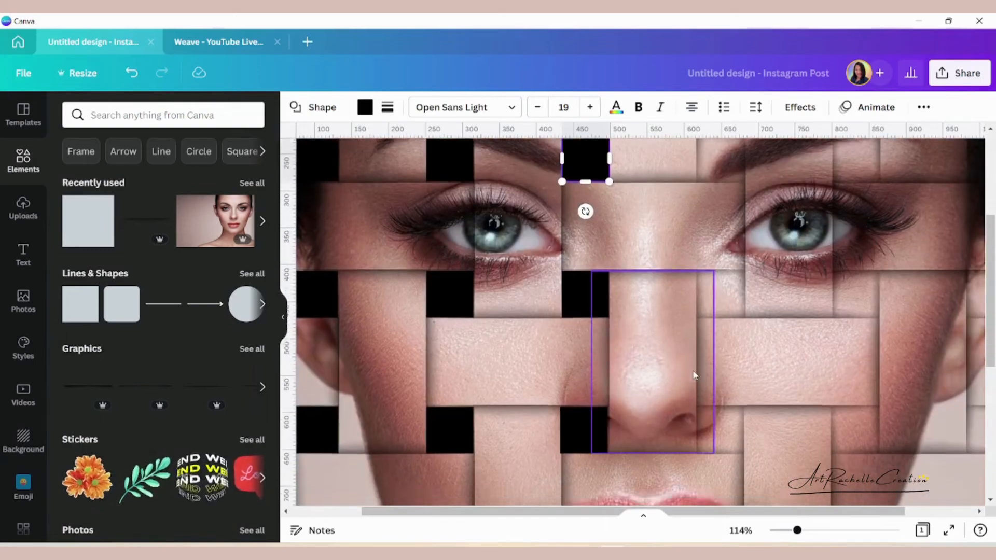
left_click(583, 322)
left_click_drag(583, 318, 606, 319)
scroll(586, 322, "down", 3)
left_click(586, 322)
scroll(595, 386, "down", 2)
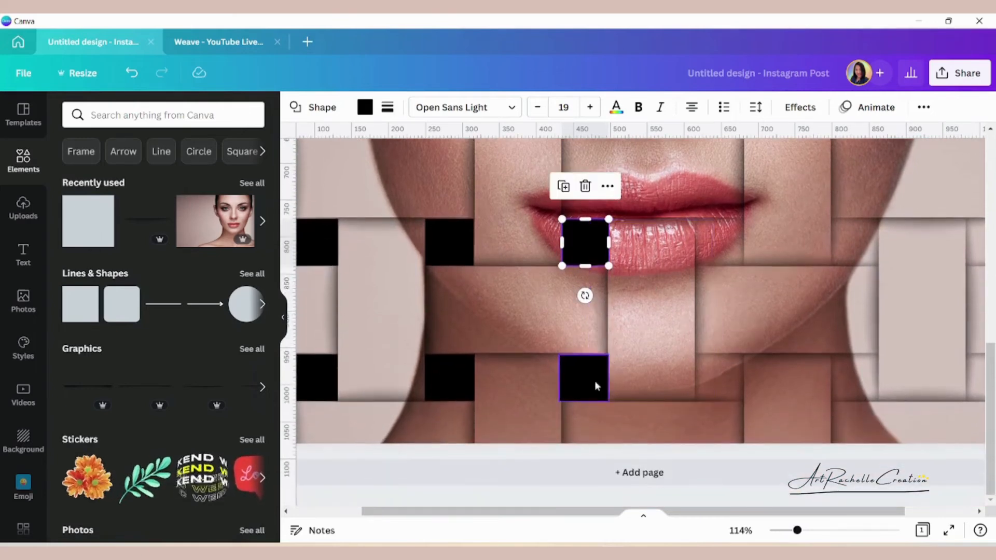
left_click_drag(596, 387, 605, 375)
left_click(653, 381)
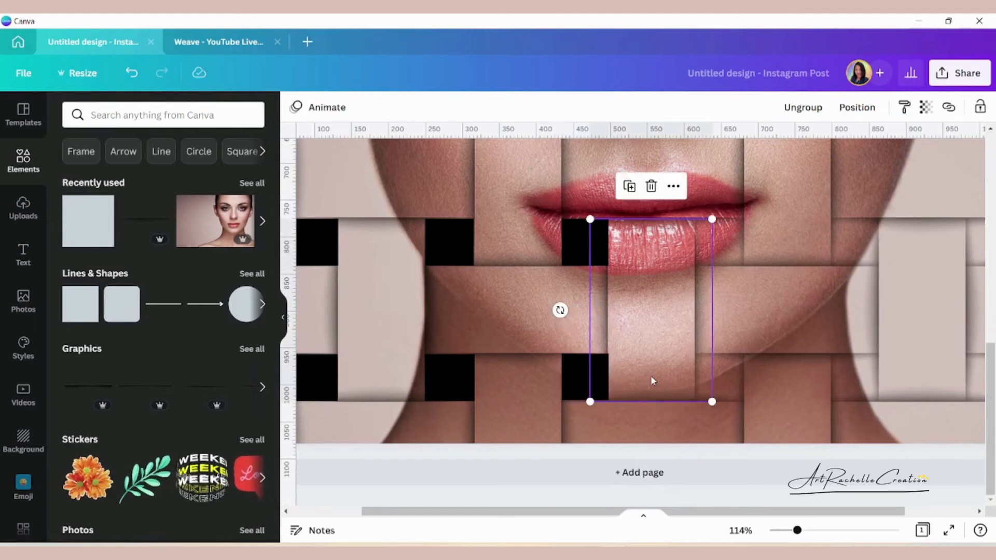
left_click(680, 425)
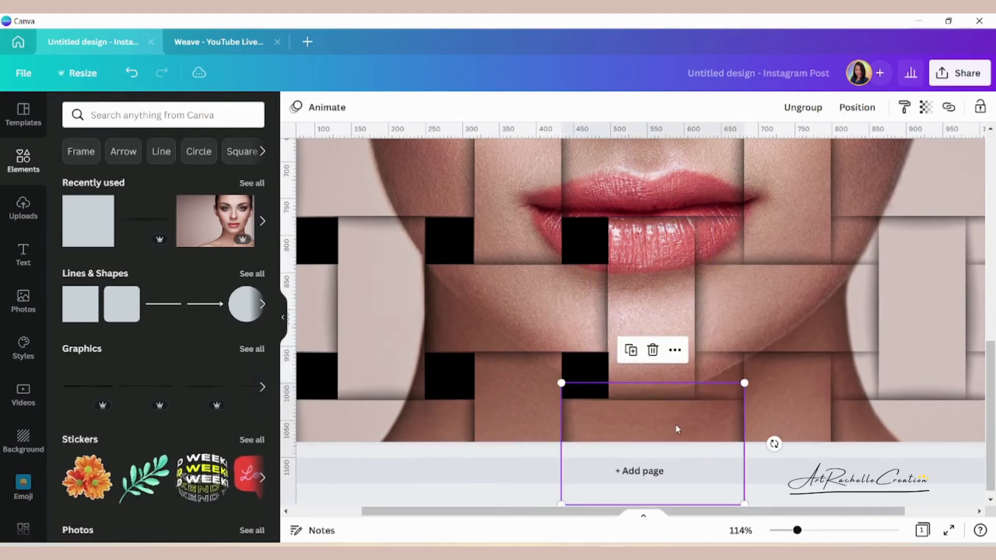
left_click(596, 375)
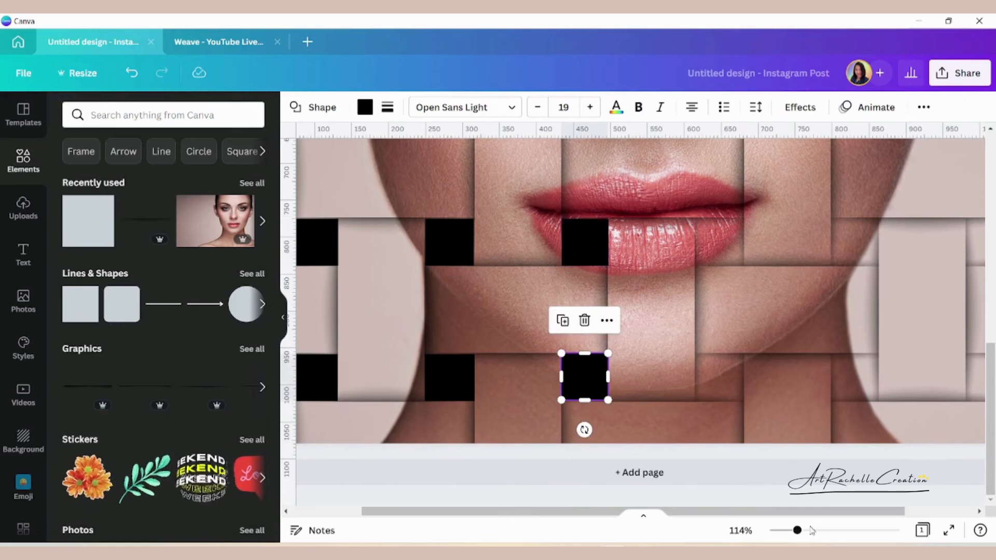
Step: Duplicate all six black squares of the third column together and place the copies over the fourth column's weave gaps
left_click(776, 533)
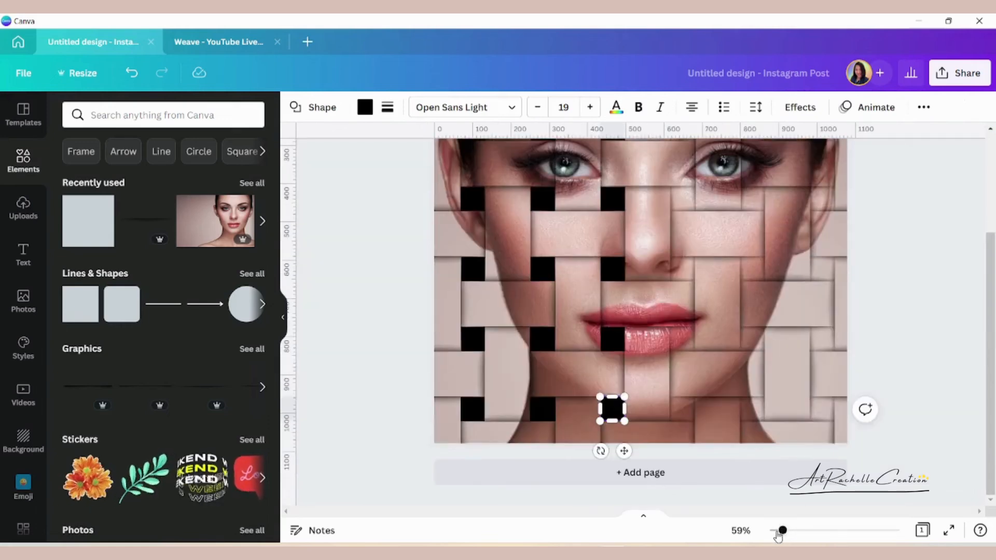
left_click(622, 206)
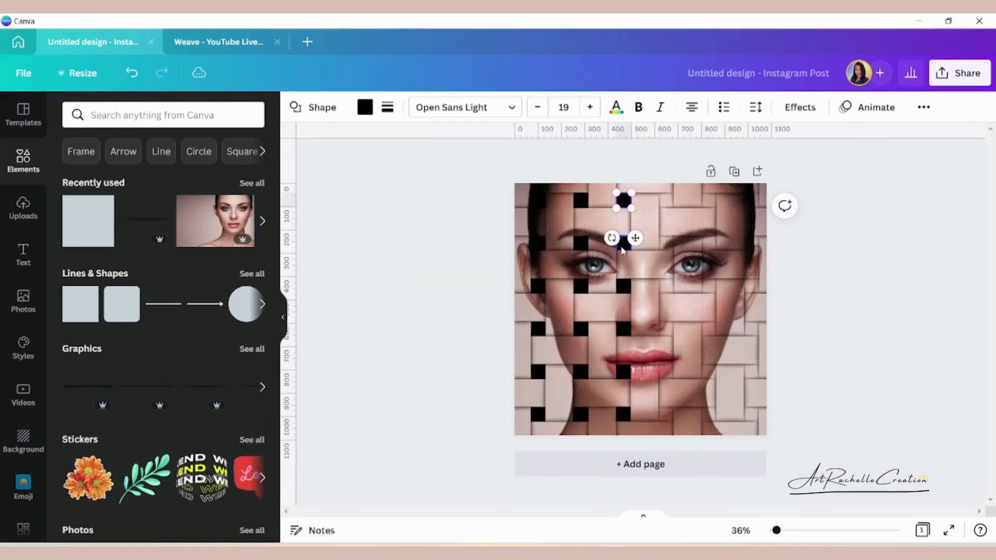
left_click(623, 244, "shift")
left_click(624, 287, "shift")
left_click(627, 330, "shift")
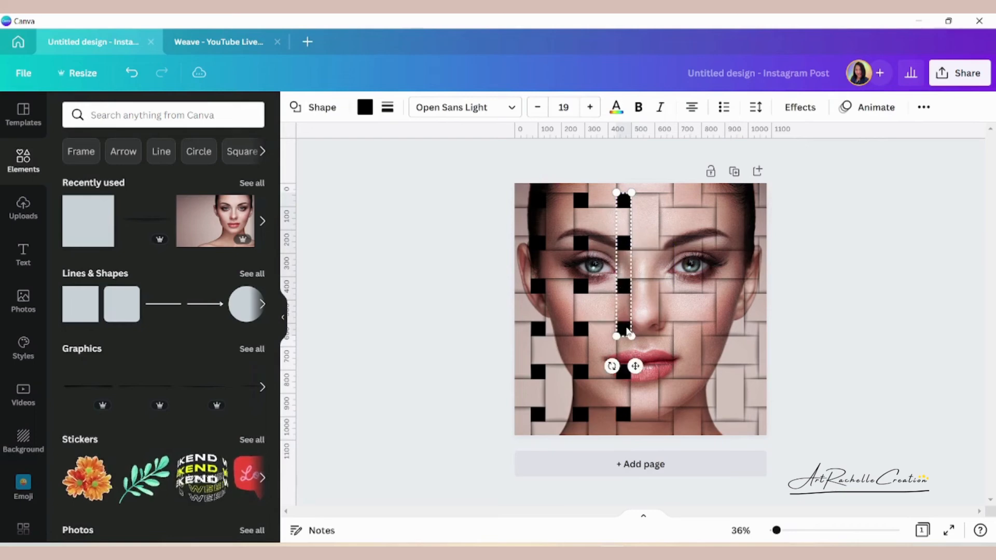
left_click(625, 373, "shift")
left_click(623, 415, "shift")
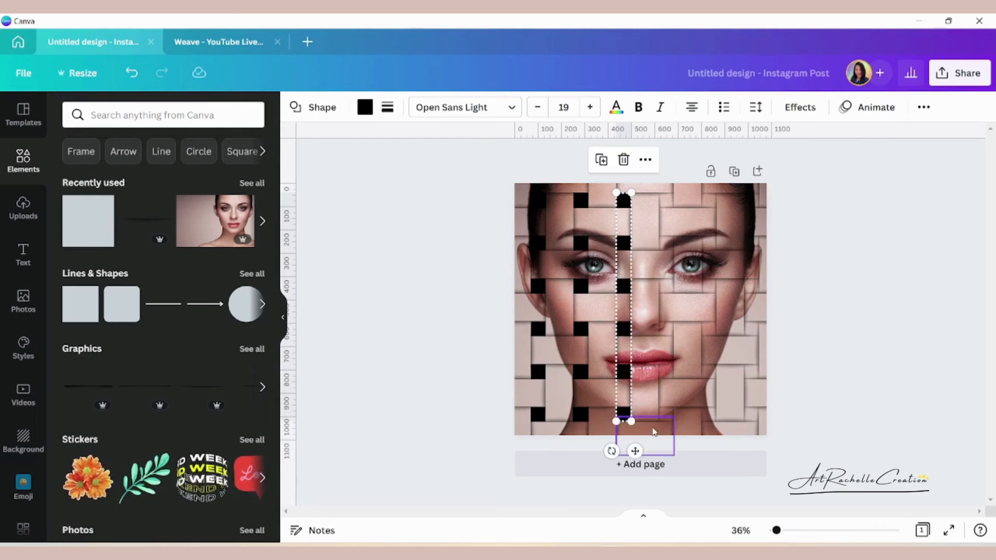
key("ctrl+d")
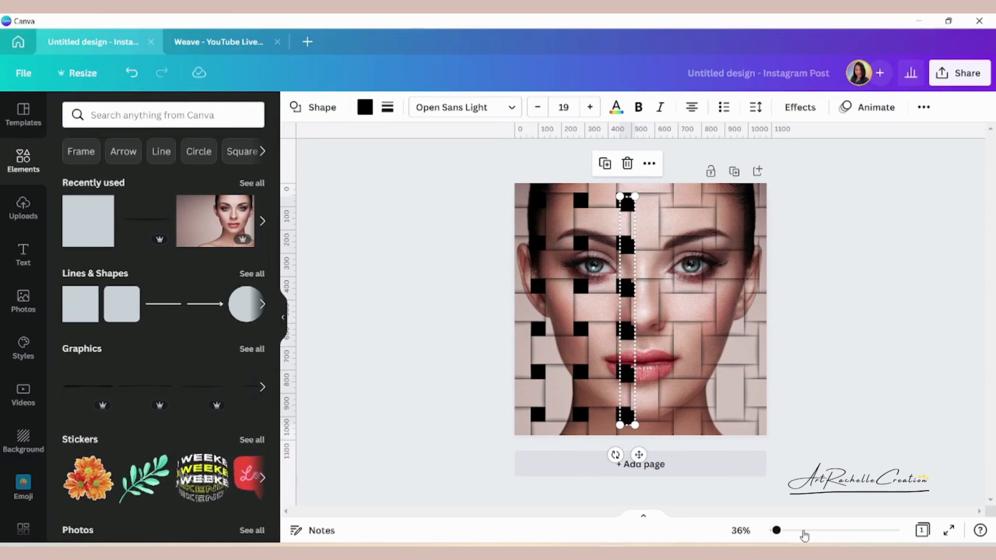
left_click(804, 536)
left_click_drag(596, 218, 742, 207)
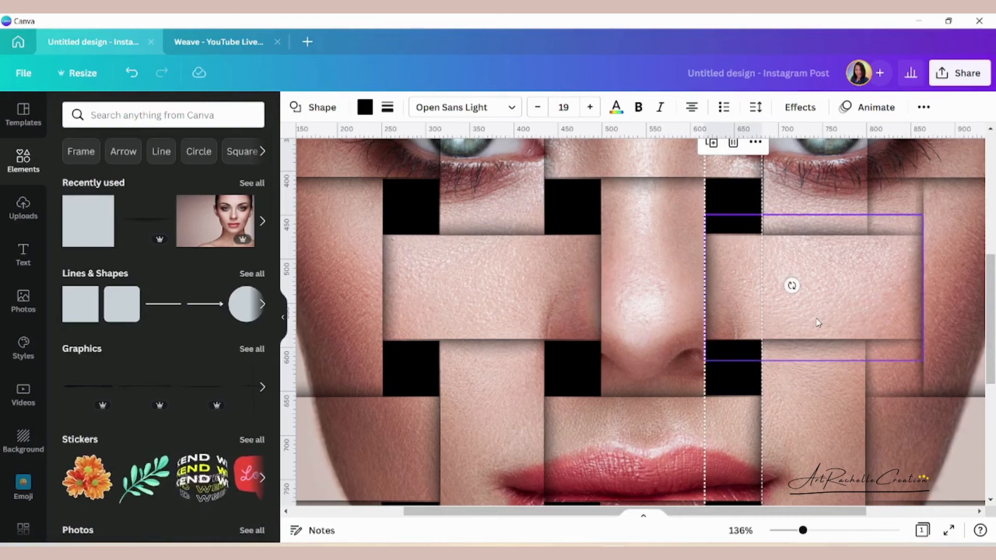
Step: Nudge the fourth column's six black squares together to line up with the weave gaps and deselect them
scroll(819, 323, "down", 3)
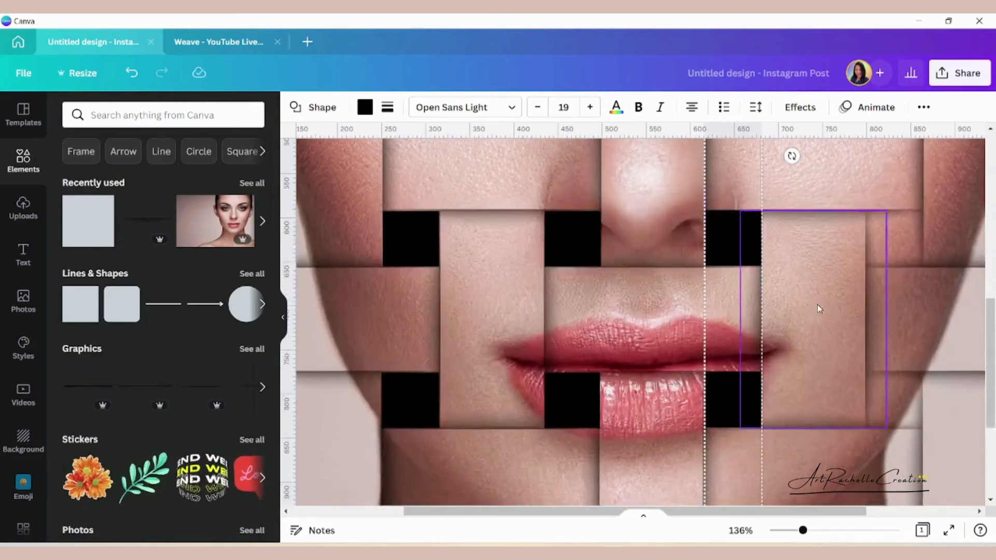
scroll(818, 309, "down", 4)
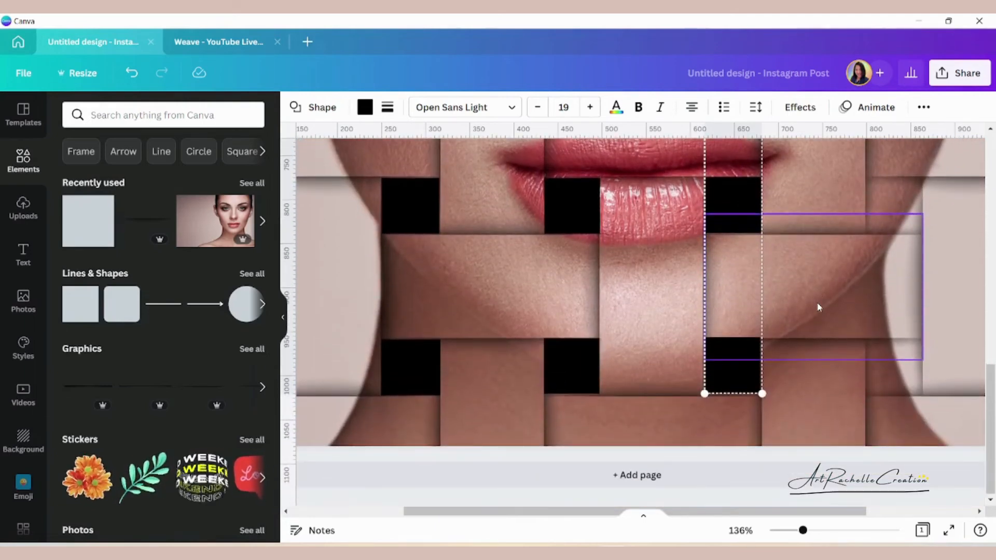
key("Escape")
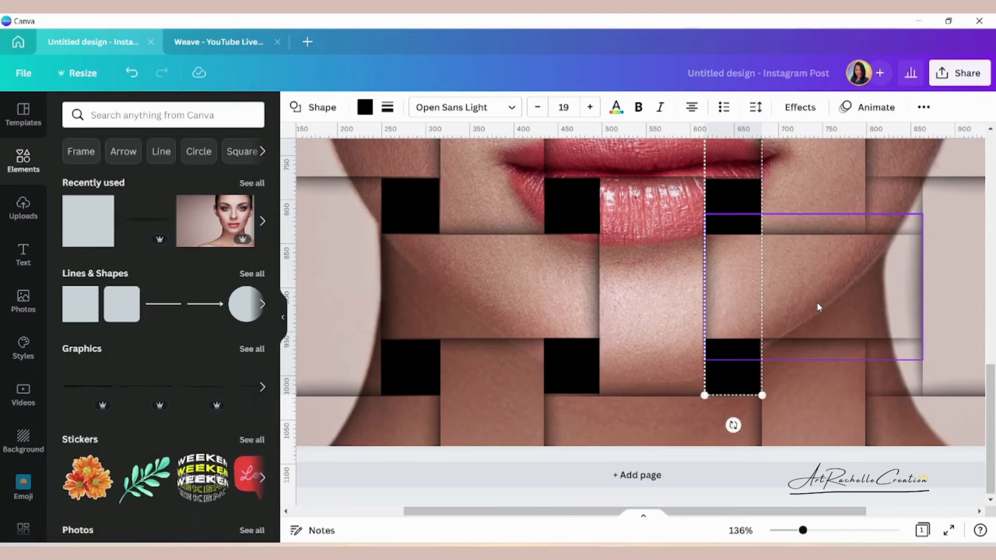
key("Right")
left_click(819, 307)
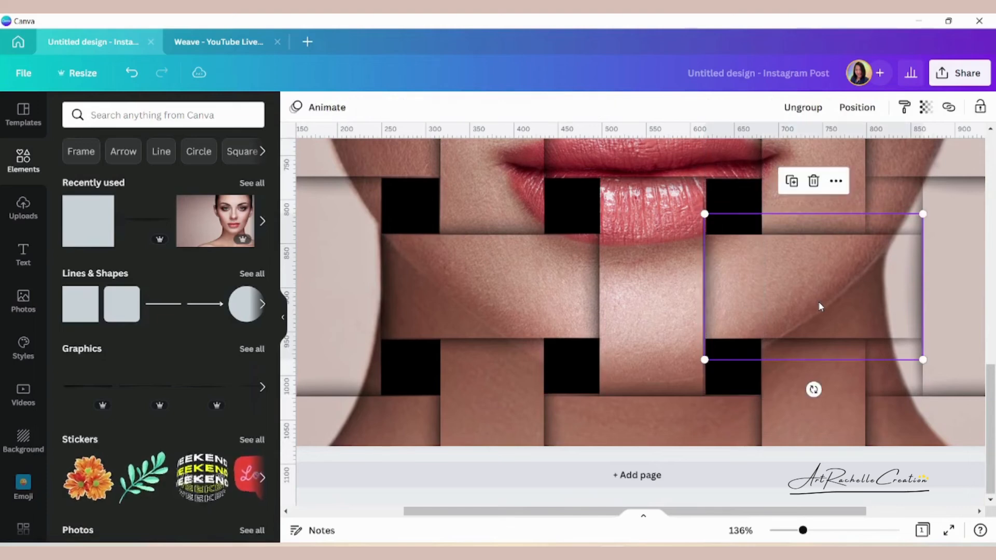
left_click(865, 414)
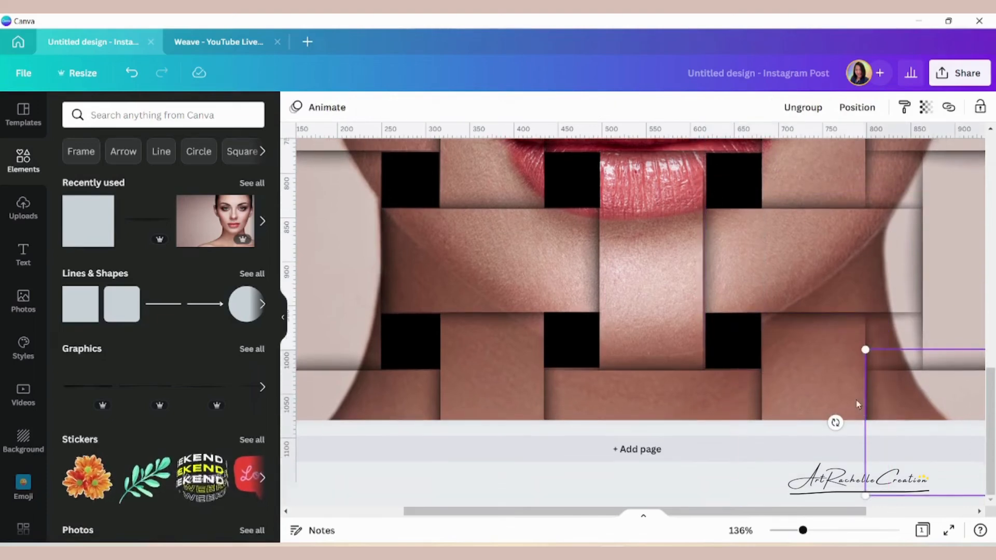
Step: Widen the fourth column's neck and mouth-level black squares slightly so their sides cover the weave gaps
left_click(735, 343)
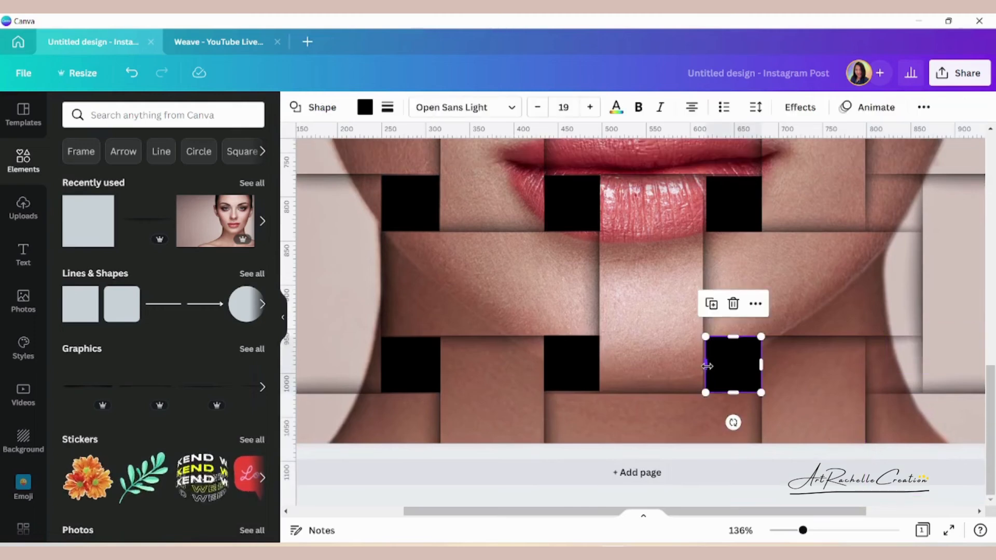
left_click_drag(706, 365, 704, 365)
scroll(734, 304, "up", 1)
left_click(733, 277)
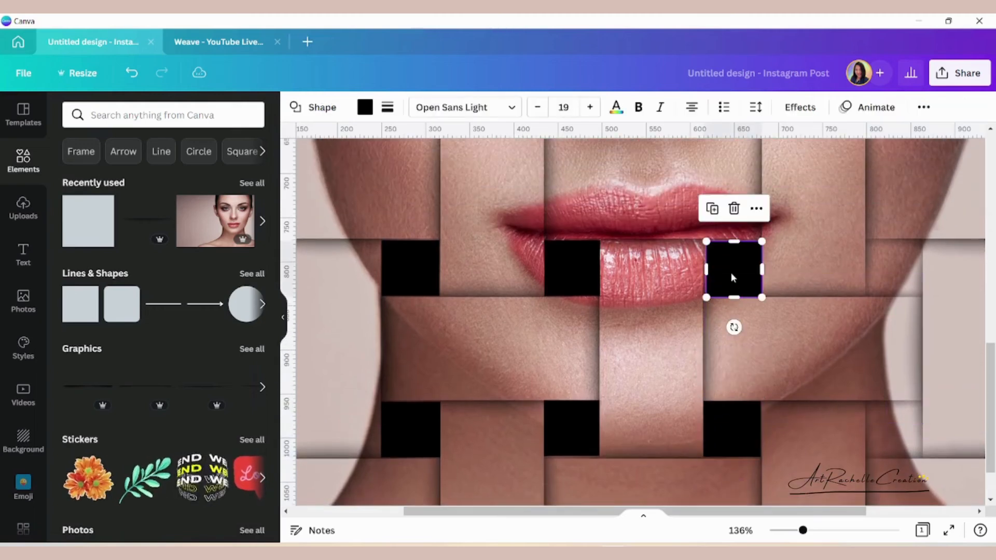
left_click_drag(749, 270, 704, 268)
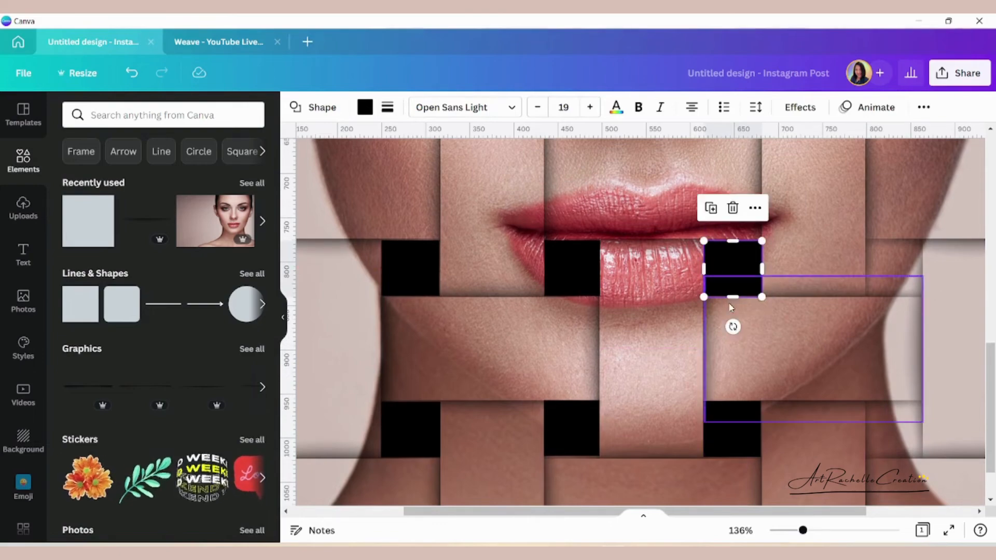
Step: Align the fourth column's black squares beside the nose and under the eye with their weave gaps
scroll(729, 303, "up", 2)
scroll(729, 303, "up", 2)
left_click(736, 362)
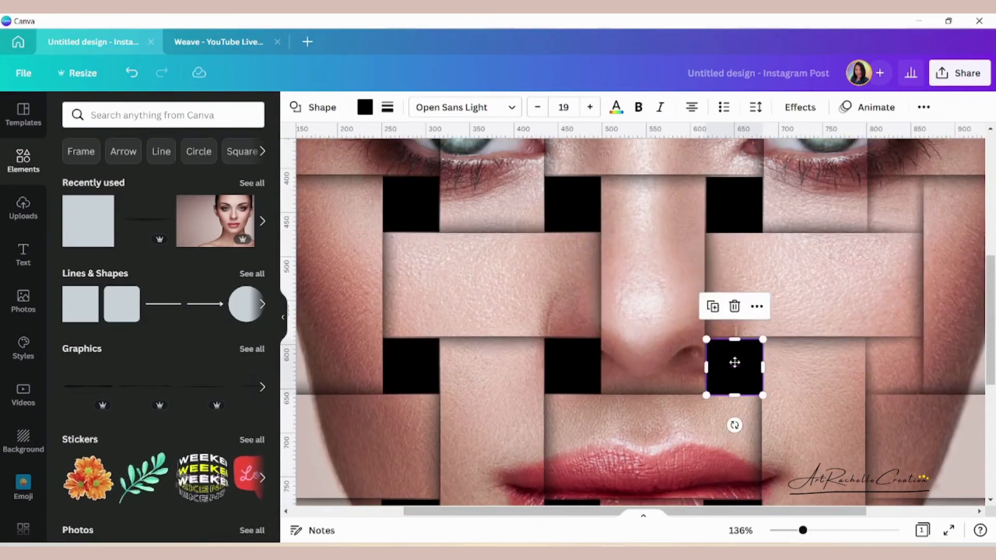
left_click_drag(737, 362, 736, 362)
left_click(829, 378)
scroll(832, 382, "up", 2)
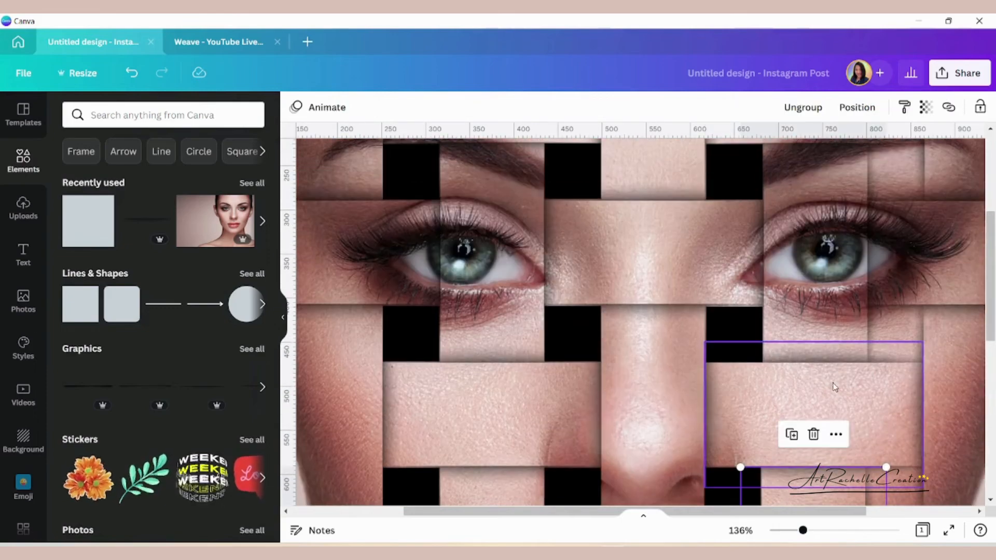
left_click(746, 326)
left_click_drag(746, 323, 747, 323)
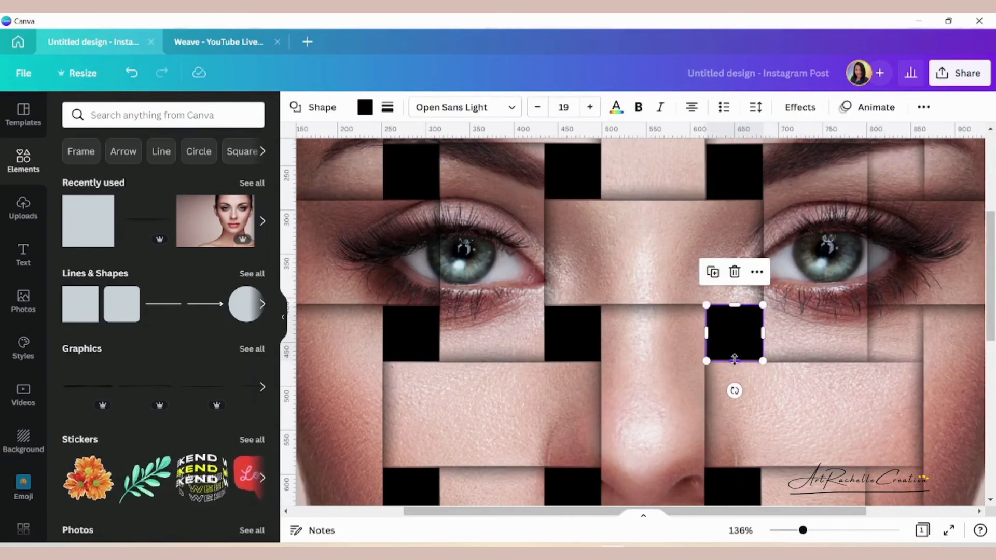
left_click_drag(735, 362, 735, 363)
left_click(833, 363)
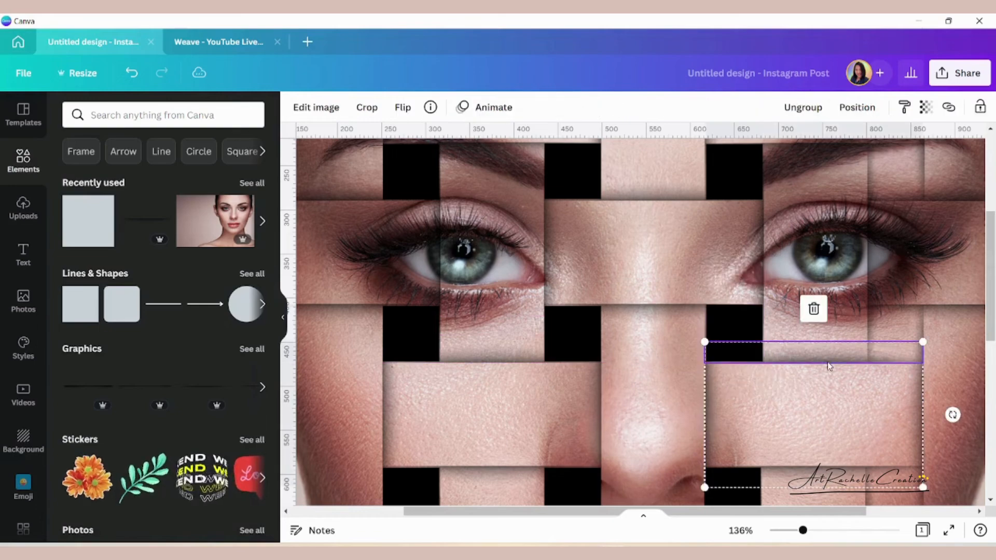
Step: Fit the fourth column's eyebrow and forehead black squares into their weave gaps
scroll(822, 353, "up", 4)
left_click(747, 397)
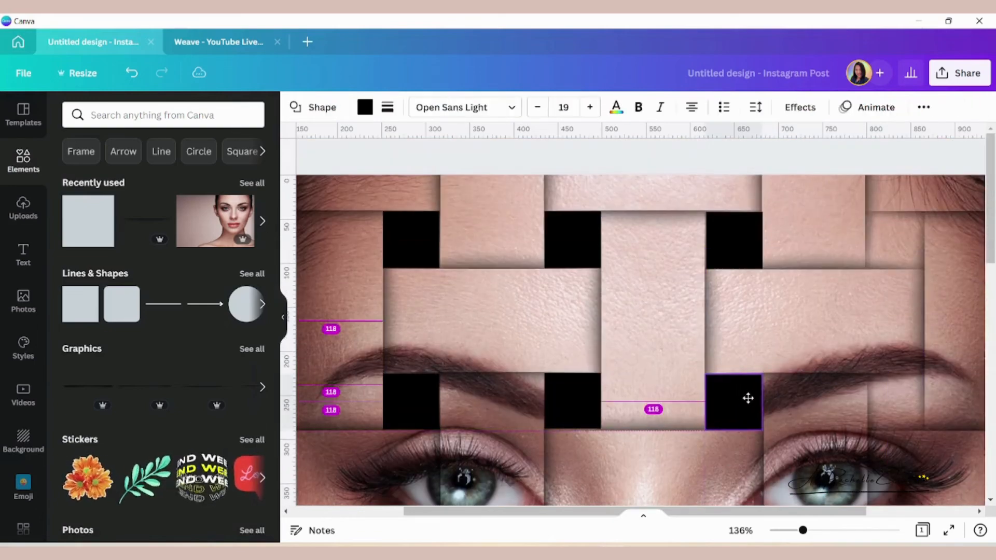
left_click_drag(749, 397, 761, 240)
left_click(810, 294)
left_click(733, 239)
left_click(749, 236)
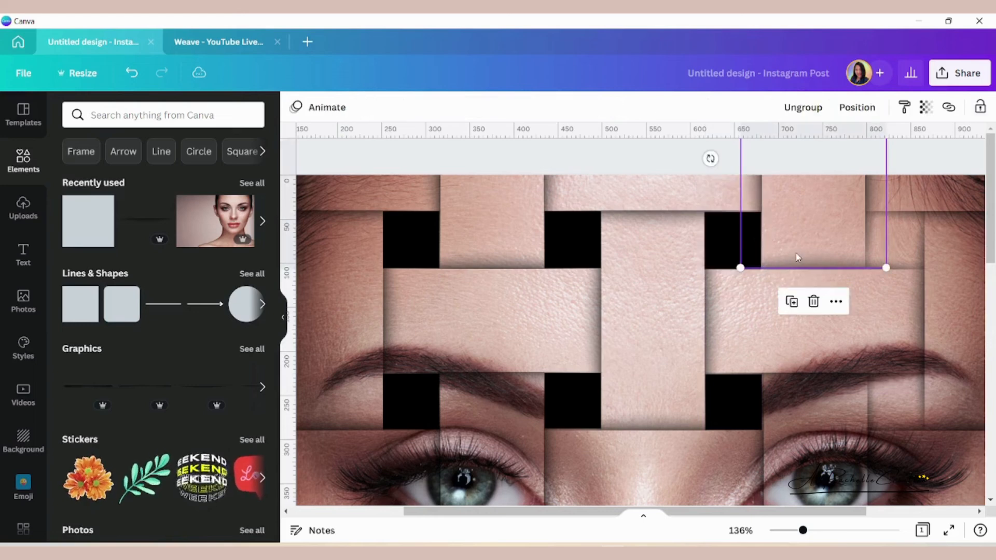
Step: Duplicate the fourth column's forehead square and fill the fifth column's forehead and eyebrow gaps with the copies
left_click(748, 232)
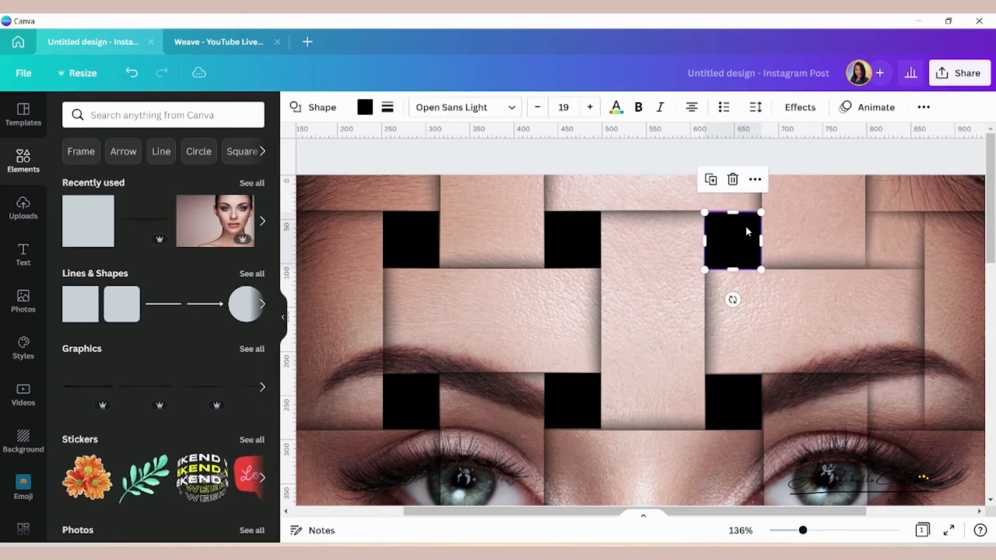
key("ctrl+d")
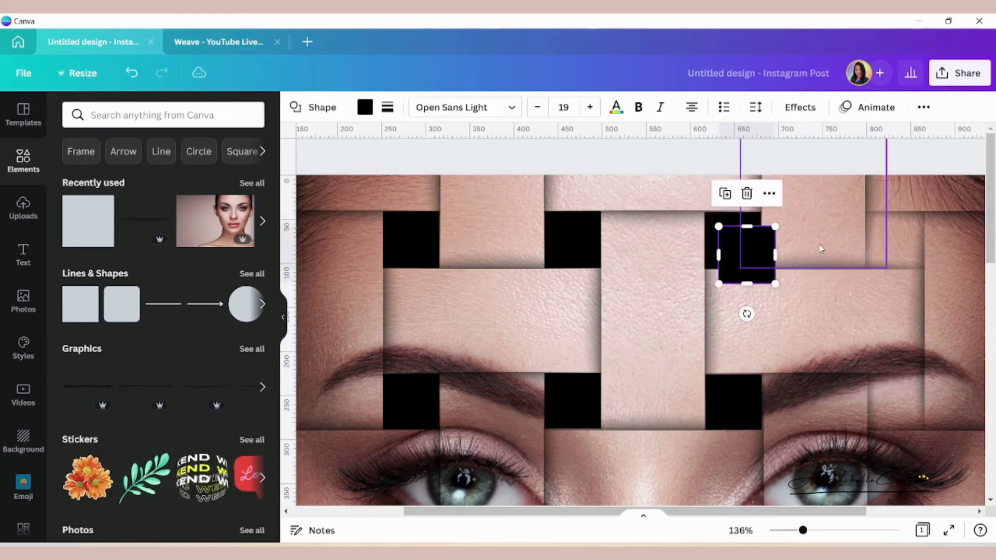
left_click_drag(741, 248, 902, 400)
key("ctrl+d")
left_click(952, 384)
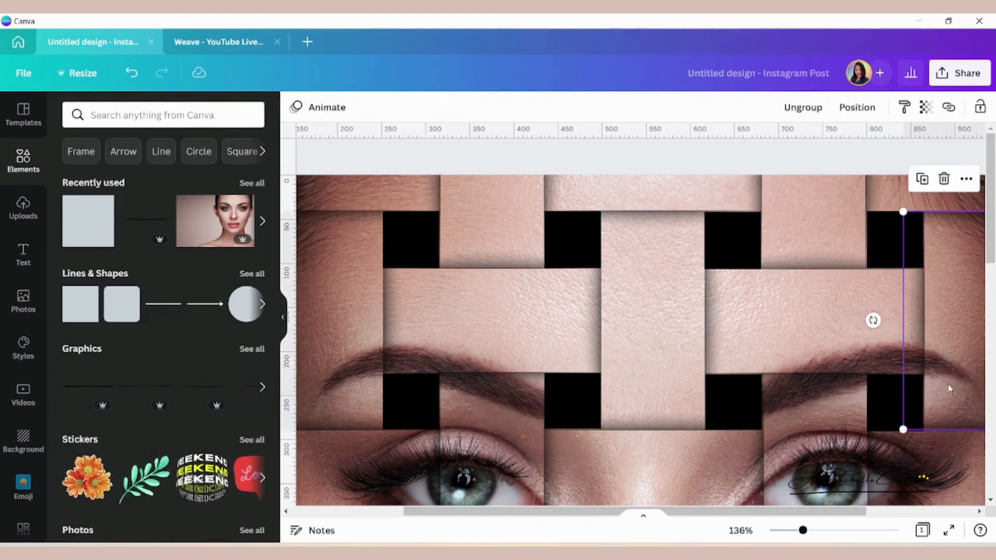
scroll(953, 388, "down", 3)
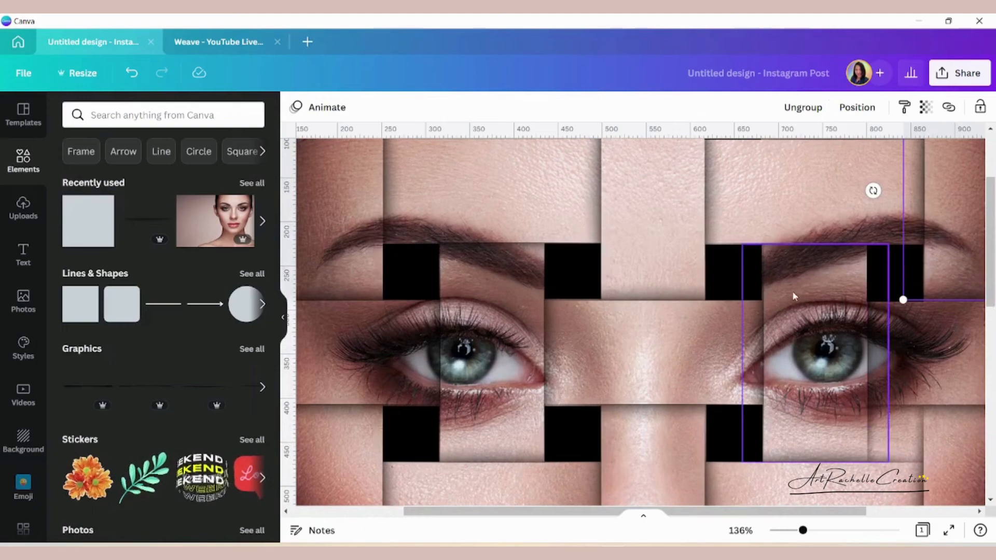
left_click_drag(884, 271, 886, 271)
Step: Paste a copy of the black square and place it over the fifth column's under-eye gap
scroll(903, 312, "down", 3)
scroll(900, 296, "up", 1)
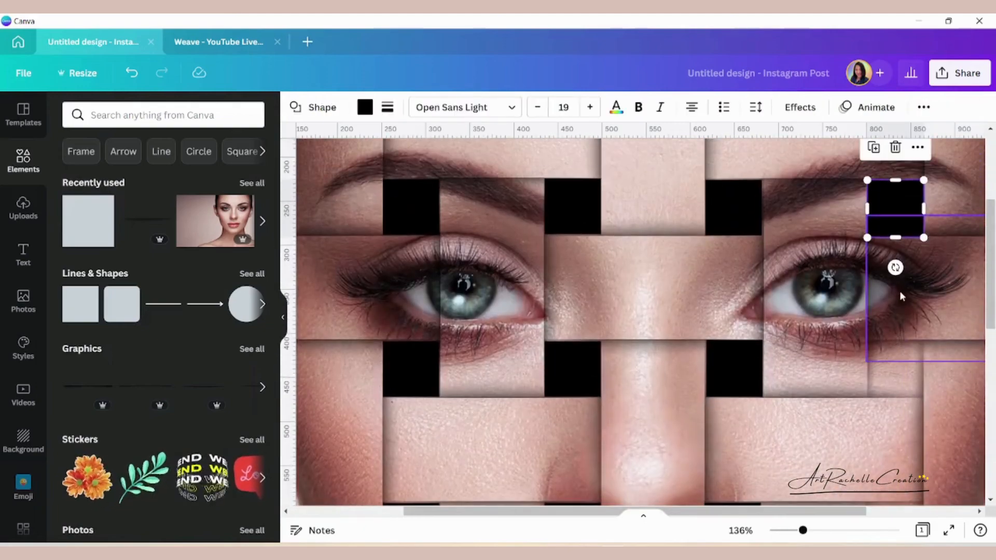
key("ctrl+v")
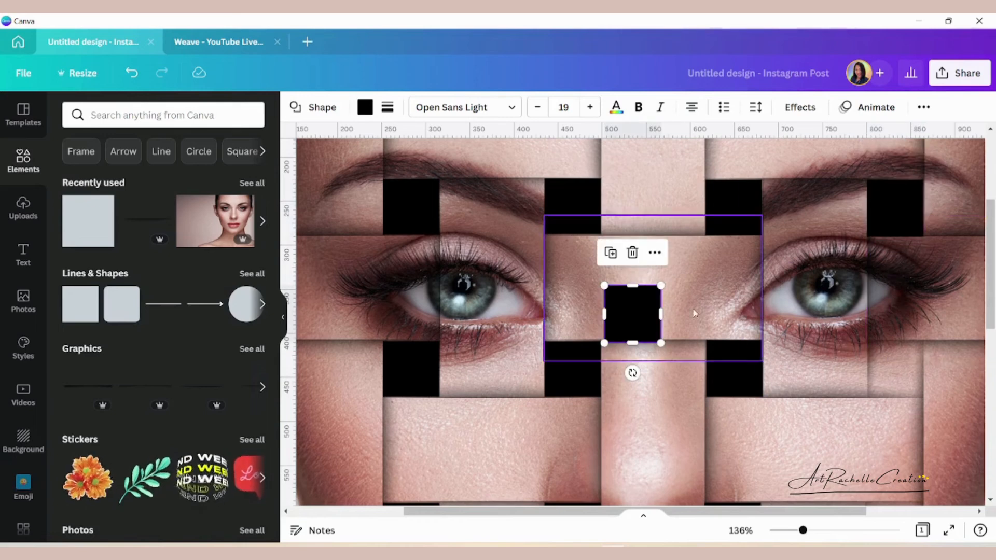
left_click_drag(631, 316, 895, 371)
scroll(964, 409, "down", 5)
left_click(955, 372)
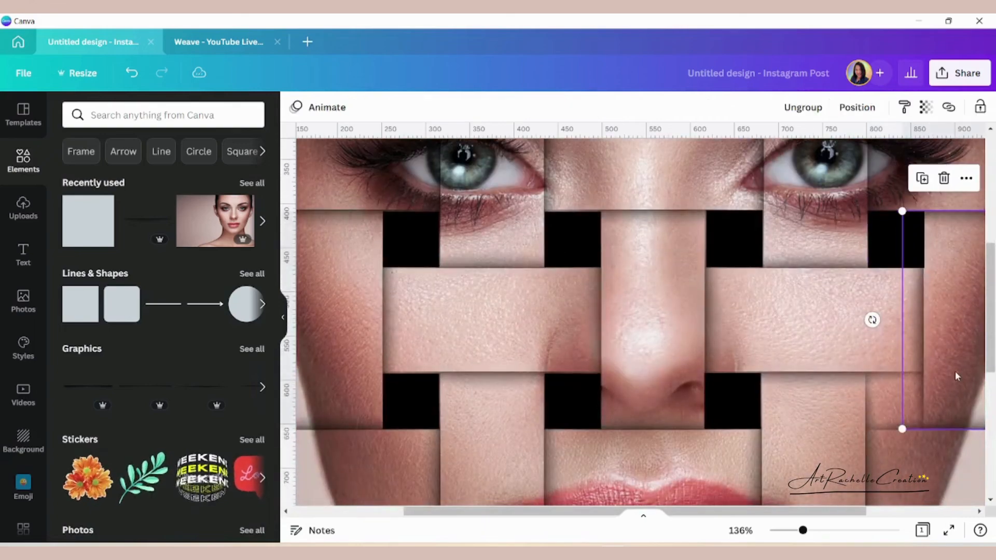
Step: Duplicate the fifth column's under-eye square into the gap at nose-tip level and stretch its side to fit
left_click(904, 225)
left_click_drag(924, 239, 888, 410)
left_click(935, 264)
left_click(880, 241)
key("ctrl+d")
scroll(903, 311, "down", 3)
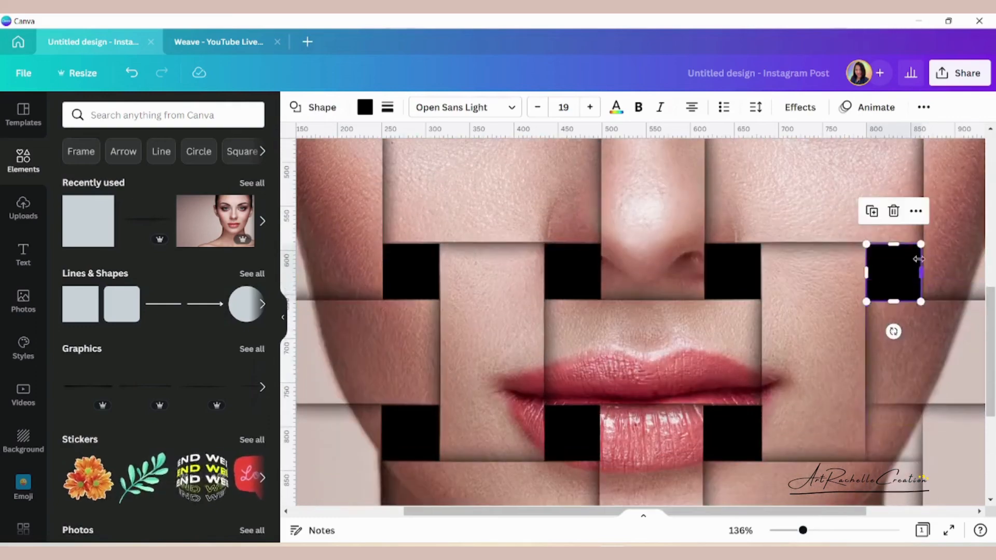
left_click_drag(926, 272, 927, 271)
left_click(934, 350)
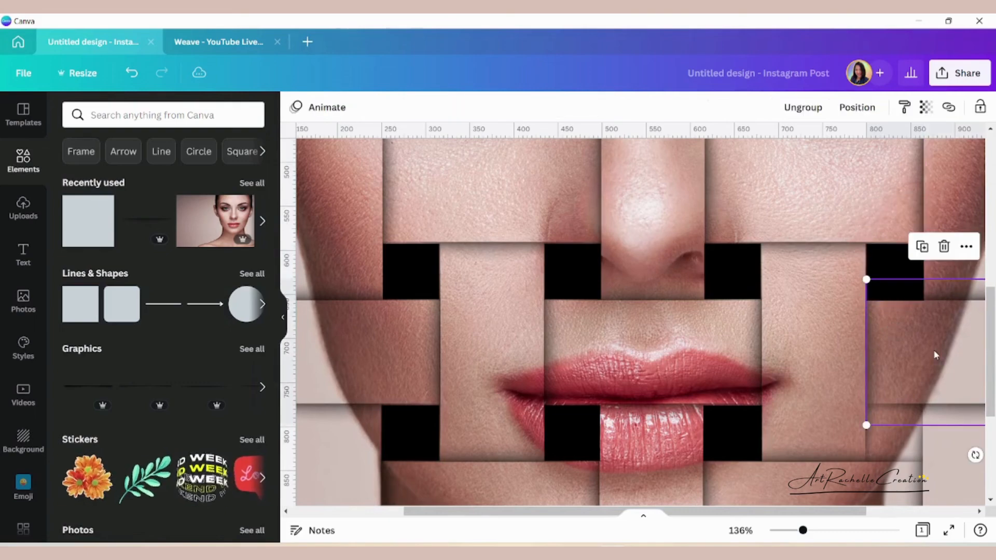
Step: Duplicate the fifth column's nose-level square, move the copy to the mouth-level gap and adjust its sides to fit
left_click(906, 263)
key("ctrl+d")
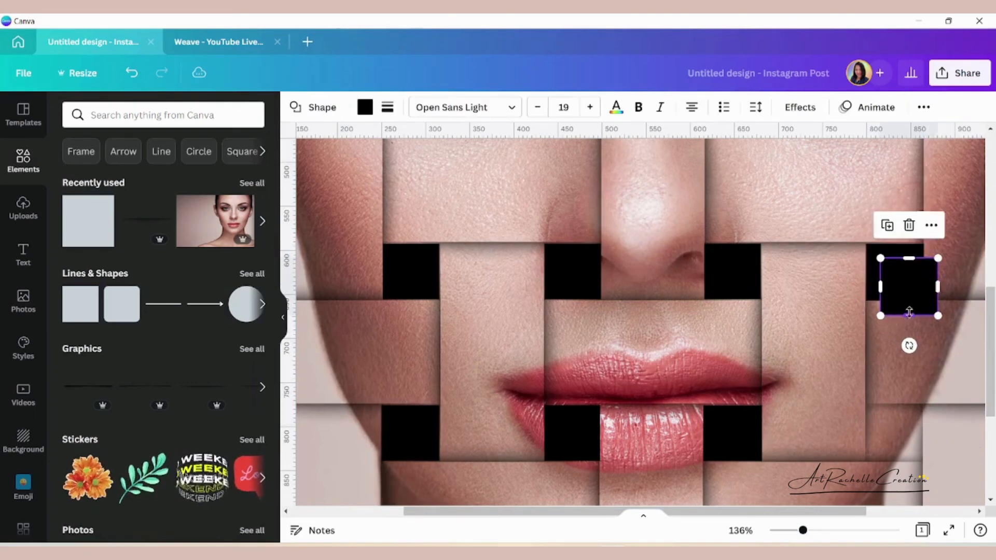
scroll(913, 270, "down", 3)
left_click_drag(907, 163, 891, 302)
left_click(940, 355)
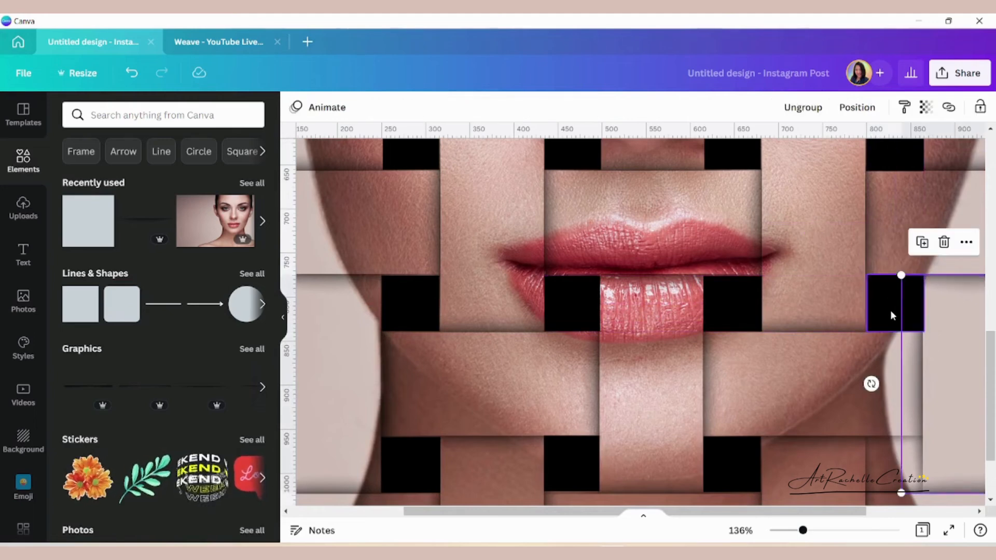
left_click(890, 311)
left_click_drag(868, 303, 921, 301)
left_click(965, 340)
left_click(917, 301)
left_click(945, 333)
scroll(945, 336, "down", 2)
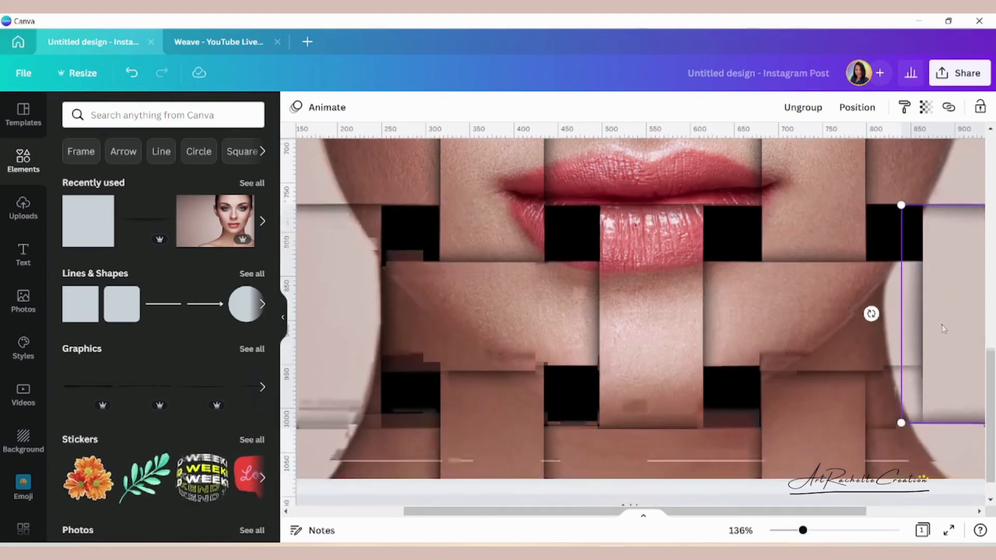
Step: Duplicate the fifth column's mouth-level square and place the copy over that column's lowest gap
left_click(883, 224)
key("ctrl+d")
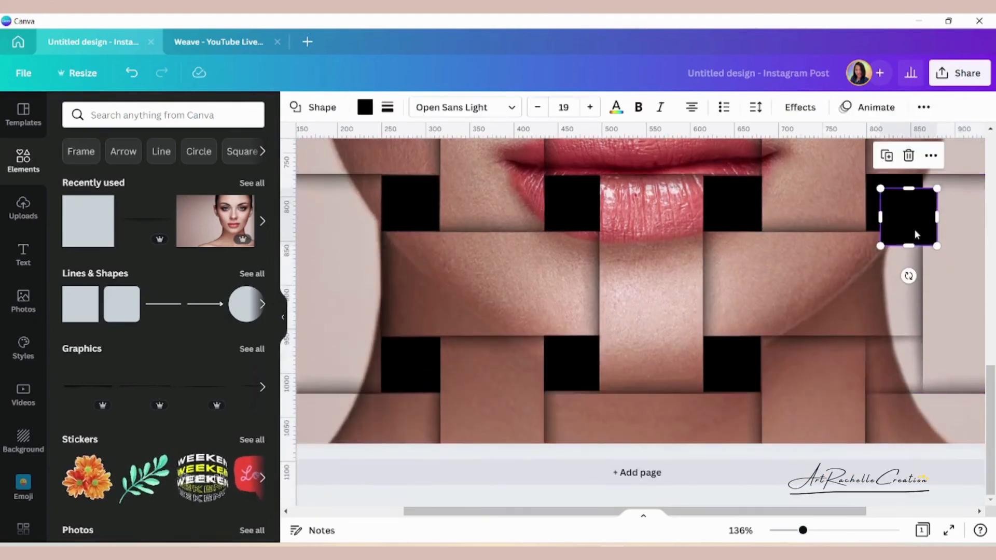
left_click_drag(914, 229, 896, 370)
left_click(949, 412)
scroll(950, 411, "down", 1)
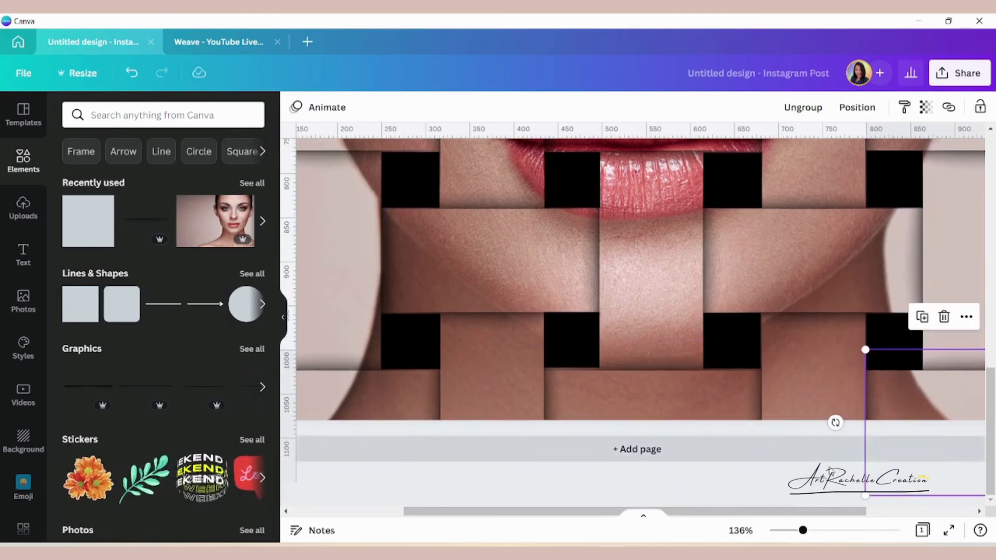
Step: Duplicate the fifth column's lowest black square and place the copy over the sixth column's lowest gap
left_click_drag(865, 512, 976, 509)
left_click(964, 388)
left_click(725, 363)
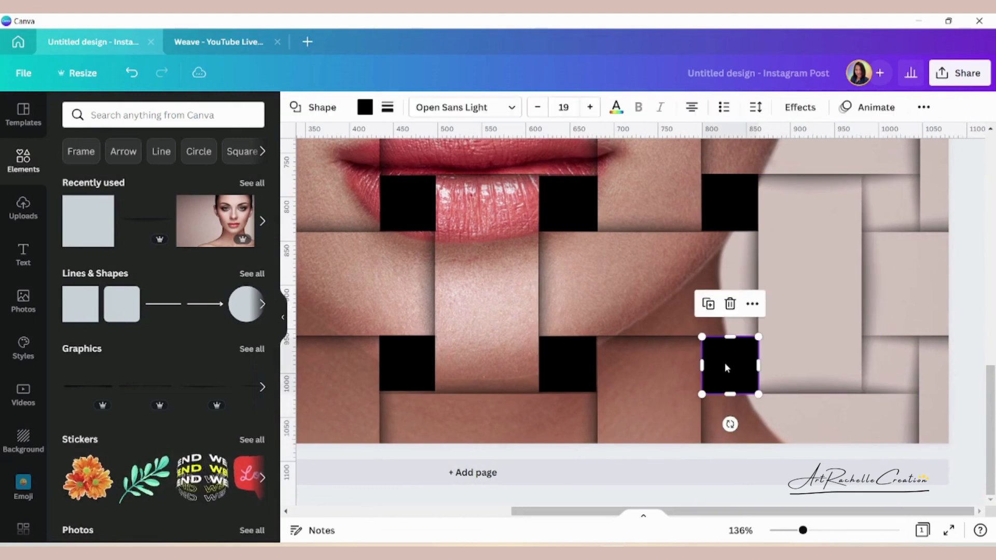
key("shift+Right")
key("shift+Right")
key("shift+Down")
key("shift+Down")
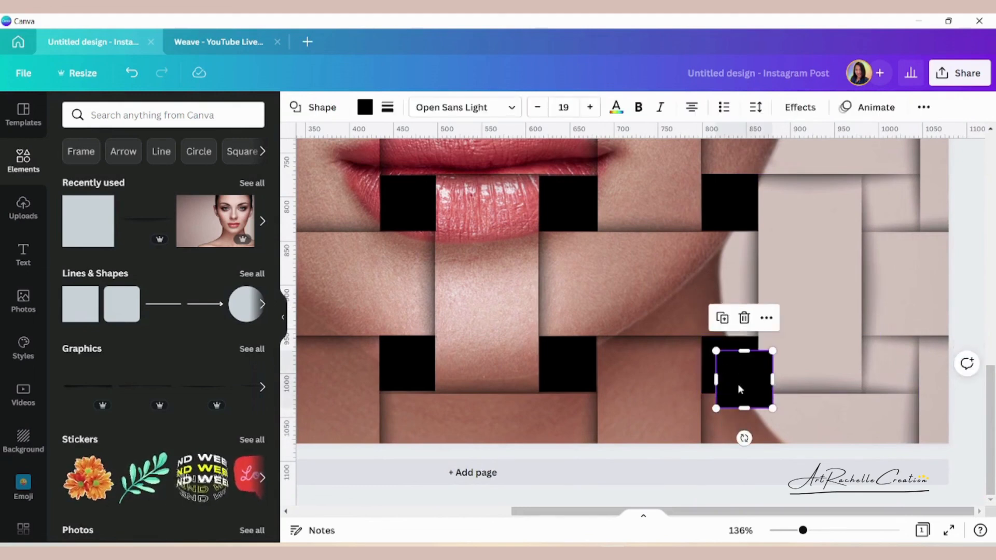
left_click_drag(739, 390, 885, 371)
left_click(919, 410)
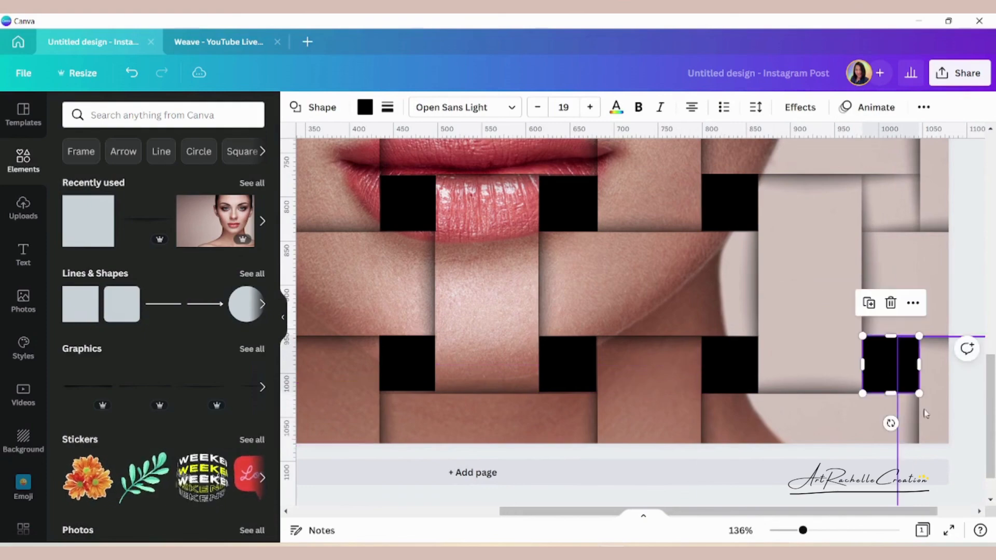
Step: Duplicate the sixth column's lowest black square and move the copy up to the mouth-level gap
left_click(884, 372)
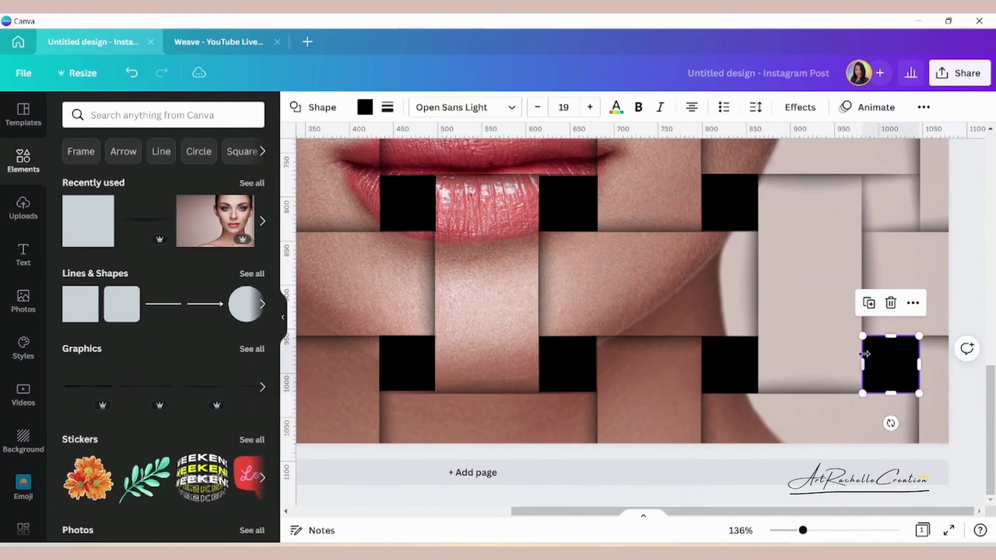
key("ctrl+d")
scroll(905, 362, "up", 3)
scroll(908, 449, "down", 1)
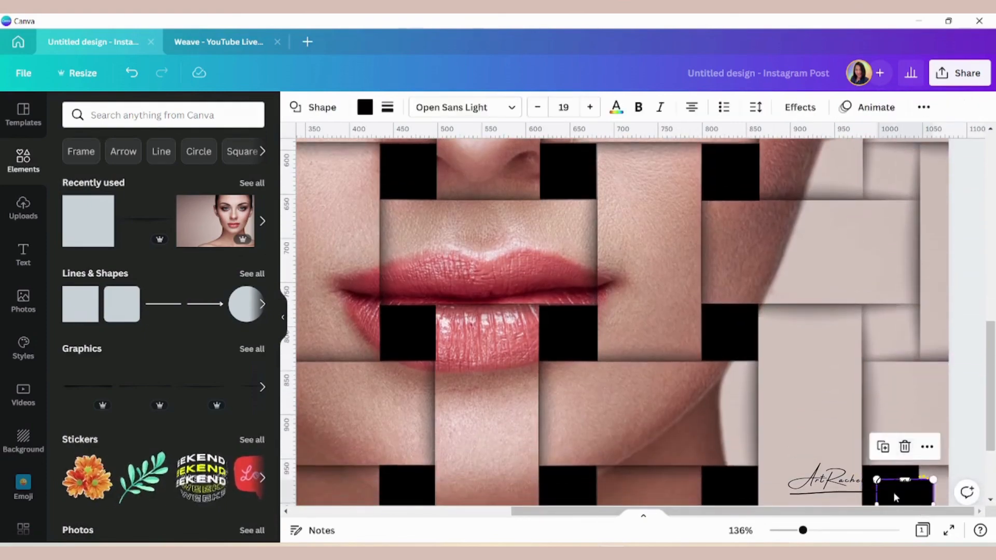
left_click_drag(895, 493, 880, 318)
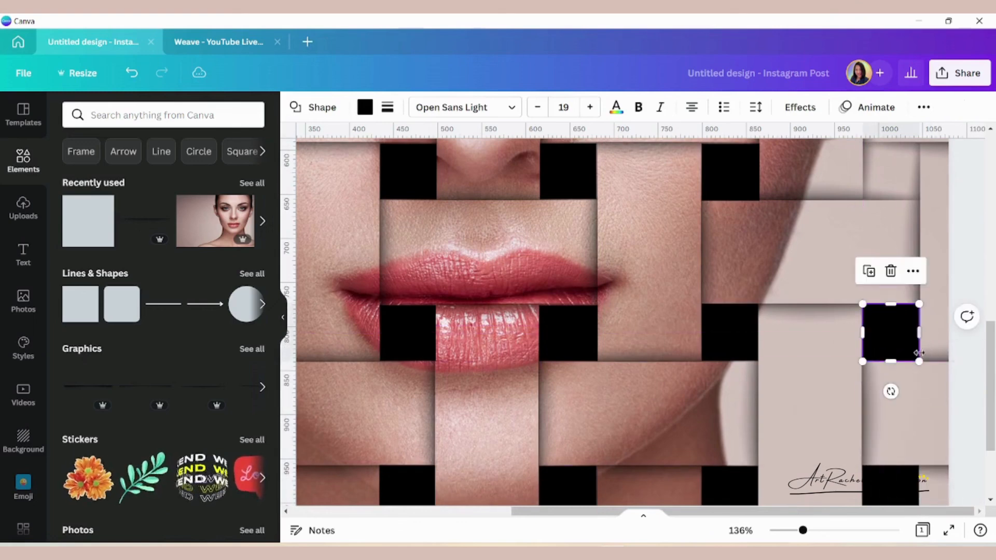
left_click(889, 317)
scroll(889, 317, "up", 2)
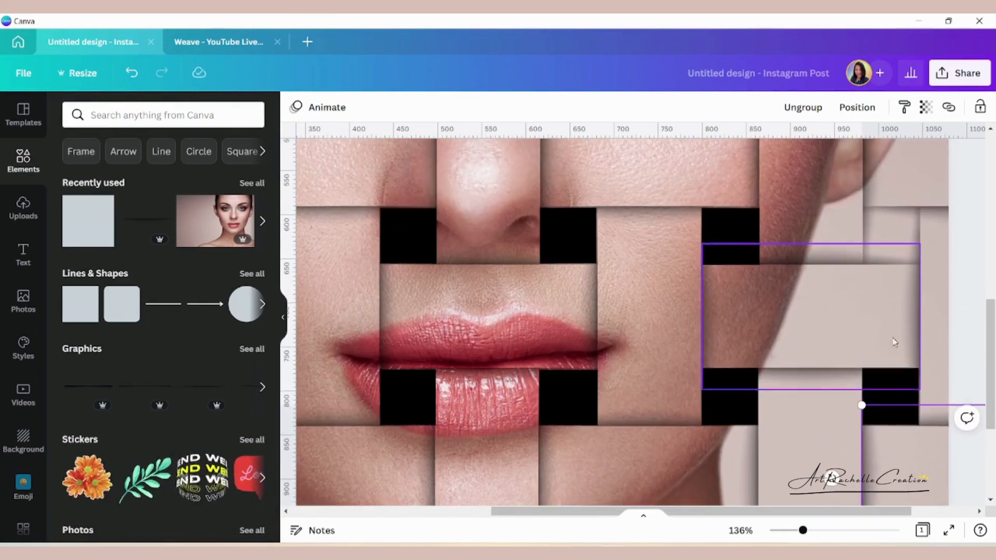
Step: Paste another black square and place it over the sixth column's gap just below the ear
key("ctrl+v")
scroll(889, 397, "down", 5)
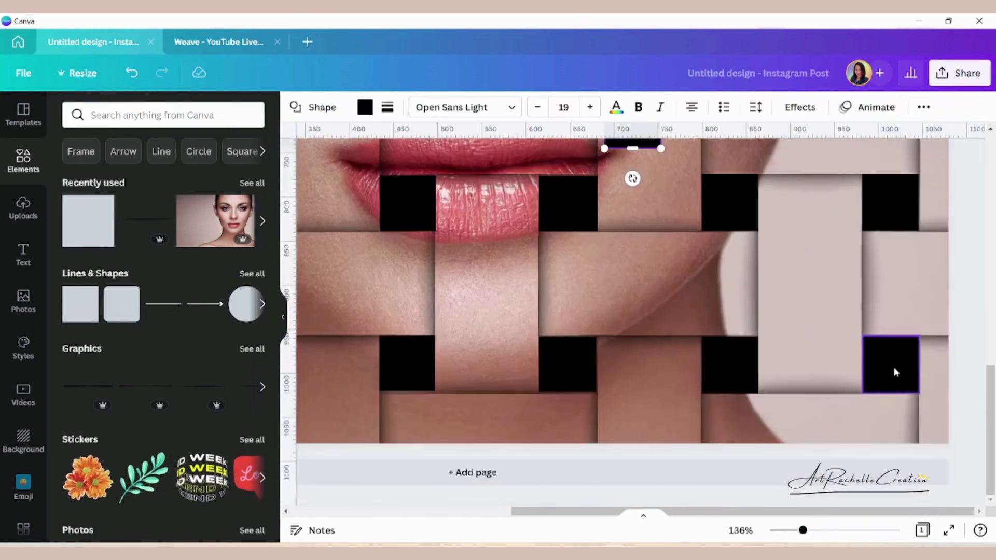
scroll(893, 366, "up", 7)
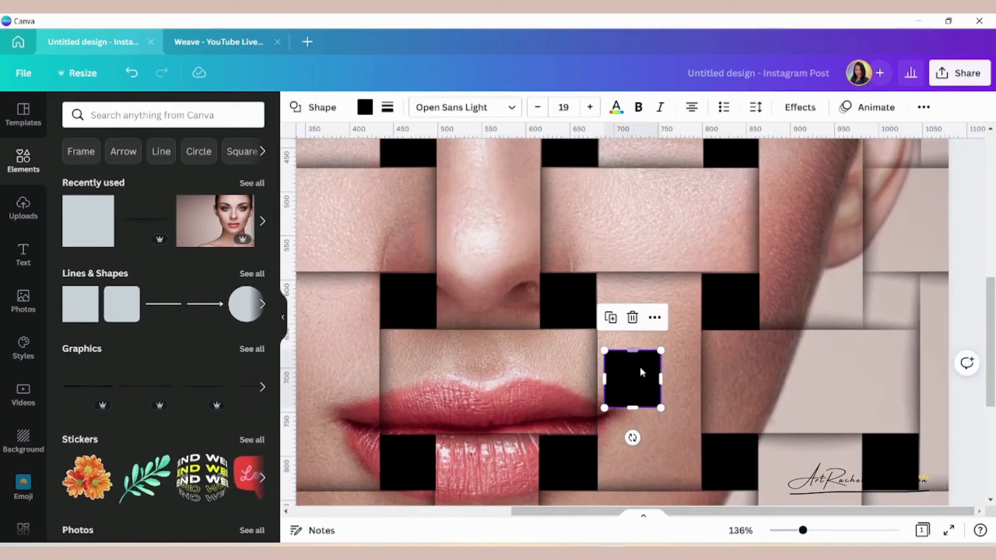
left_click_drag(640, 367, 894, 302)
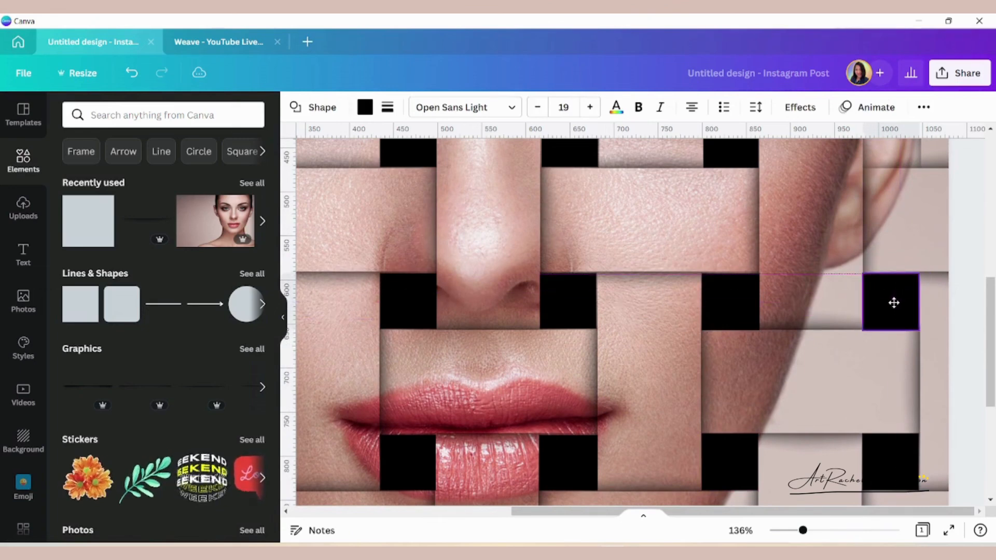
left_click(934, 355)
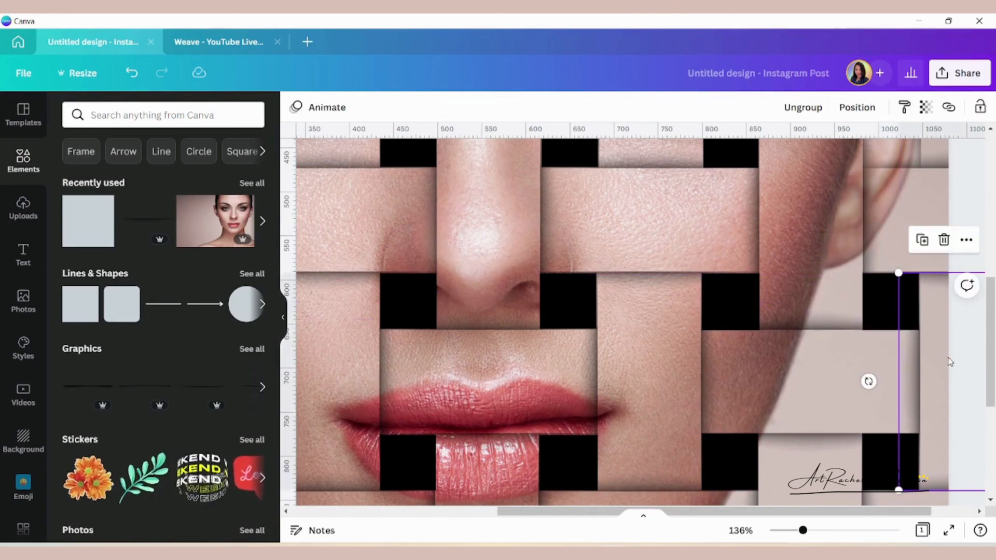
Step: Duplicate the sixth column's black square below the ear and place the copy over the next gap up, across the ear
scroll(923, 326, "up", 3)
left_click(887, 421)
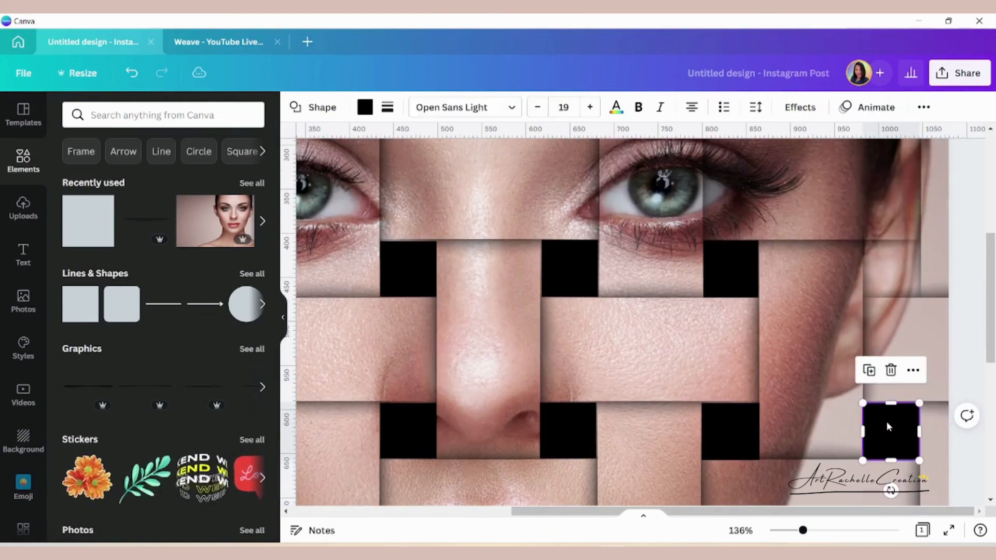
left_click_drag(888, 407, 876, 287)
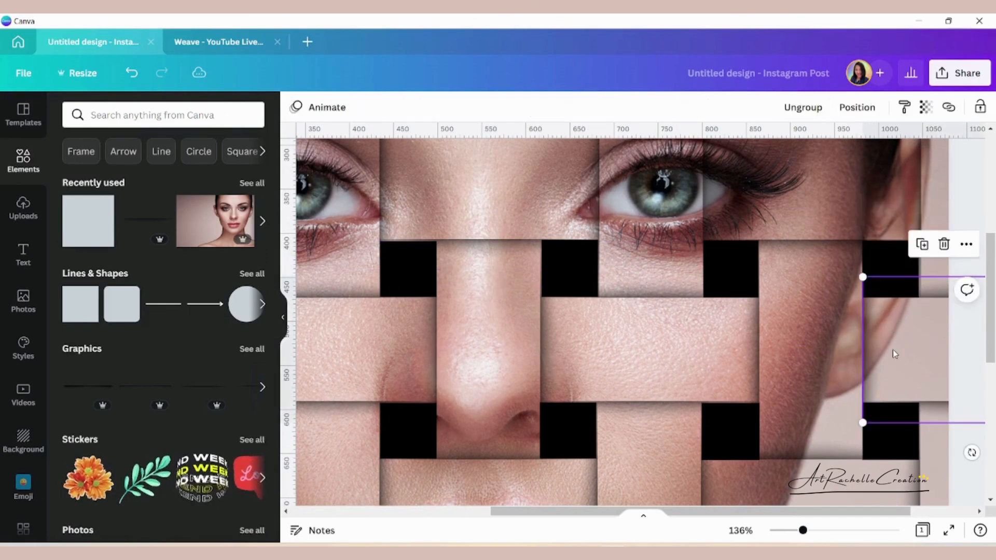
key("Right")
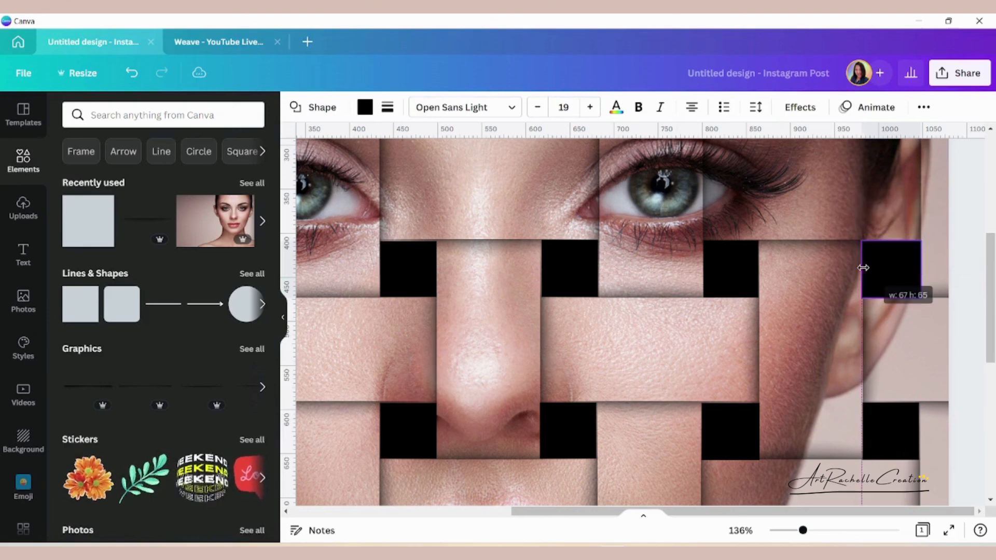
Step: Fine-tune the width of the ear-level black square at its inner edge so it fits the weave gap
left_click(834, 289)
left_click(883, 275)
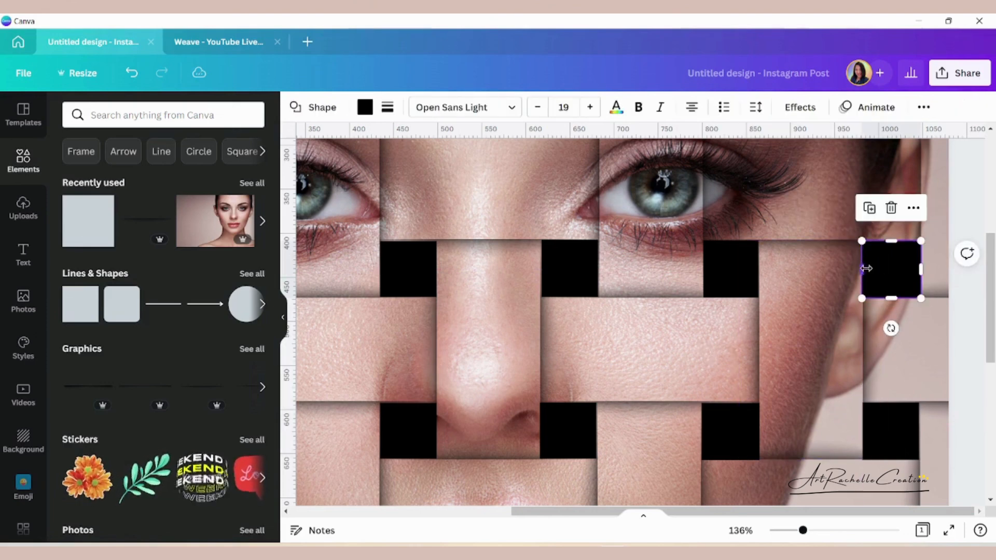
left_click_drag(863, 270, 864, 270)
left_click(834, 282)
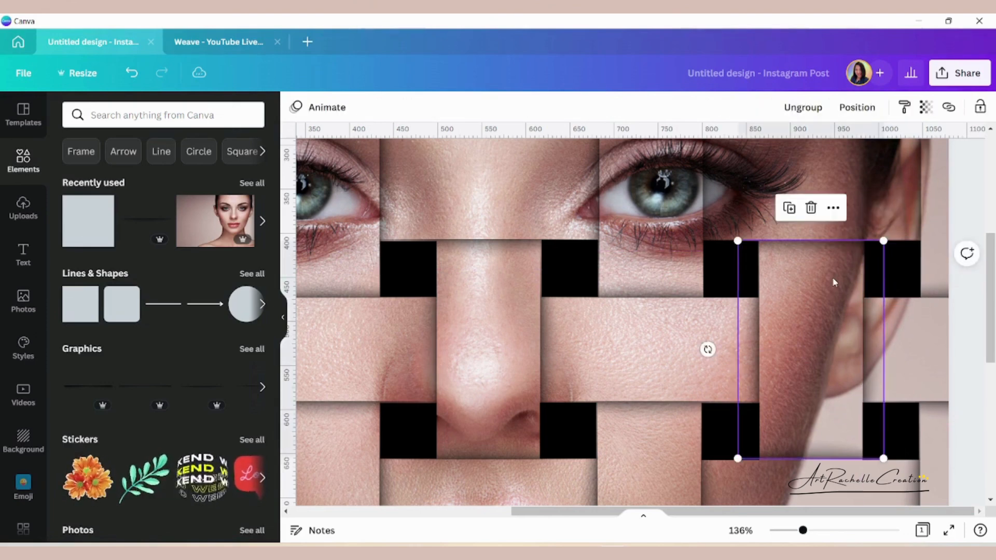
Step: Duplicate the sixth column's ear-level black square and place the copy over that column's eyebrow-level gap
scroll(835, 280, "up", 5)
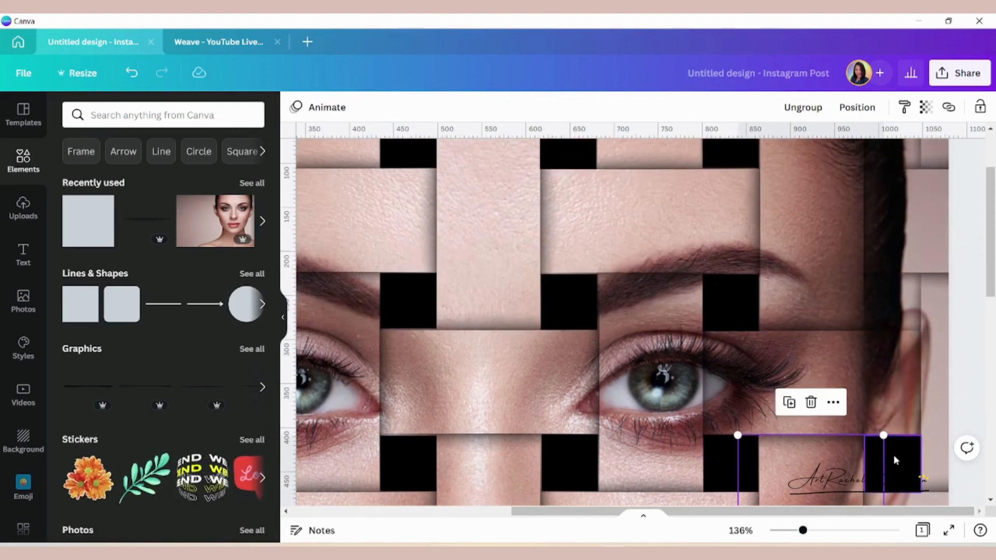
left_click(893, 455)
left_click_drag(899, 440, 888, 300)
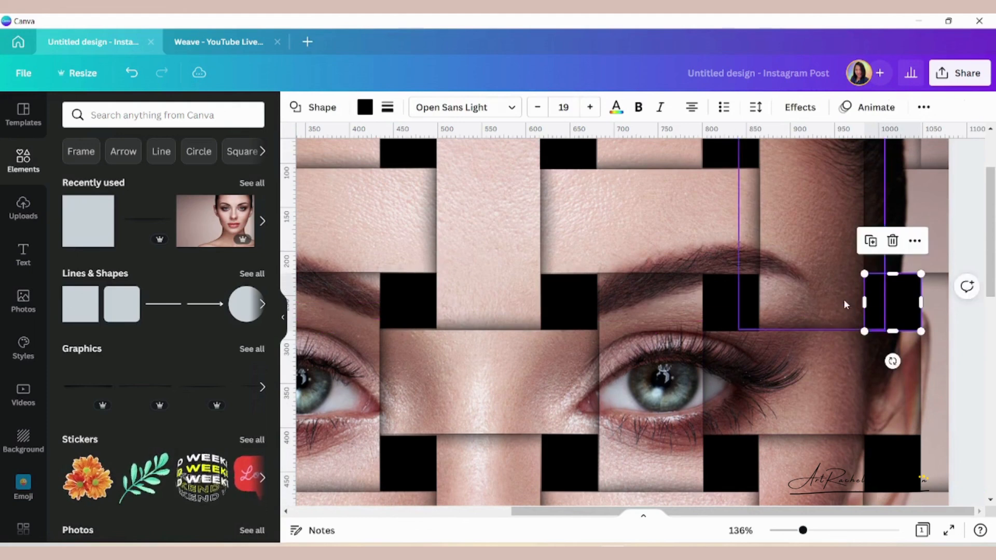
left_click(851, 300)
Step: Duplicate the sixth column's eyebrow-level black square and place the copy over that column's topmost gap at the hairline
scroll(855, 304, "up", 3)
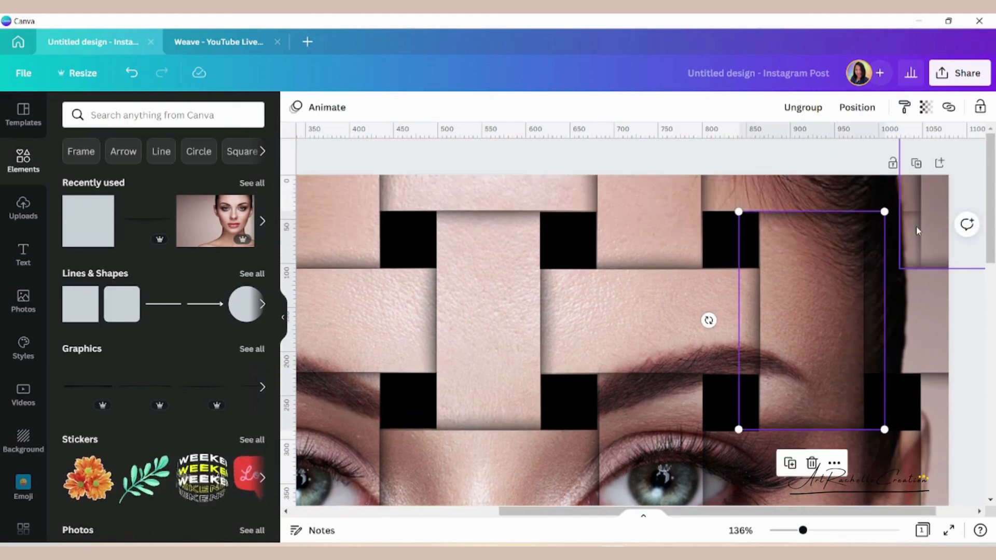
key("ctrl+d")
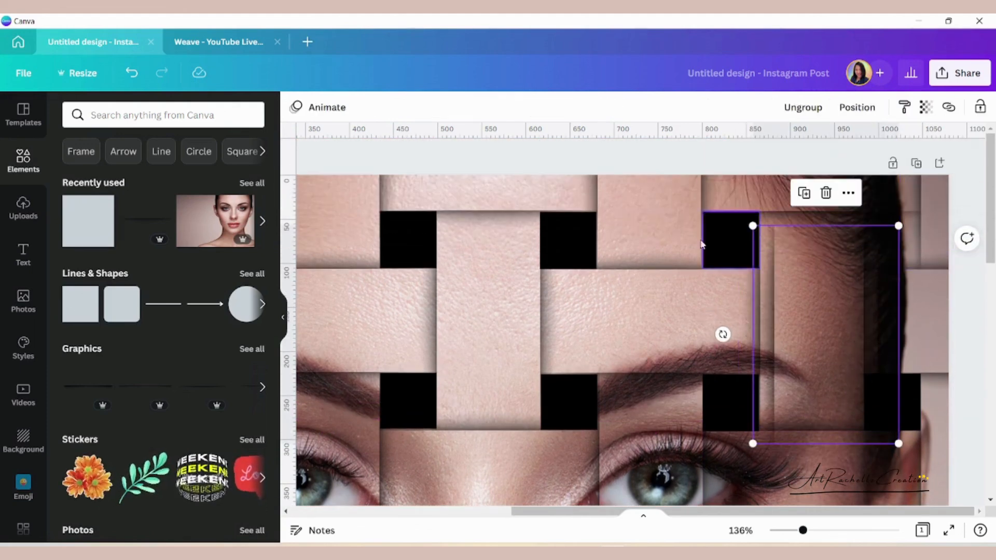
left_click(132, 76)
left_click(900, 420)
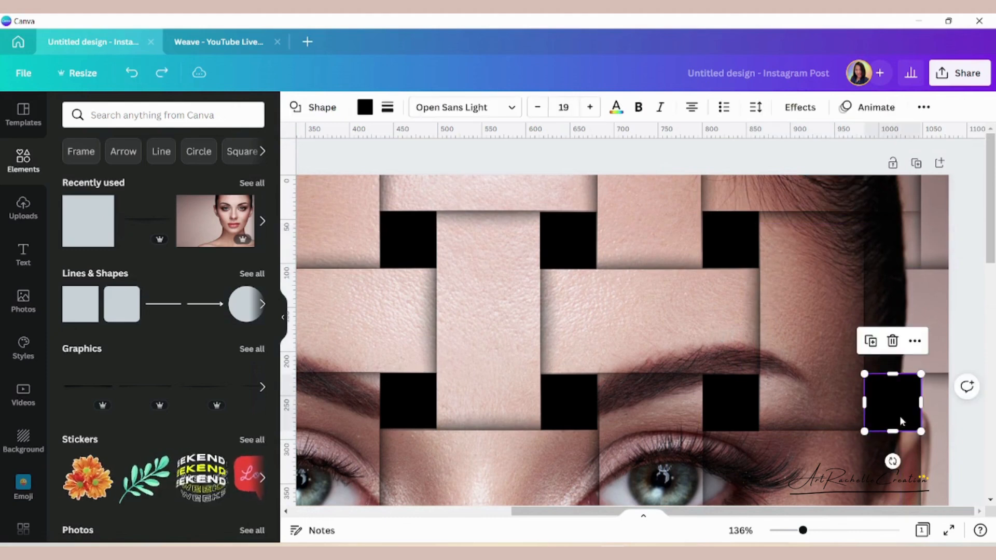
left_click_drag(895, 410, 884, 237)
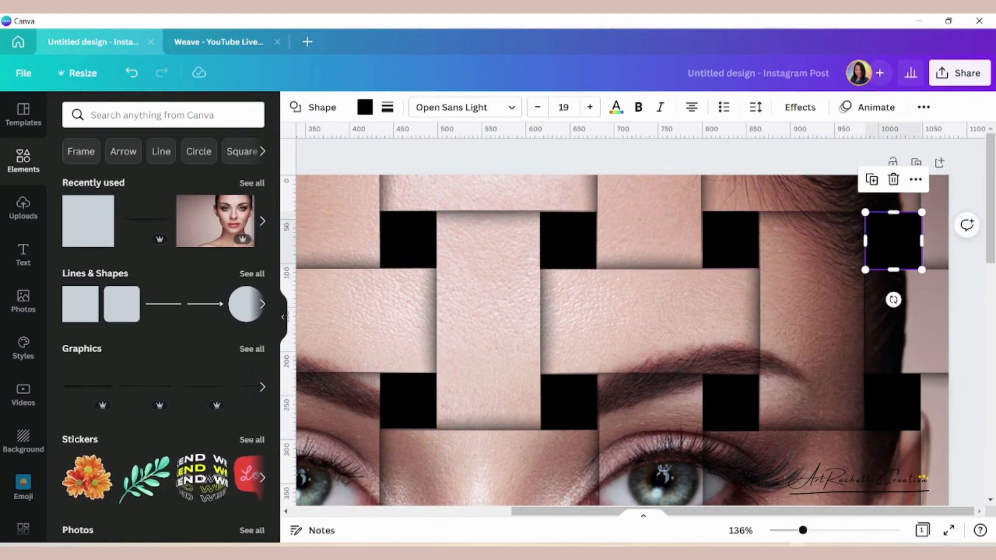
left_click_drag(805, 531, 777, 530)
left_click(829, 424)
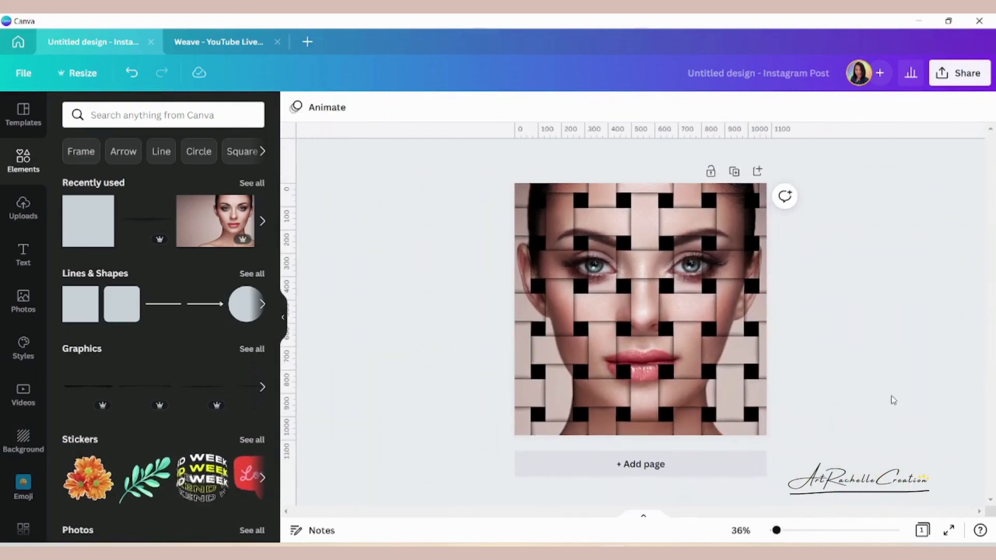